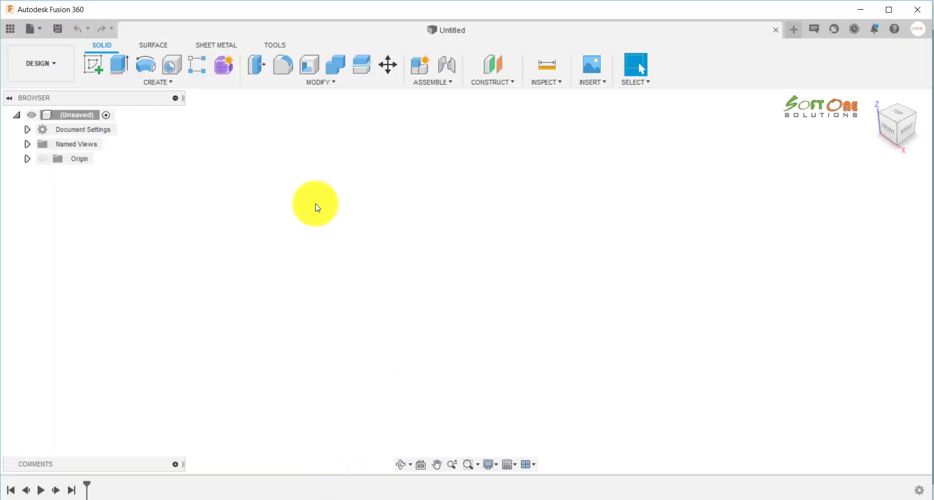
Start a sketch on the front (XZ) plane and draw a vertical line up from the origin, continuing into a slanted line about 29 mm long.
{"action": "left_click", "coordinate": [91, 73]}
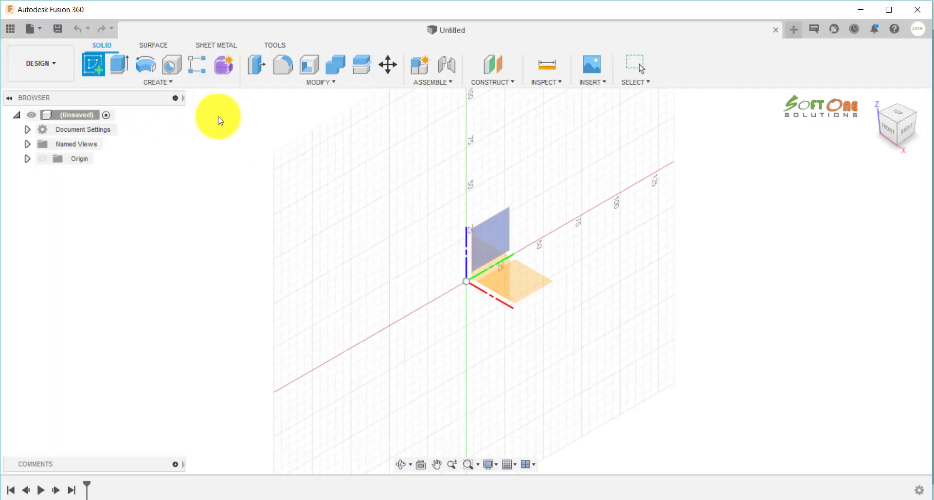
{"action": "left_click", "coordinate": [527, 277]}
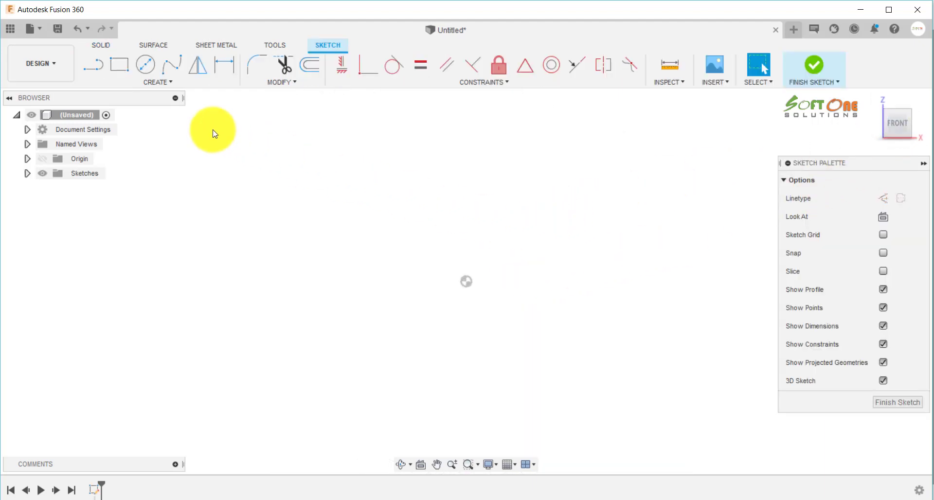
{"action": "left_click", "coordinate": [93, 65]}
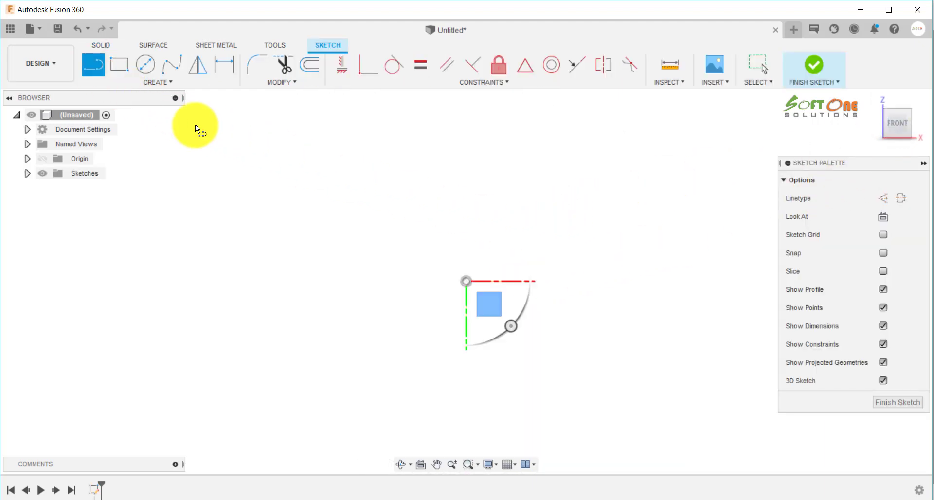
{"action": "left_click", "coordinate": [465, 281]}
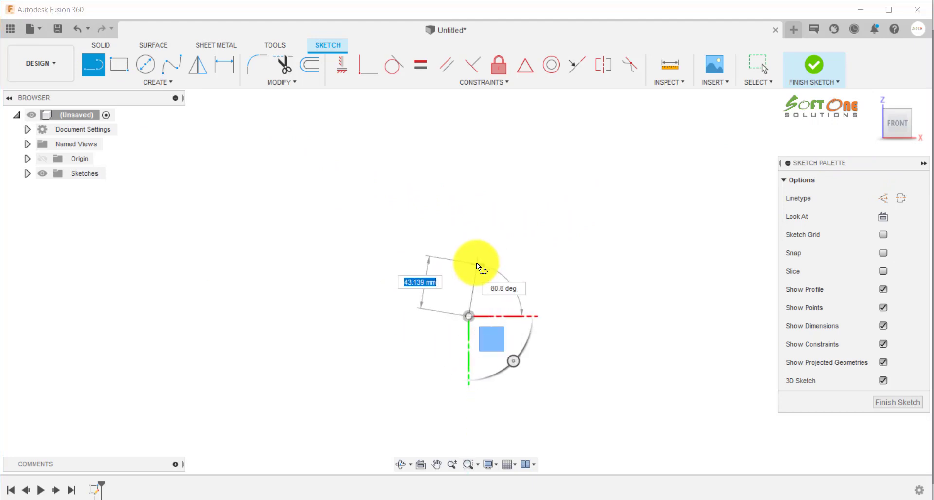
{"action": "scroll", "coordinate": [477, 262], "scroll_direction": "up", "scroll_amount": 5}
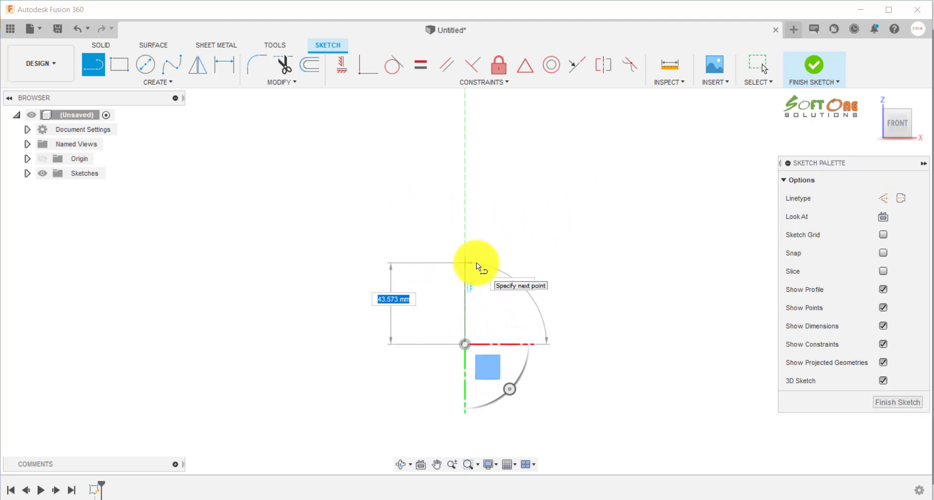
{"action": "left_click", "coordinate": [454, 294]}
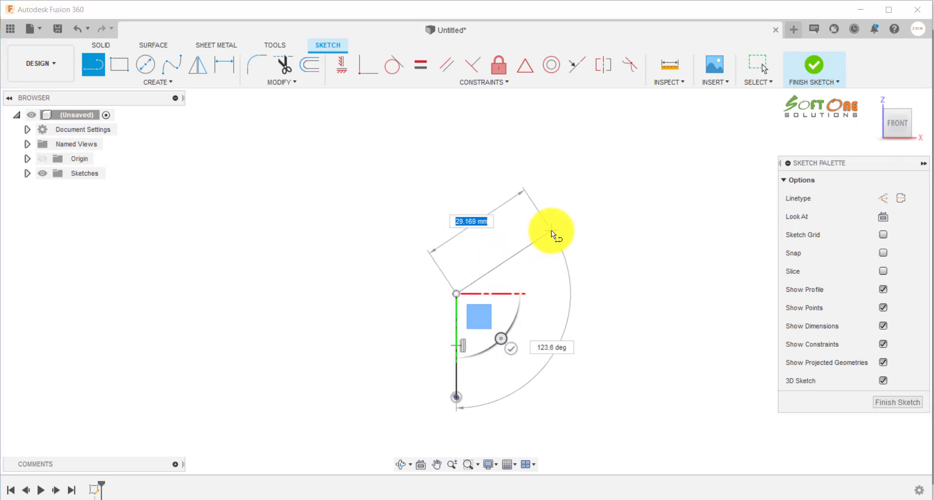
{"action": "left_click", "coordinate": [550, 230]}
{"action": "key", "text": "Escape"}
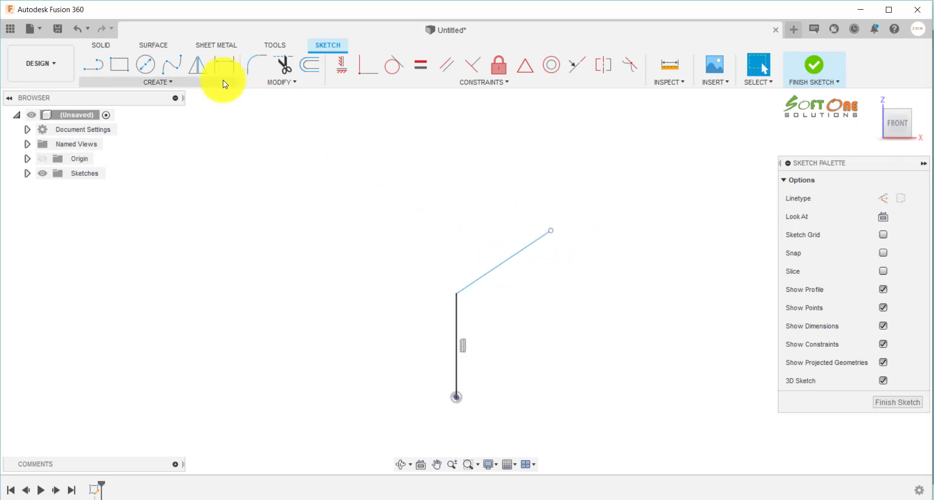
Dimension the overall height from the origin to the slanted line's upper endpoint as 62.56 mm.
{"action": "left_click", "coordinate": [224, 65]}
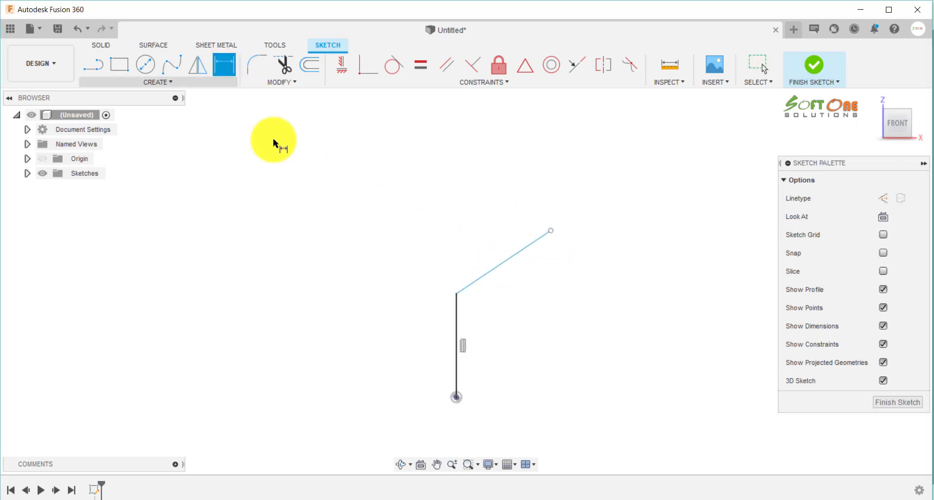
{"action": "left_click", "coordinate": [456, 397]}
{"action": "left_click", "coordinate": [550, 229]}
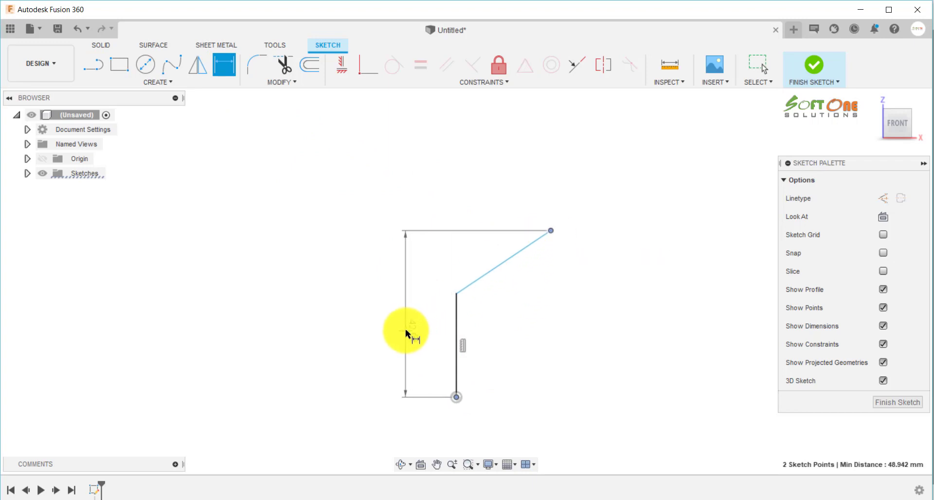
{"action": "left_click", "coordinate": [405, 331]}
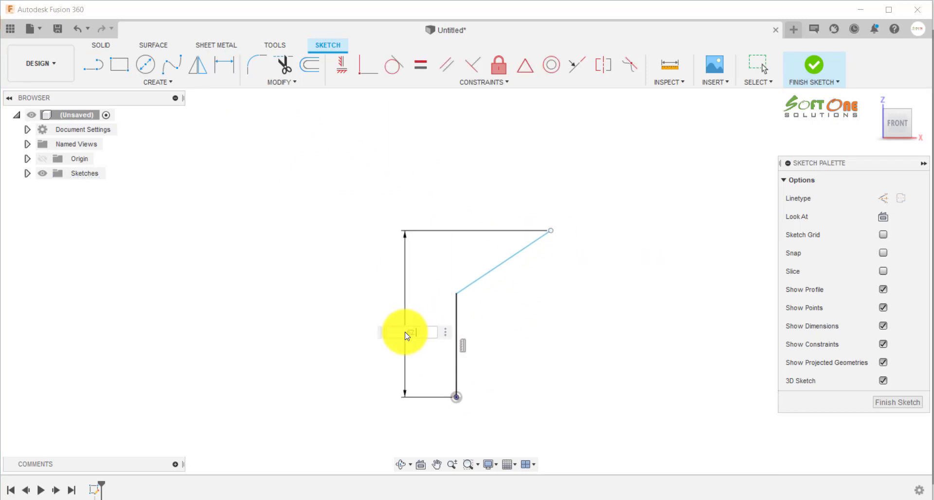
{"action": "type", "text": "62.56"}
{"action": "key", "text": "Return"}
Dimension the vertical line's length as 35 mm.
{"action": "left_click", "coordinate": [457, 298]}
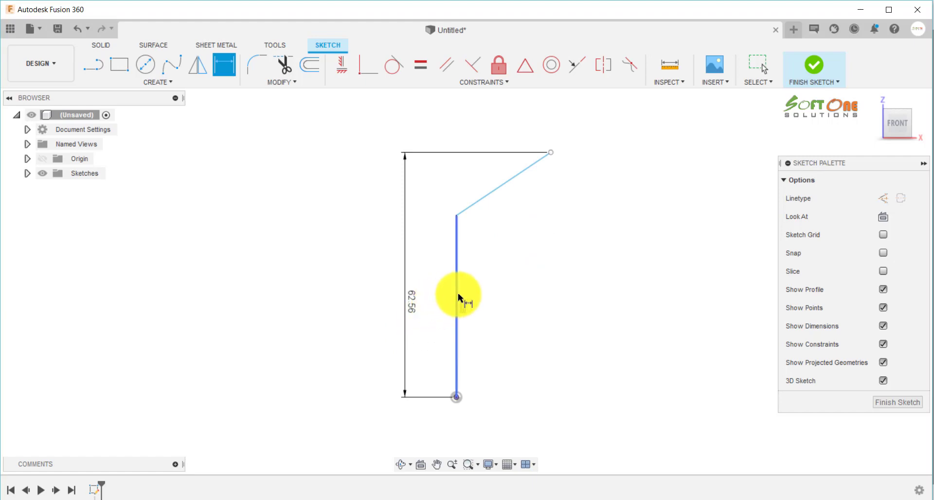
{"action": "left_click", "coordinate": [432, 307]}
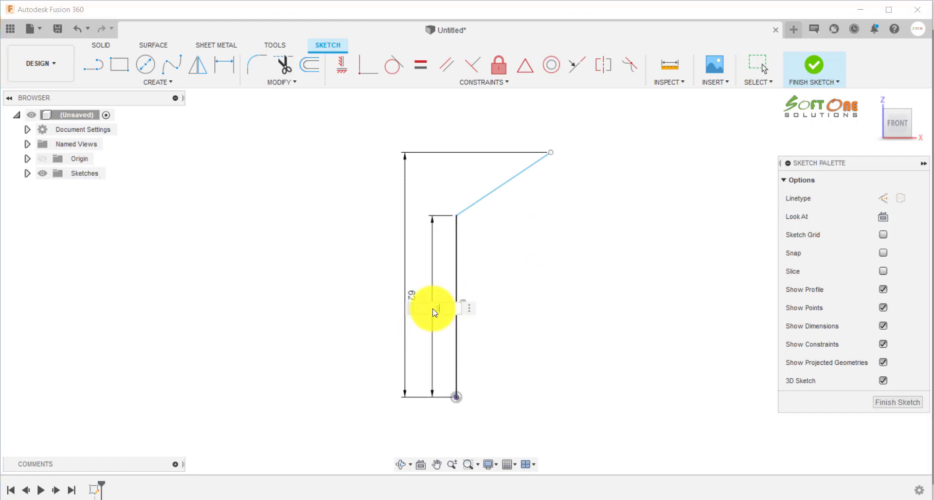
{"action": "type", "text": "35"}
{"action": "key", "text": "Return"}
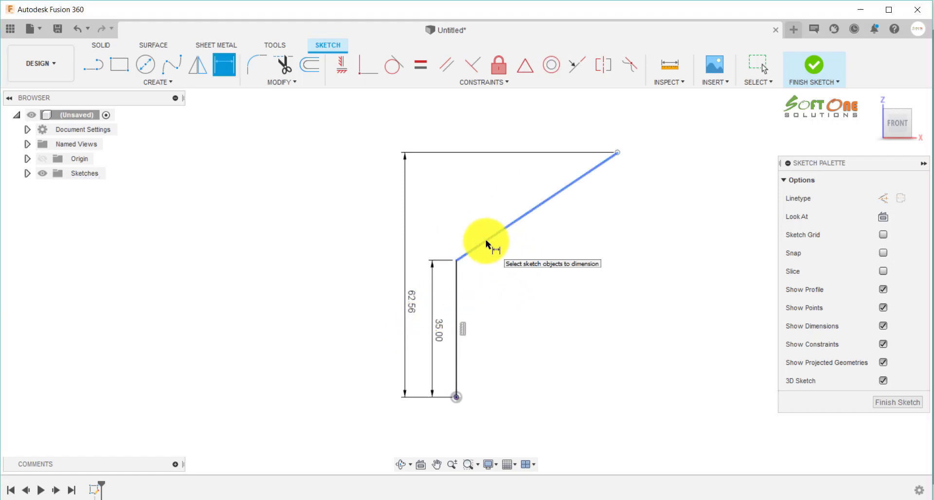
Dimension the angle between the slanted line and the vertical line's extension as 35°.
{"action": "left_click", "coordinate": [486, 239]}
{"action": "left_click", "coordinate": [457, 276]}
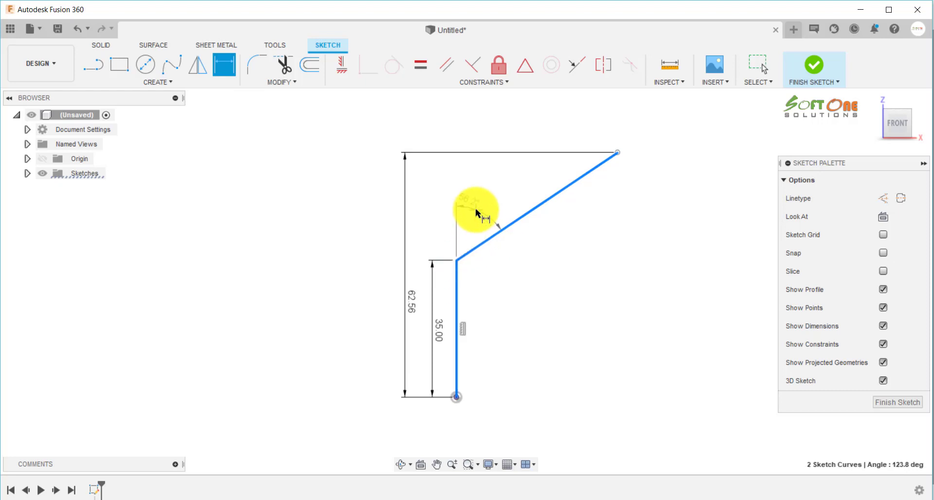
{"action": "left_click", "coordinate": [477, 210]}
{"action": "type", "text": "35"}
{"action": "key", "text": "Return"}
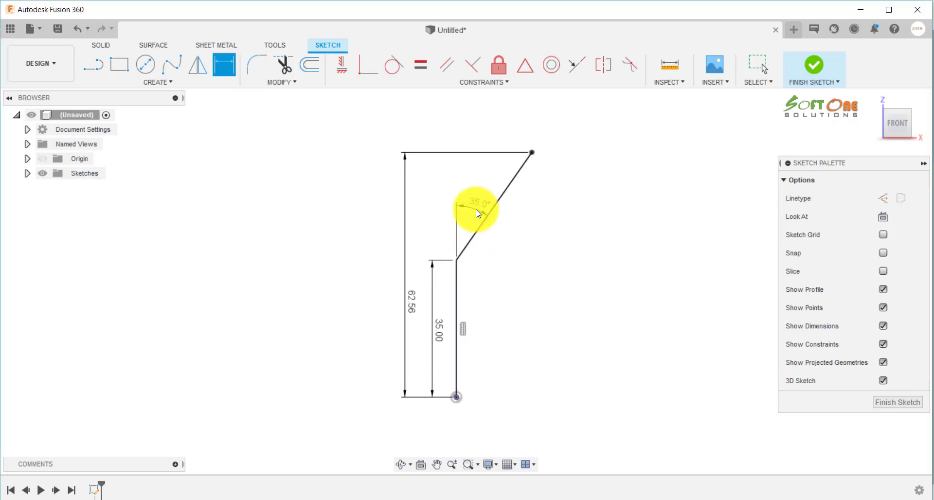
{"action": "key", "text": "Escape"}
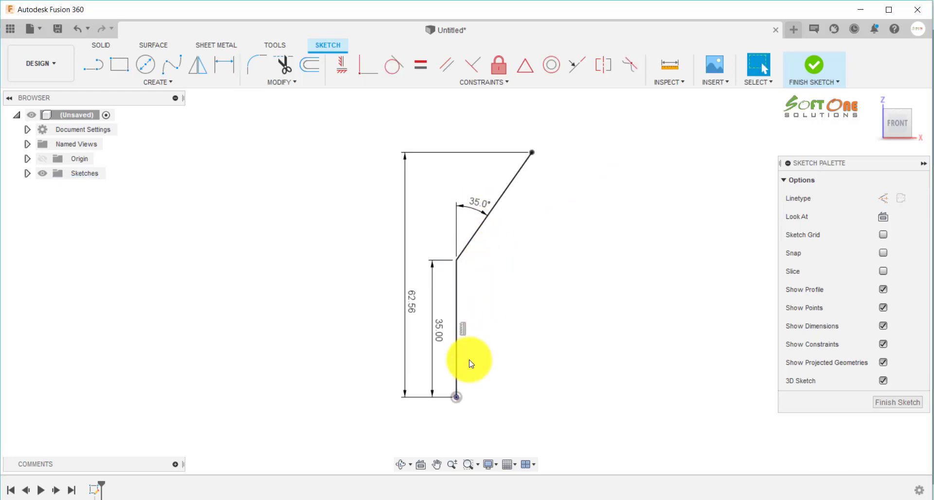
Check the reference drawing in Foxit Reader, return to Fusion 360 and set the vertical line's length to 34 mm.
{"action": "left_click", "coordinate": [375, 499]}
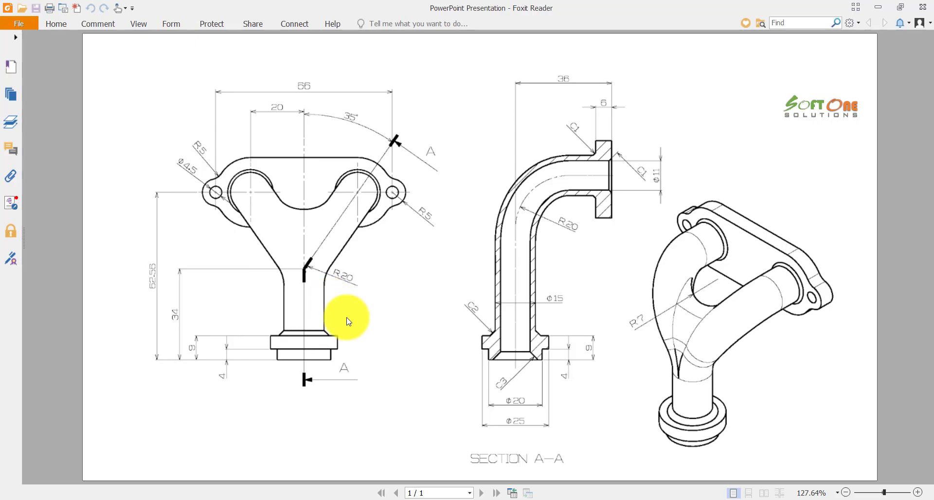
{"action": "left_click", "coordinate": [360, 499]}
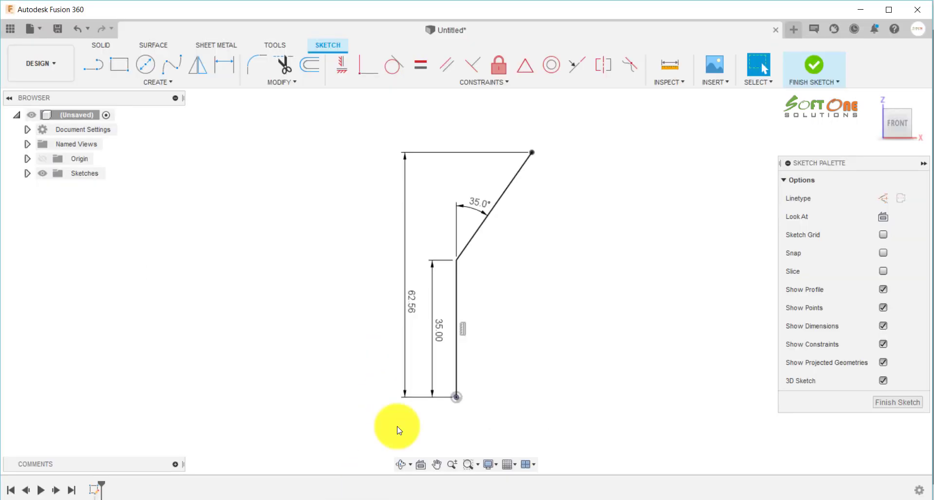
{"action": "double_click", "coordinate": [436, 328]}
{"action": "type", "text": "34"}
{"action": "key", "text": "Return"}
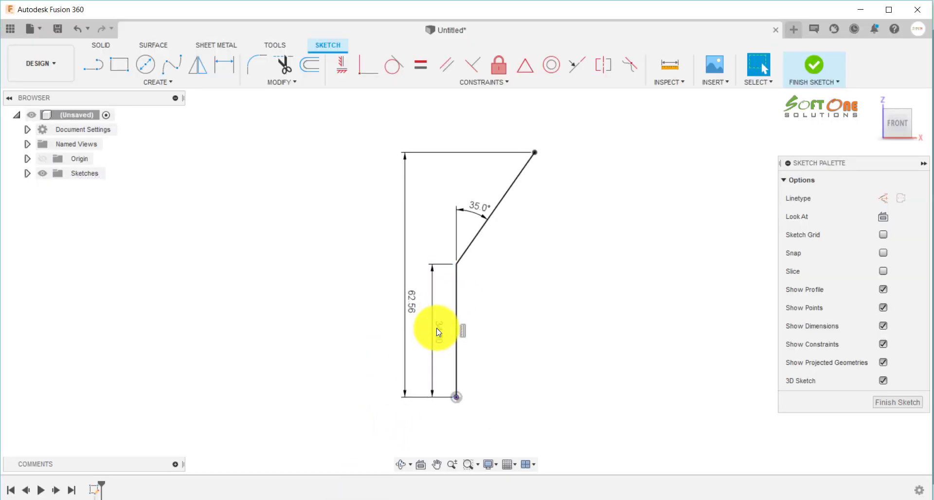
Fillet the corner between the vertical and slanted lines with a 20 mm radius and move the radius dimension inside the bend.
{"action": "left_click", "coordinate": [258, 68]}
{"action": "left_click", "coordinate": [468, 247]}
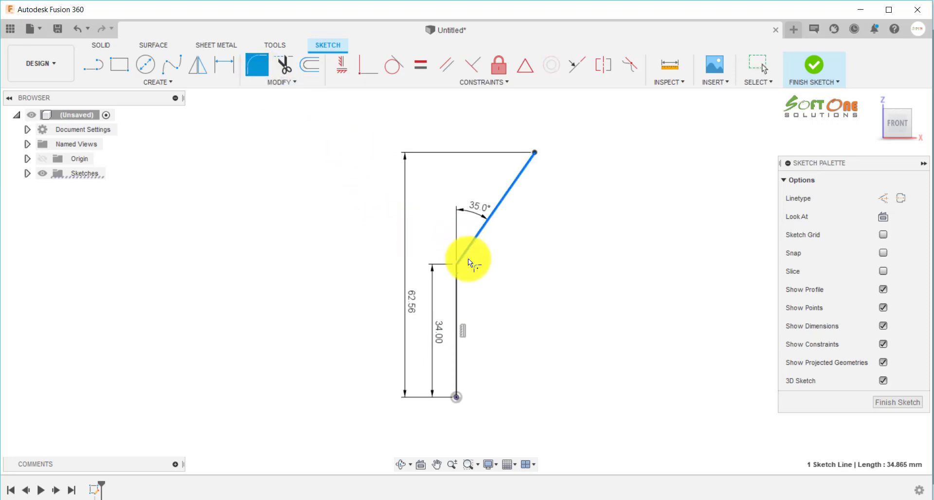
{"action": "left_click", "coordinate": [457, 281]}
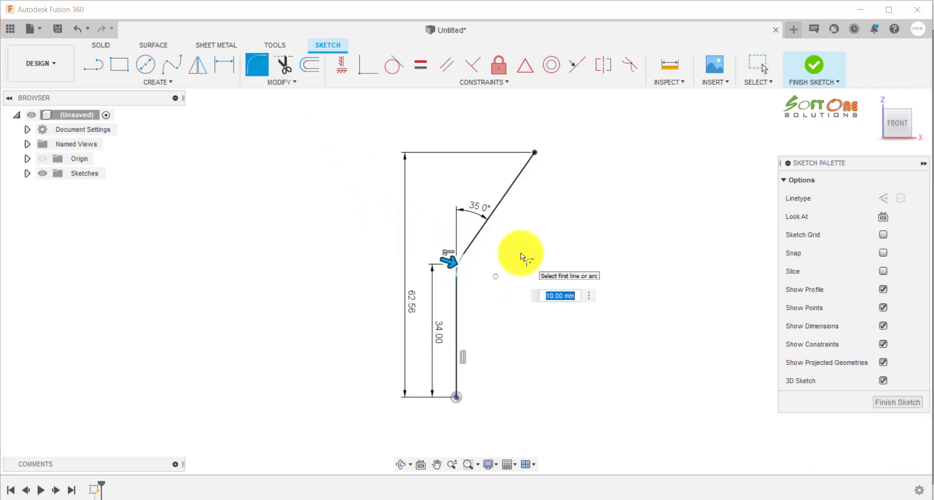
{"action": "type", "text": "20"}
{"action": "key", "text": "Return"}
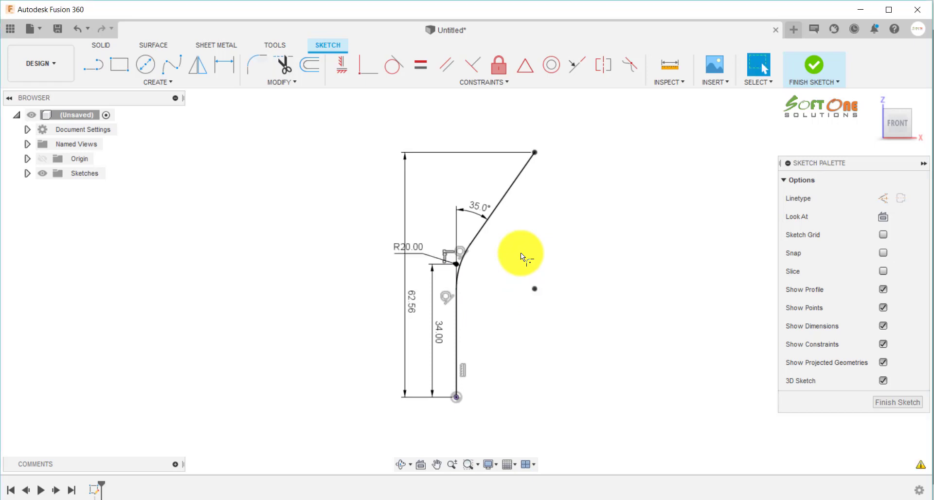
{"action": "scroll", "coordinate": [583, 274], "scroll_direction": "up", "scroll_amount": 2}
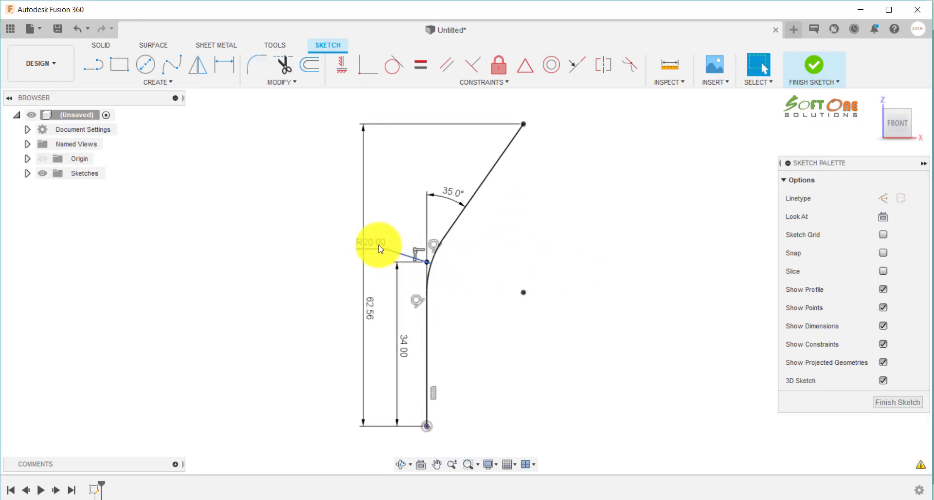
{"action": "left_click_drag", "start_coordinate": [373, 245], "coordinate": [467, 271]}
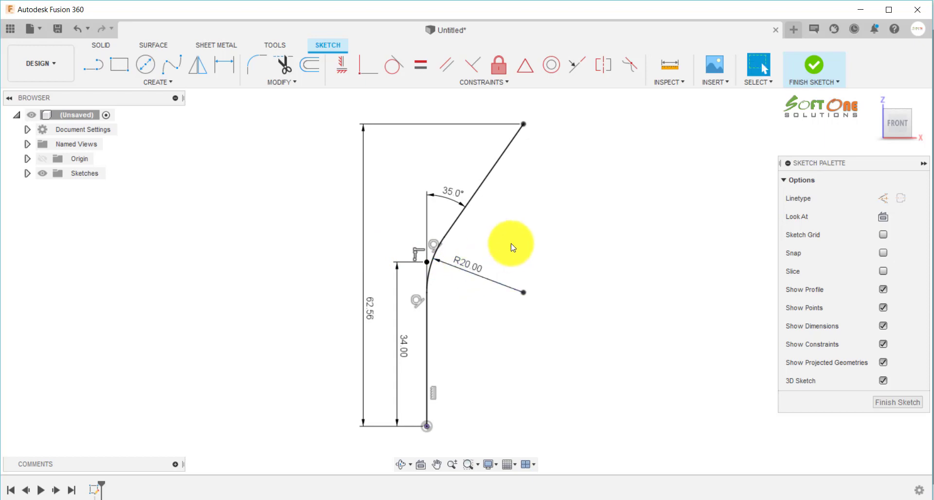
{"action": "scroll", "coordinate": [513, 248], "scroll_direction": "down", "scroll_amount": 2}
{"action": "scroll", "coordinate": [563, 237], "scroll_direction": "up", "scroll_amount": 1}
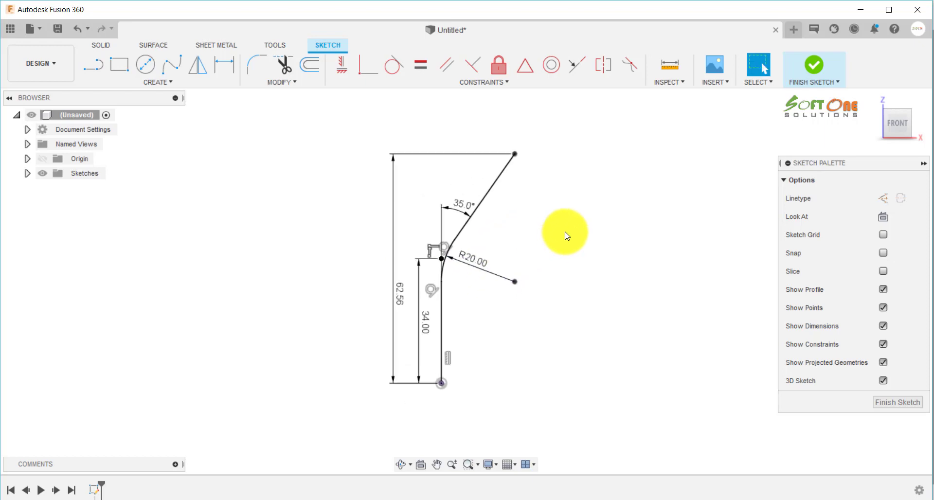
Draw an open stepped collar profile beside the vertical line, starting level with the origin, stepping outward twice and ending in a line slanting inward.
{"action": "left_click", "coordinate": [379, 499]}
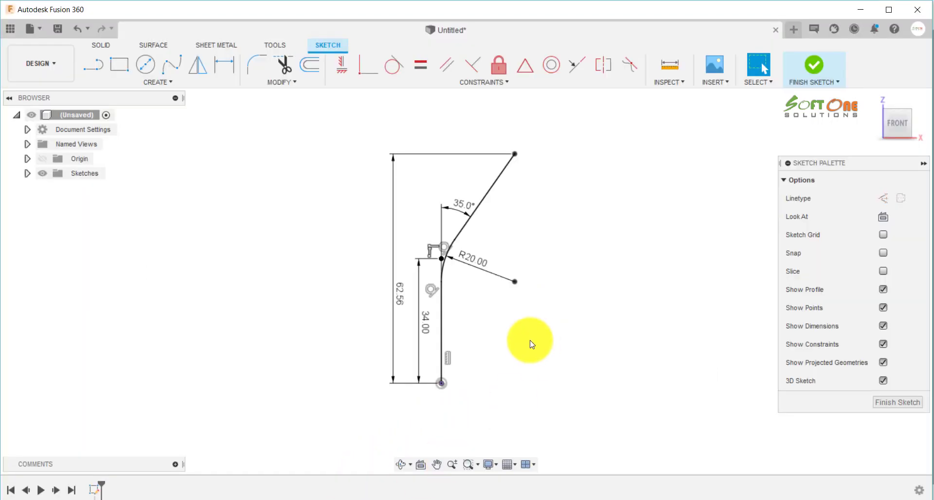
{"action": "scroll", "coordinate": [475, 371], "scroll_direction": "down", "scroll_amount": 1}
{"action": "scroll", "coordinate": [480, 386], "scroll_direction": "up", "scroll_amount": 5}
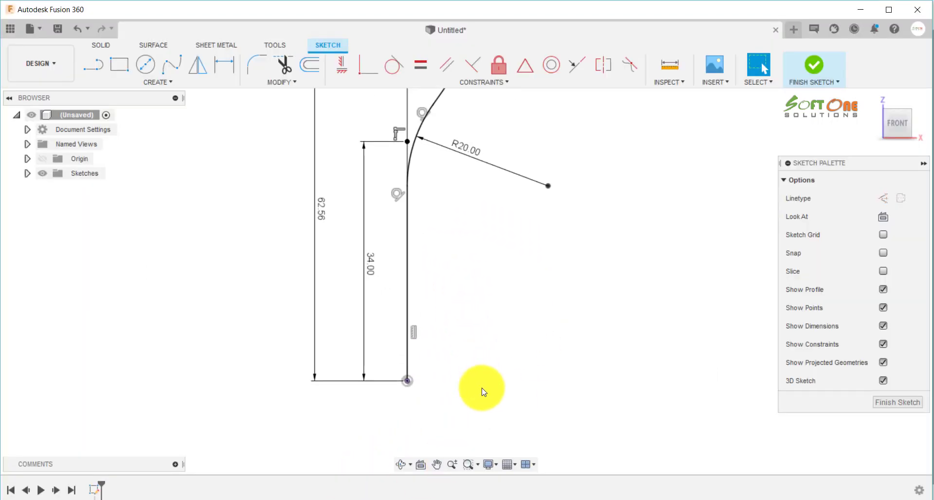
{"action": "left_click", "coordinate": [93, 64]}
{"action": "scroll", "coordinate": [482, 345], "scroll_direction": "up", "scroll_amount": 2}
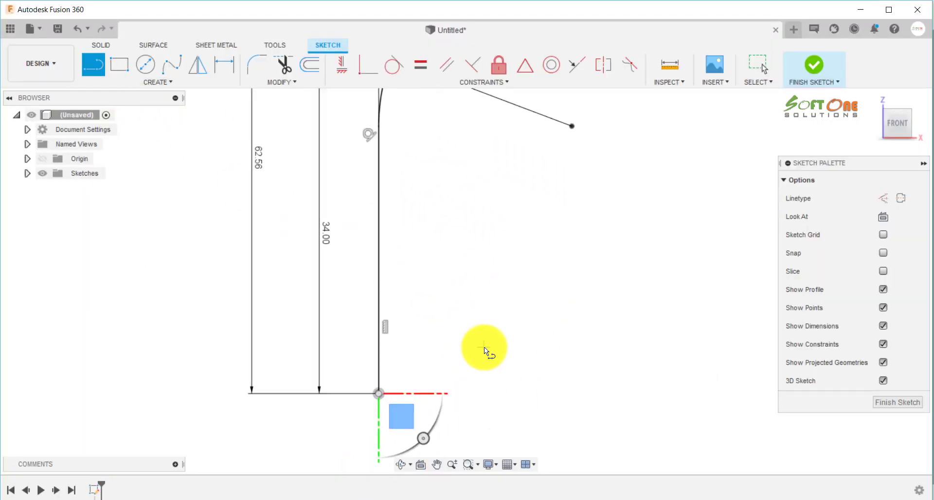
{"action": "left_click", "coordinate": [430, 392]}
{"action": "left_click", "coordinate": [508, 395]}
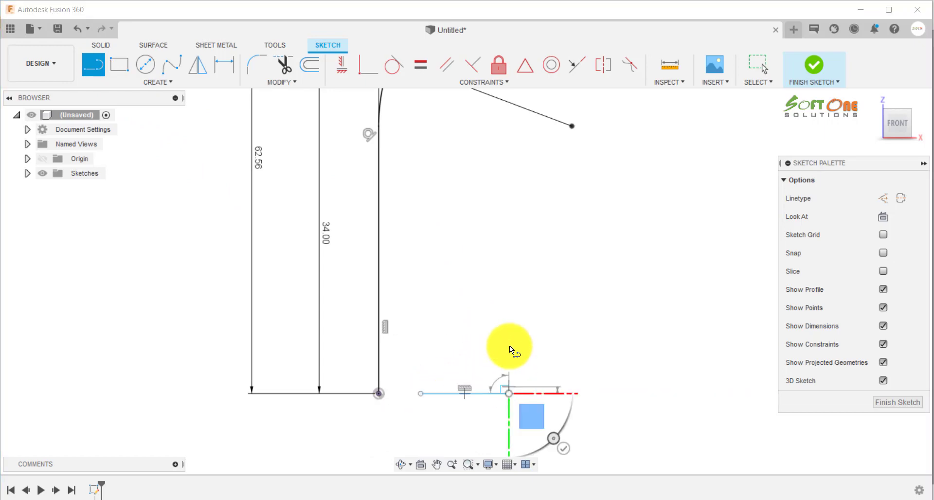
{"action": "left_click", "coordinate": [509, 353]}
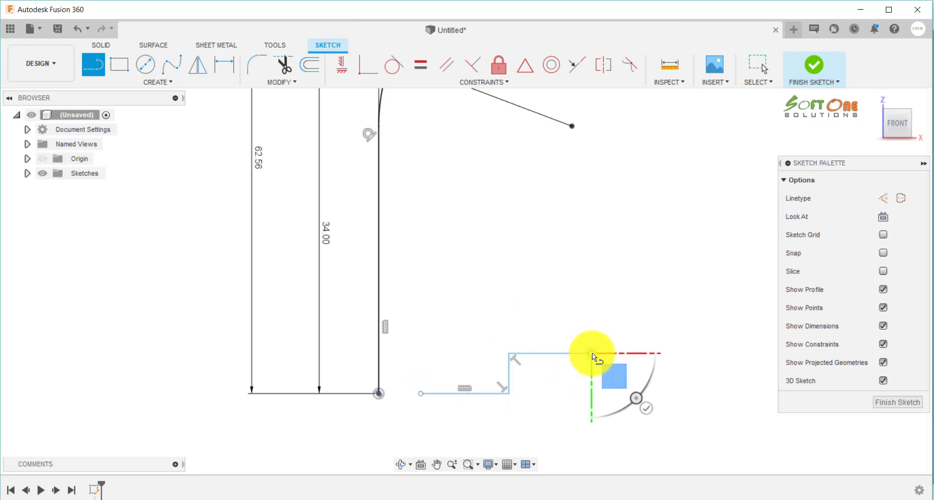
{"action": "left_click", "coordinate": [591, 353]}
{"action": "left_click", "coordinate": [591, 314]}
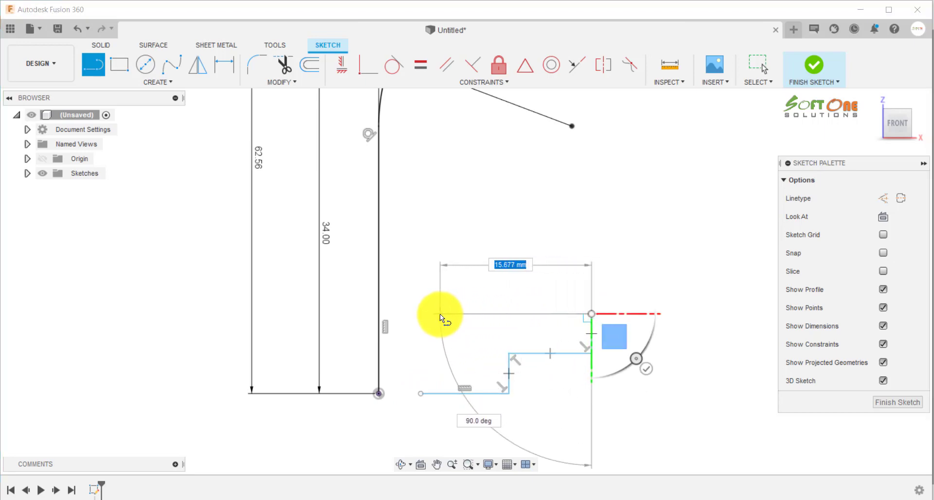
{"action": "left_click", "coordinate": [469, 314]}
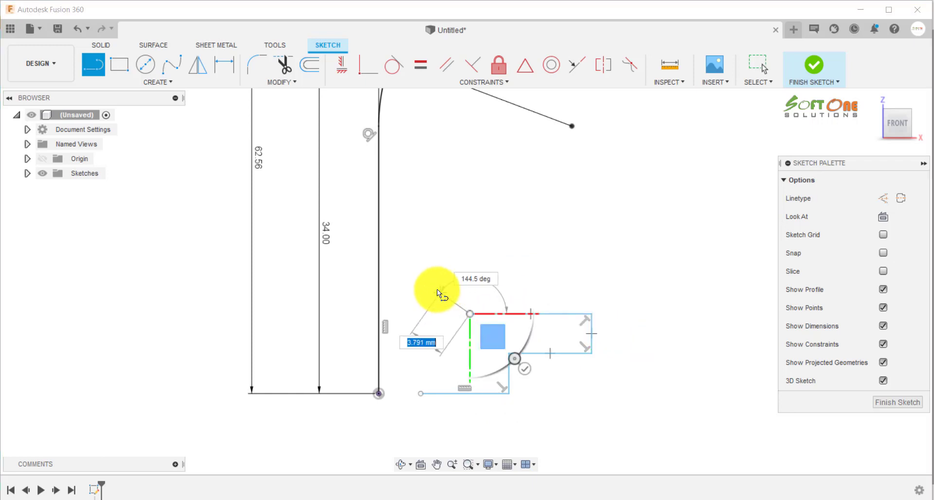
{"action": "left_click", "coordinate": [427, 286]}
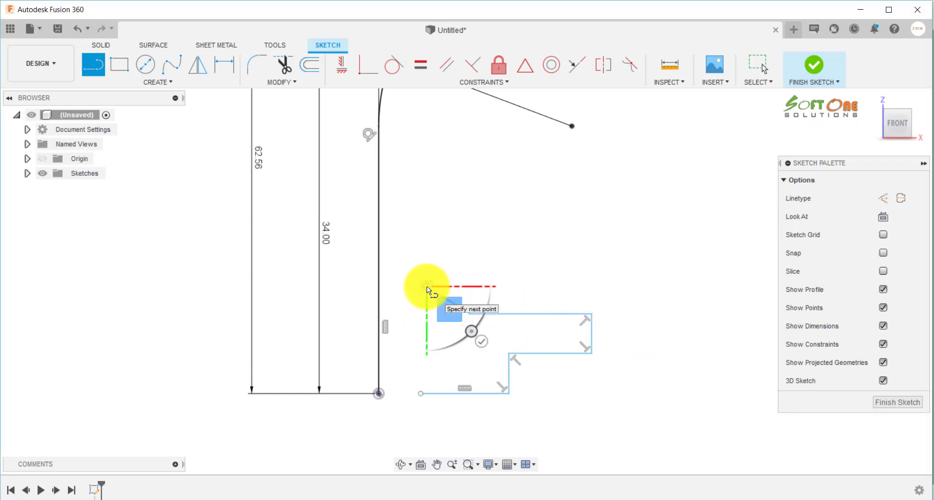
{"action": "key", "text": "Escape"}
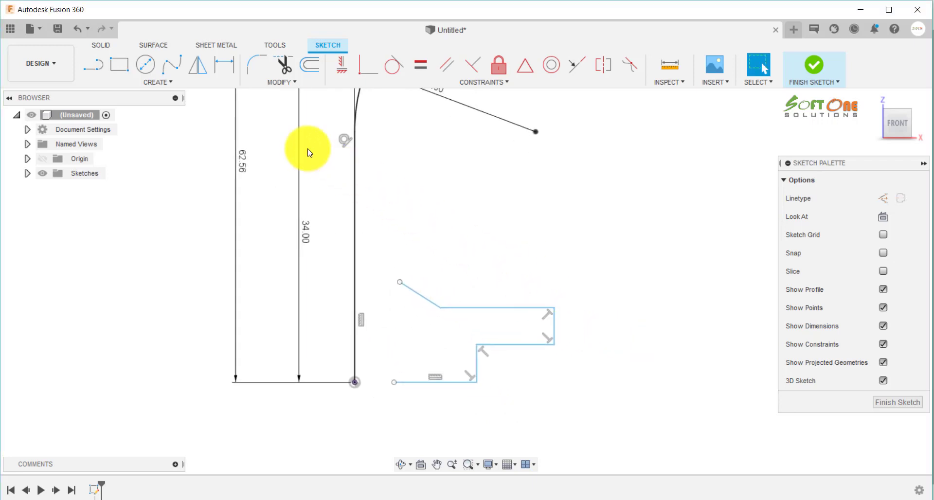
Dimension the height from the collar profile's bottom line to its first step as 4 mm.
{"action": "left_click", "coordinate": [224, 65]}
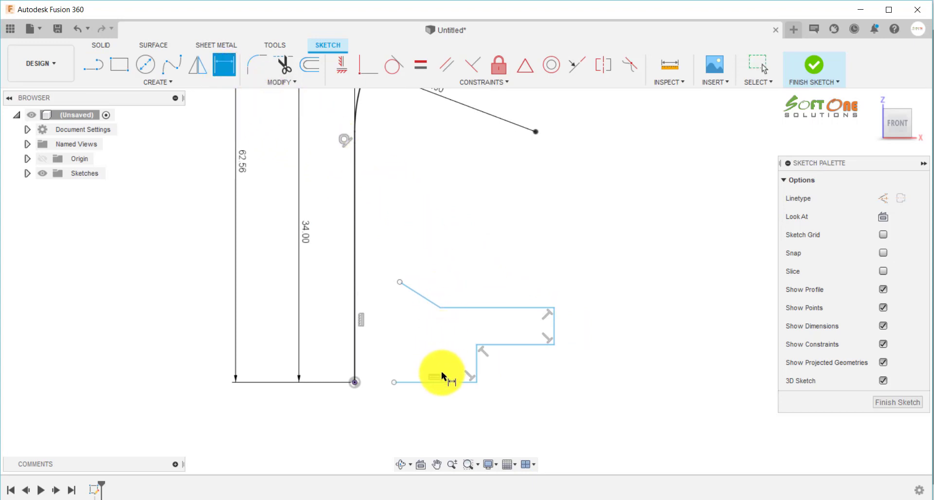
{"action": "left_click", "coordinate": [434, 383]}
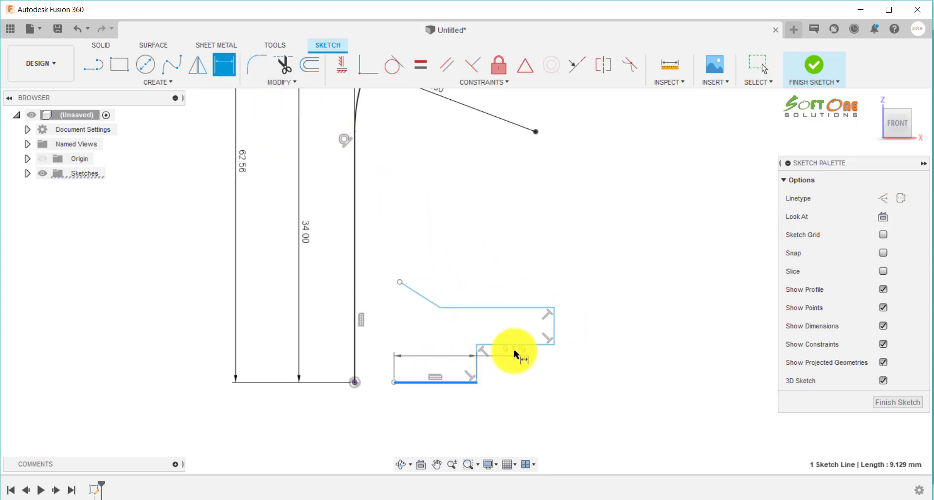
{"action": "left_click", "coordinate": [514, 342]}
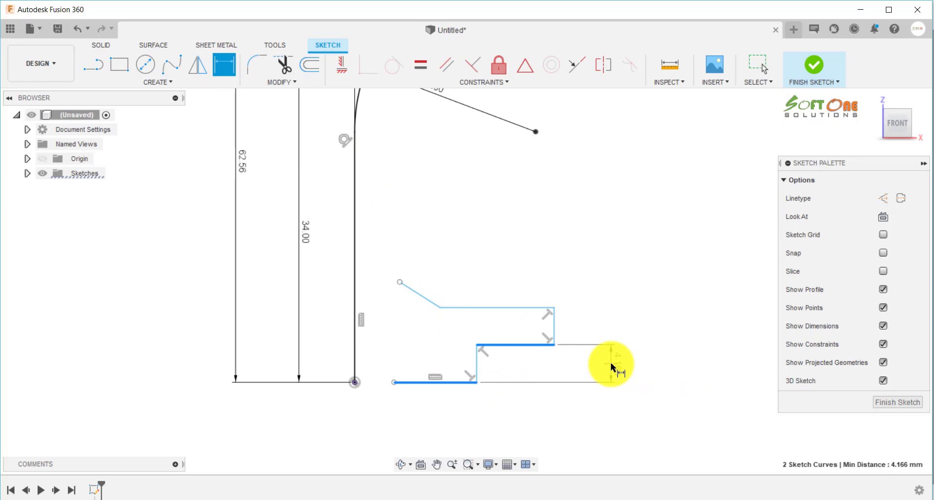
{"action": "left_click", "coordinate": [610, 362]}
{"action": "type", "text": "4"}
{"action": "key", "text": "Return"}
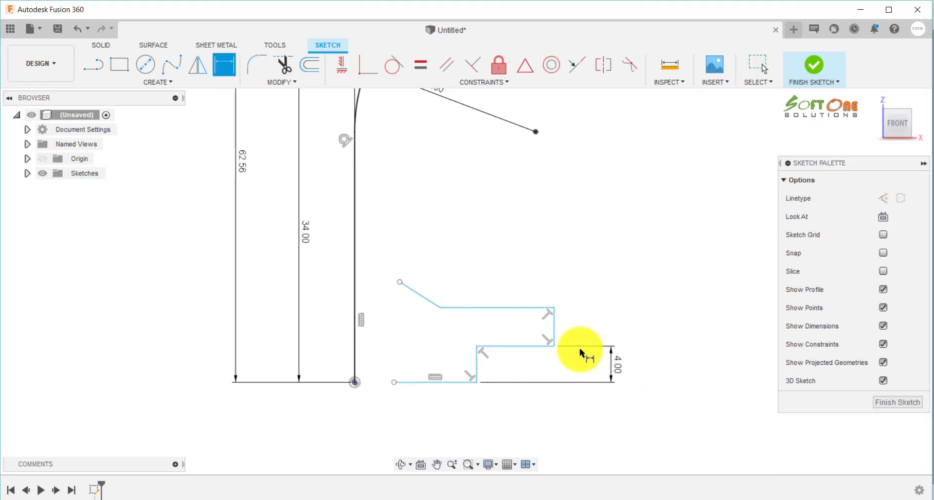
Dimension the height from the collar's bottom line to its upper horizontal line as 9 mm.
{"action": "left_click", "coordinate": [518, 307]}
{"action": "left_click", "coordinate": [459, 380]}
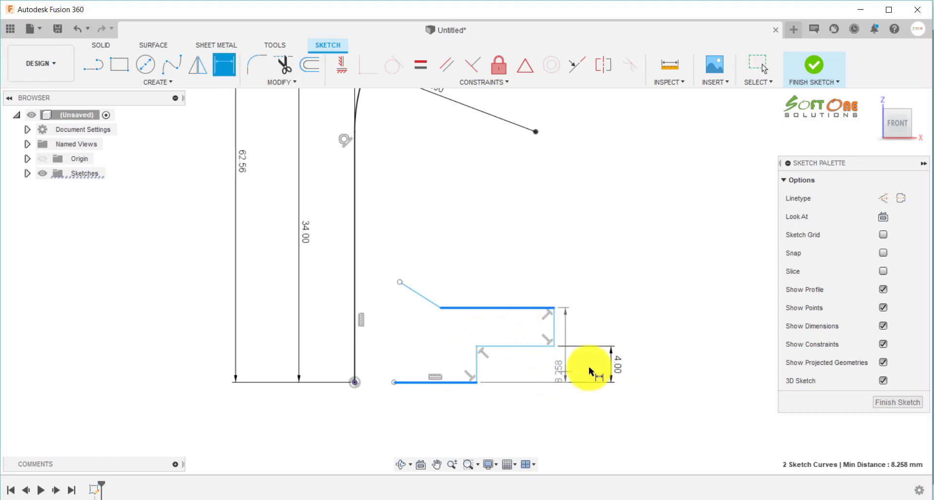
{"action": "left_click", "coordinate": [642, 354]}
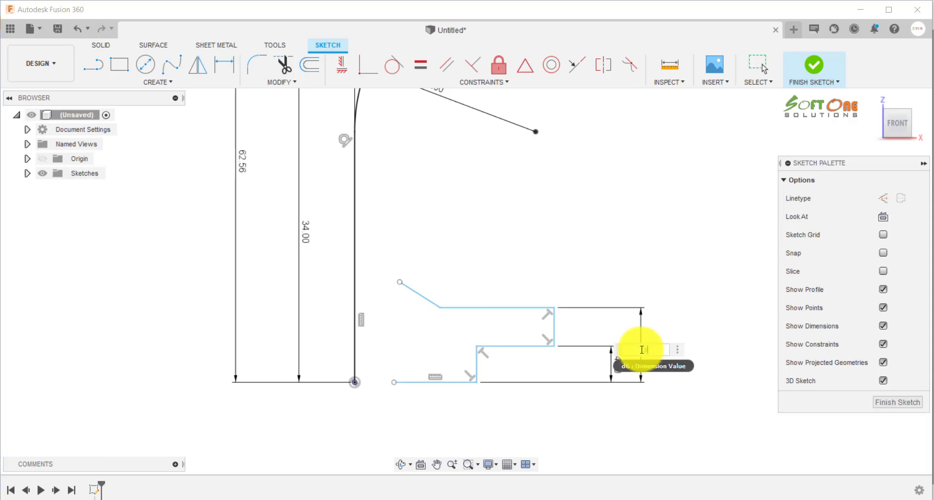
{"action": "type", "text": "9"}
{"action": "key", "text": "Return"}
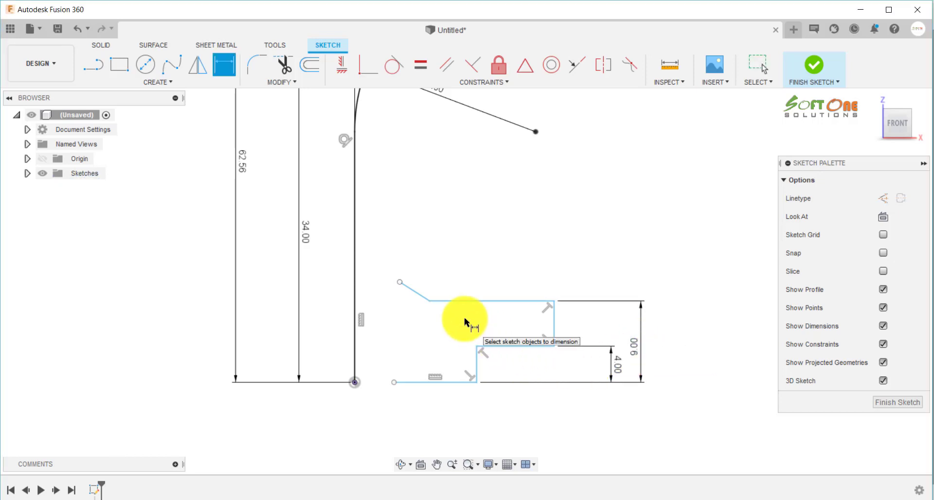
Dimension the collar's slanted line as 2 mm horizontally and 2 mm vertically.
{"action": "left_click", "coordinate": [418, 292]}
{"action": "left_click", "coordinate": [421, 251]}
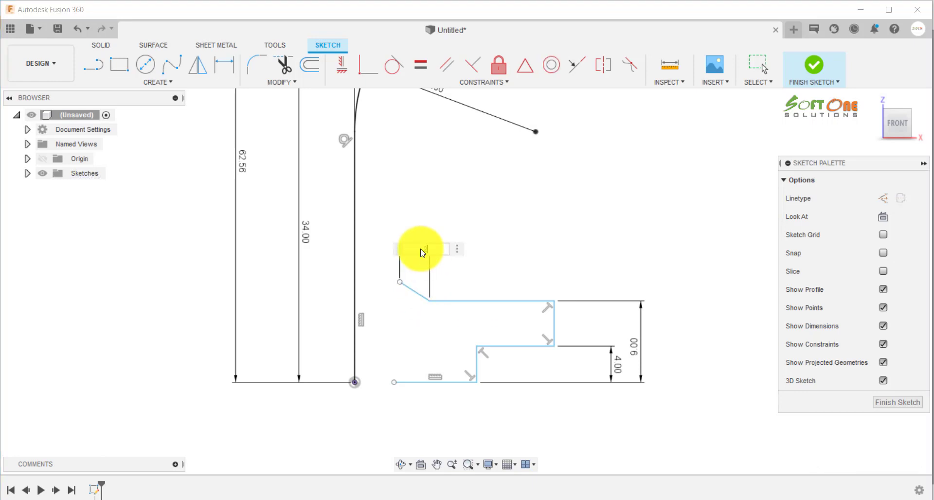
{"action": "type", "text": "2"}
{"action": "key", "text": "Return"}
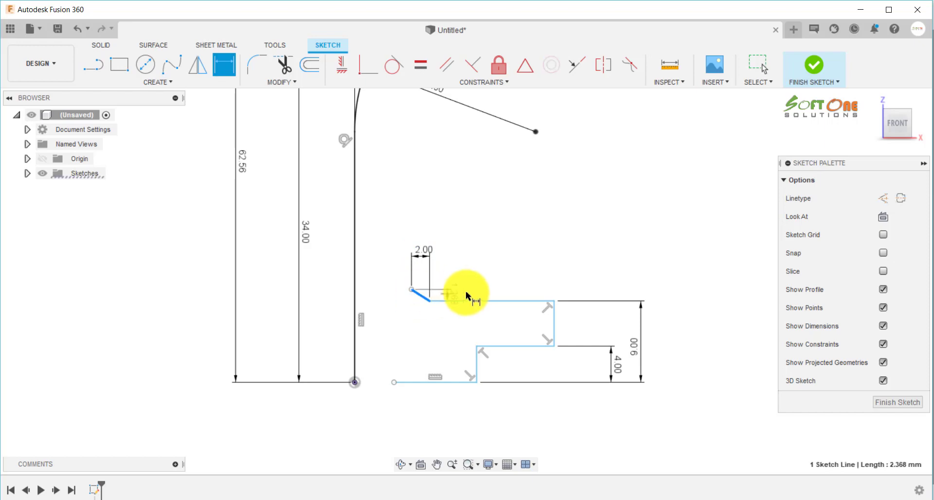
{"action": "left_click", "coordinate": [468, 291]}
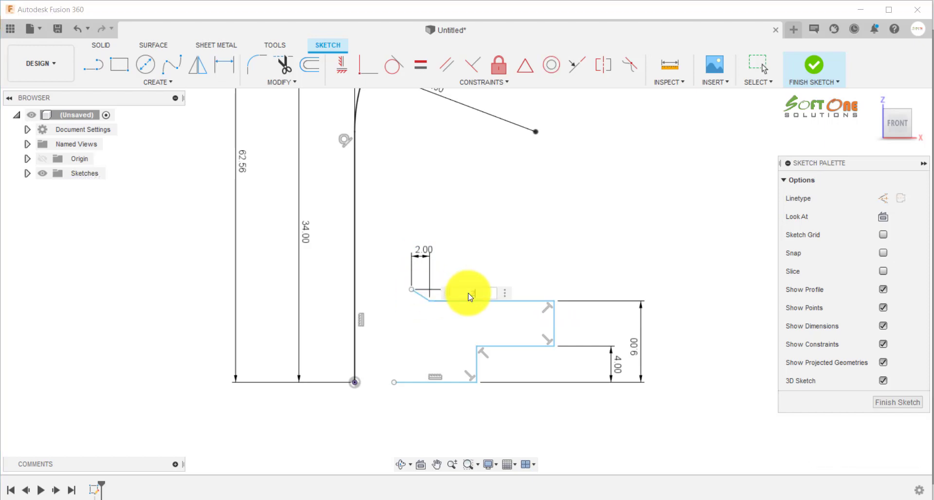
{"action": "type", "text": "2"}
{"action": "key", "text": "Return"}
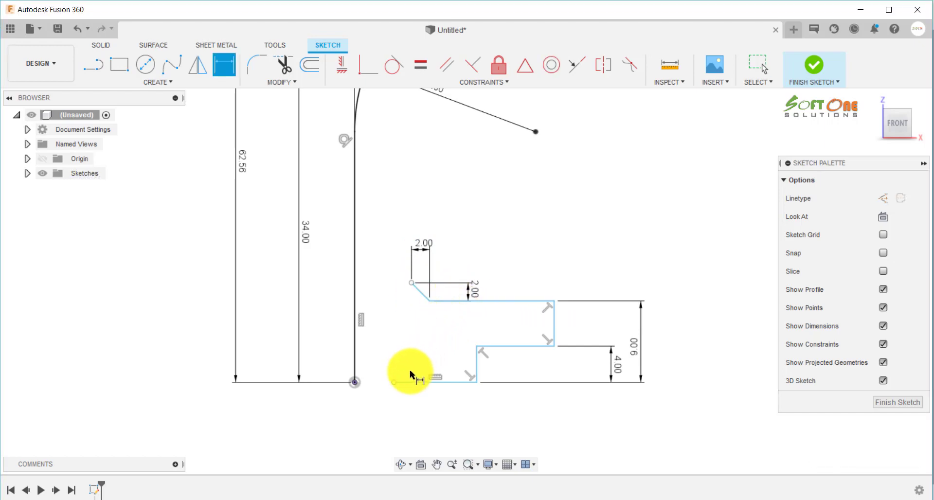
Dimension the distance from the path's vertical line to the collar's lower vertical edge as 10 mm.
{"action": "scroll", "coordinate": [442, 335], "scroll_direction": "down", "scroll_amount": 2}
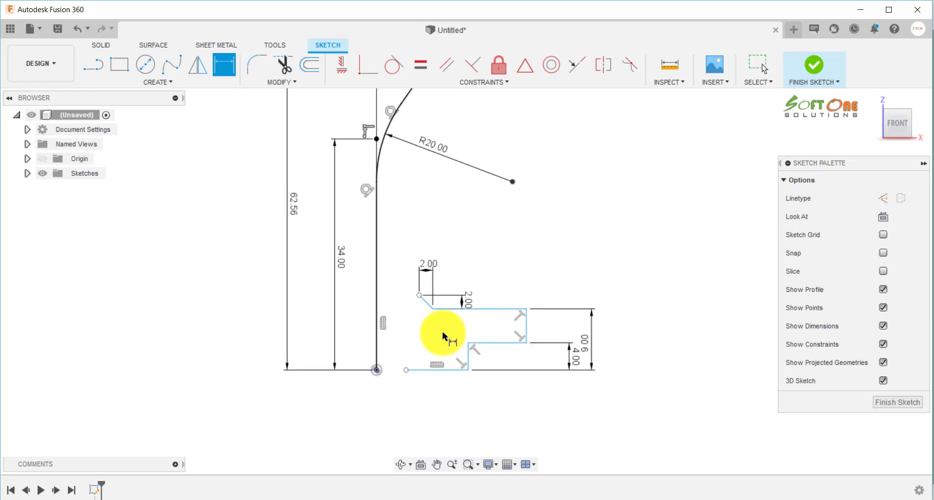
{"action": "scroll", "coordinate": [438, 350], "scroll_direction": "down", "scroll_amount": 2}
{"action": "scroll", "coordinate": [431, 368], "scroll_direction": "up", "scroll_amount": 3}
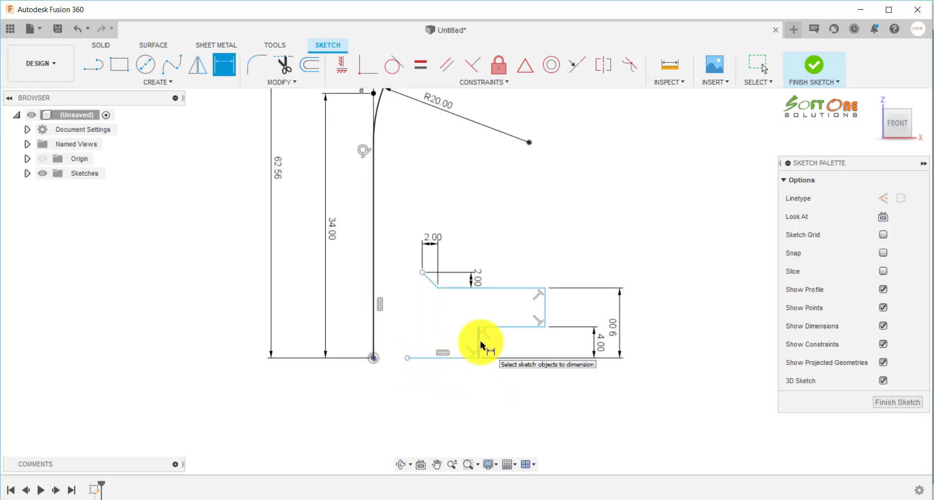
{"action": "left_click", "coordinate": [479, 343]}
{"action": "left_click", "coordinate": [373, 344]}
{"action": "left_click", "coordinate": [427, 394]}
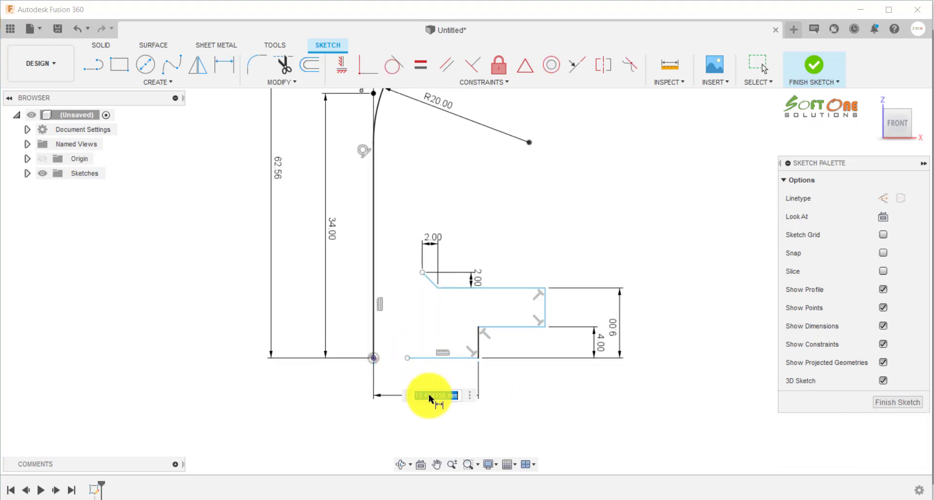
{"action": "type", "text": "10"}
{"action": "key", "text": "Return"}
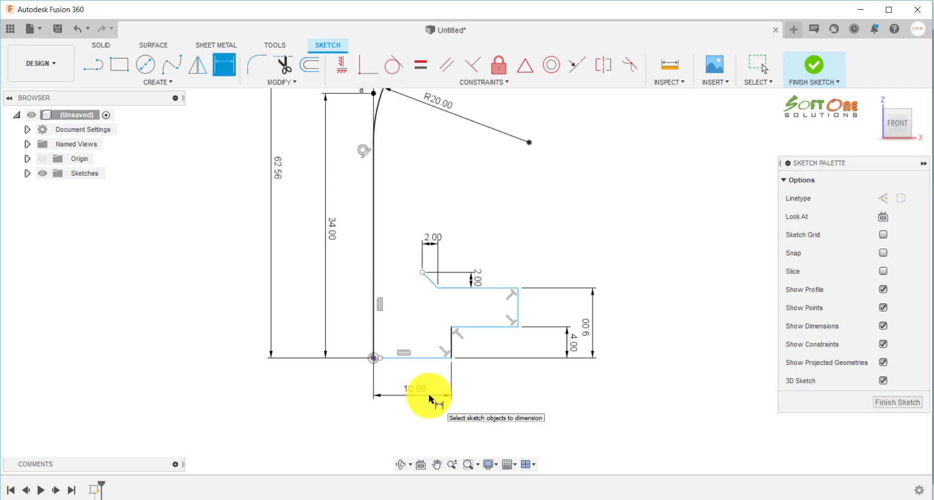
Dimension the distance from the path's vertical line to the collar's outermost vertical edge as 12.5 mm.
{"action": "left_click", "coordinate": [517, 316]}
{"action": "left_click", "coordinate": [373, 325]}
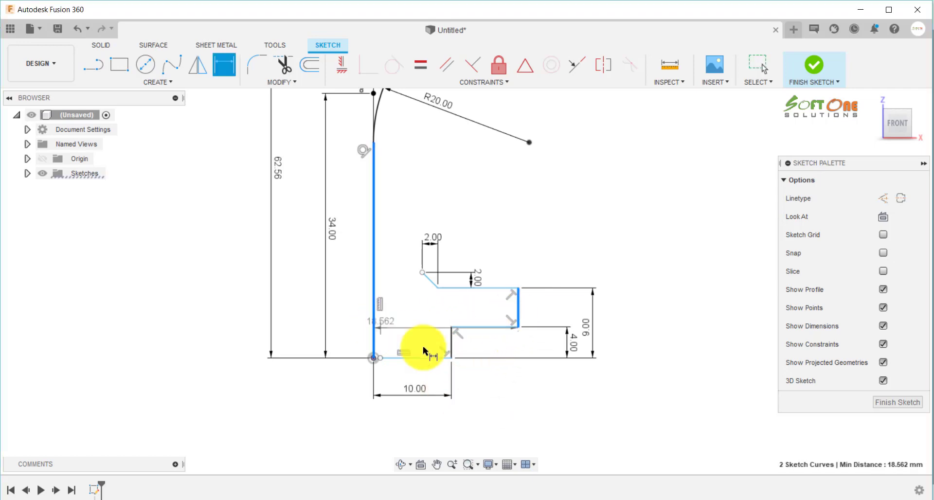
{"action": "left_click", "coordinate": [441, 419]}
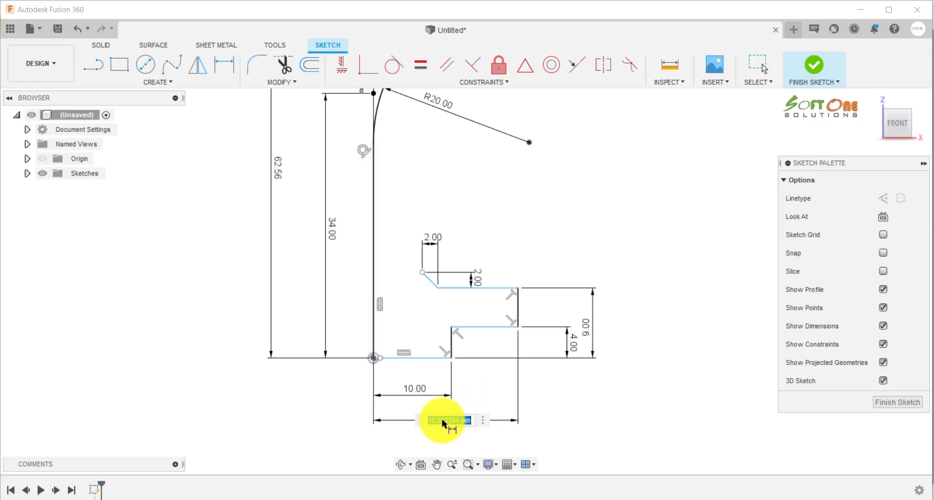
{"action": "type", "text": "12.5"}
{"action": "key", "text": "Return"}
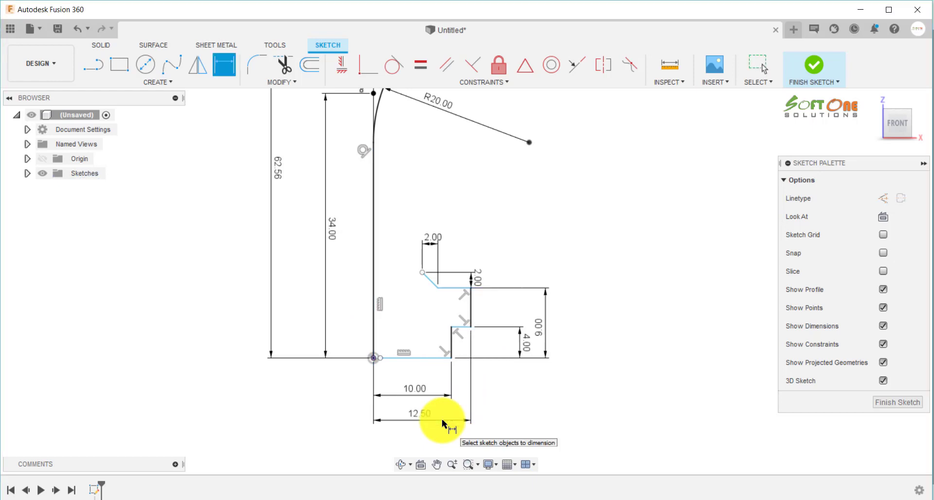
Dimension the distance from the path's vertical line to the slanted line's open upper endpoint as 7.5 mm.
{"action": "scroll", "coordinate": [436, 366], "scroll_direction": "up", "scroll_amount": 2}
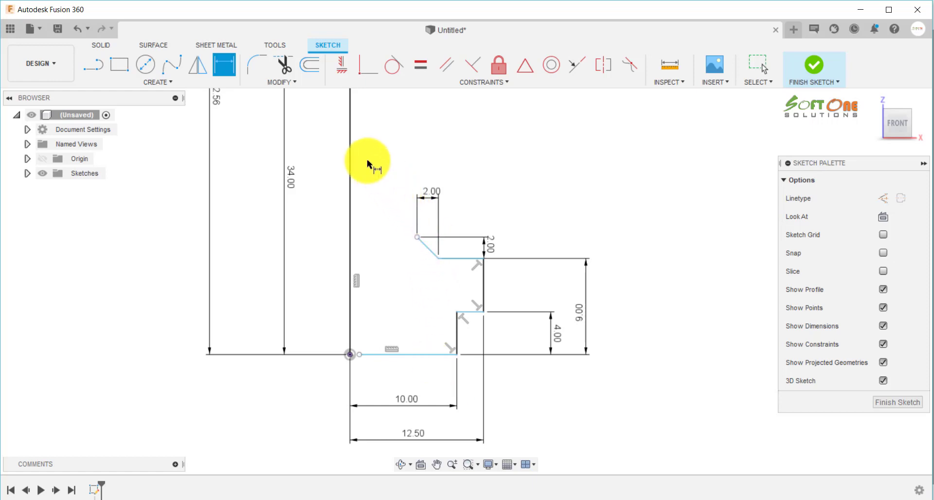
{"action": "left_click", "coordinate": [417, 238]}
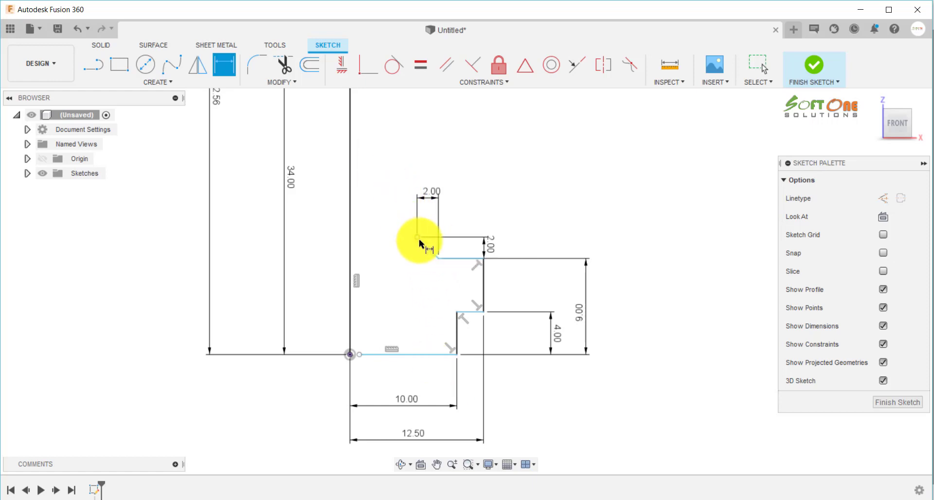
{"action": "left_click", "coordinate": [352, 253]}
{"action": "left_click", "coordinate": [380, 200]}
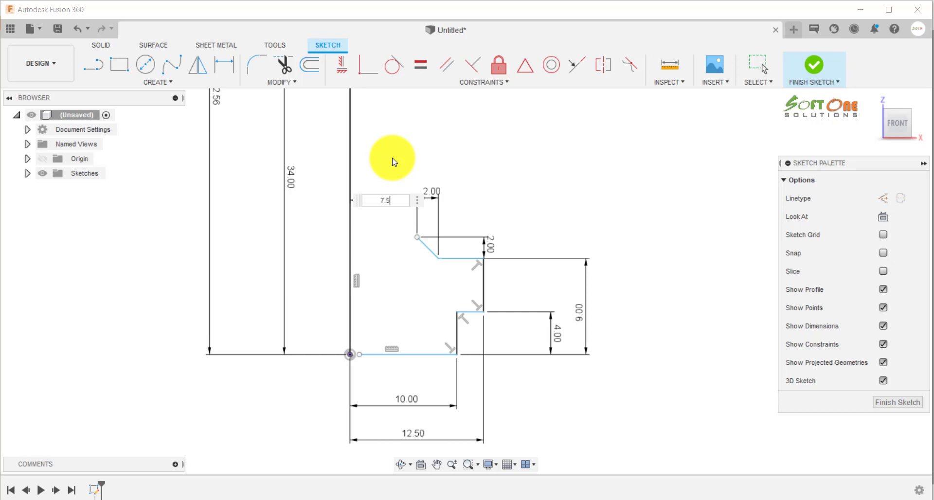
{"action": "key", "text": "Return"}
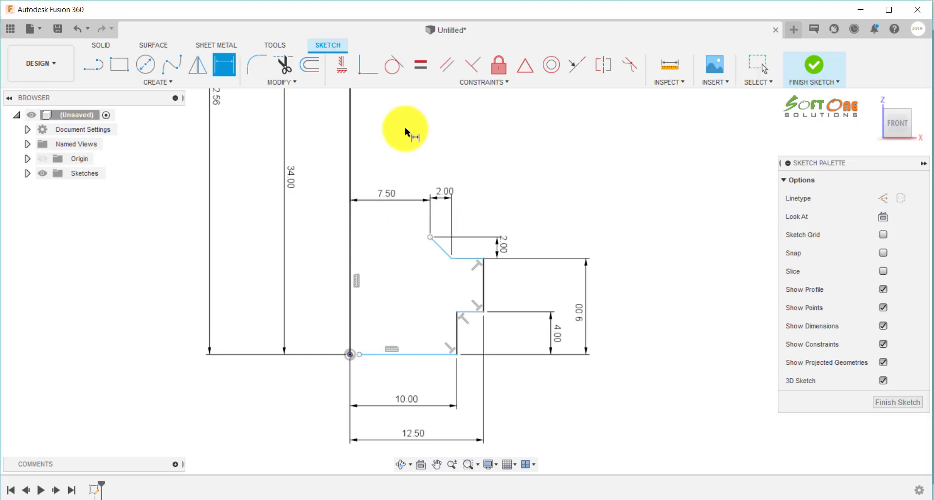
Constrain the bottom line's open endpoint horizontally to the origin and vertically to the slanted line's open endpoint.
{"action": "left_click", "coordinate": [342, 67]}
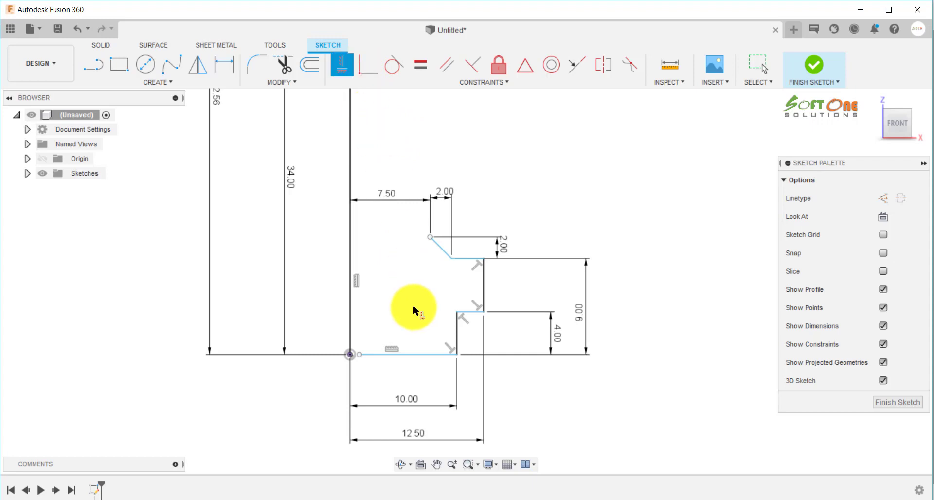
{"action": "left_click", "coordinate": [359, 353]}
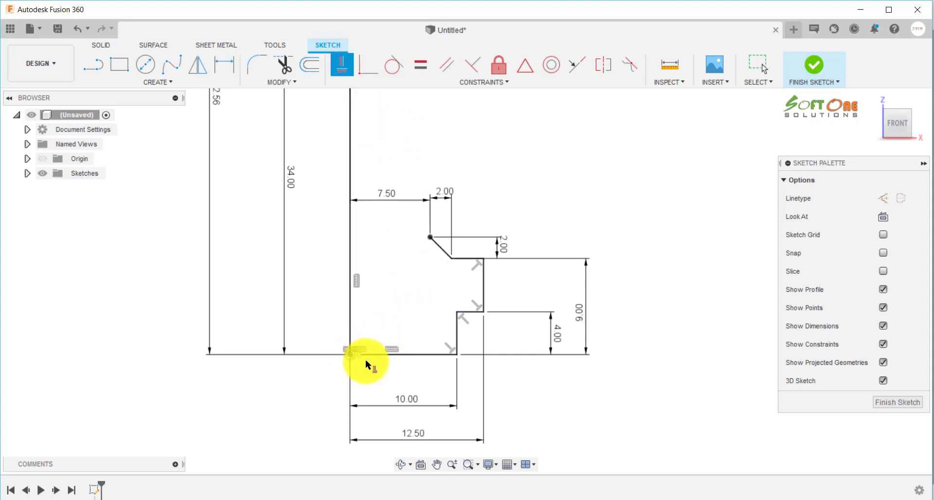
{"action": "left_click", "coordinate": [362, 357]}
{"action": "left_click", "coordinate": [430, 237]}
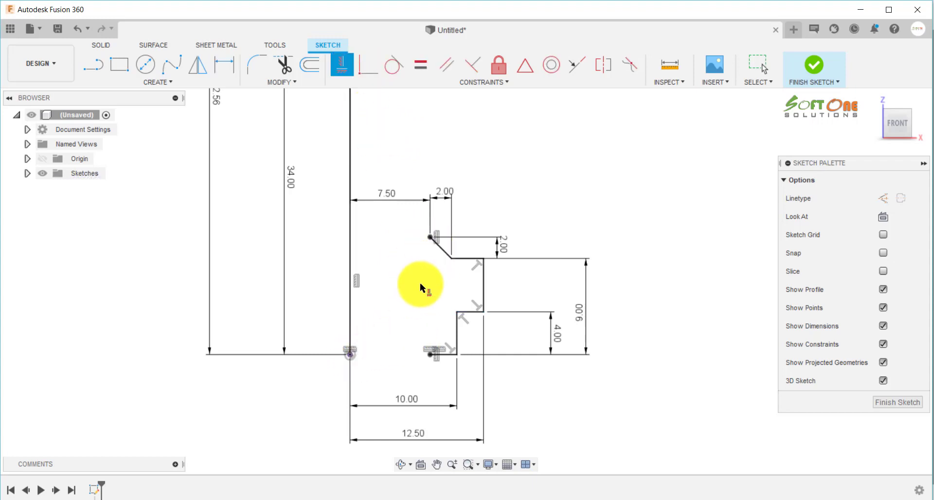
Close the collar profile with a vertical line between its two open endpoints.
{"action": "left_click", "coordinate": [94, 65]}
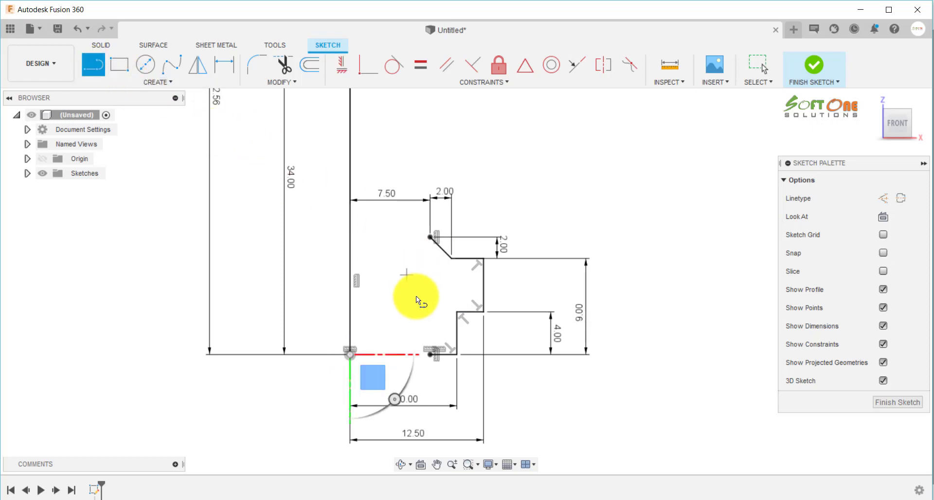
{"action": "left_click", "coordinate": [431, 353]}
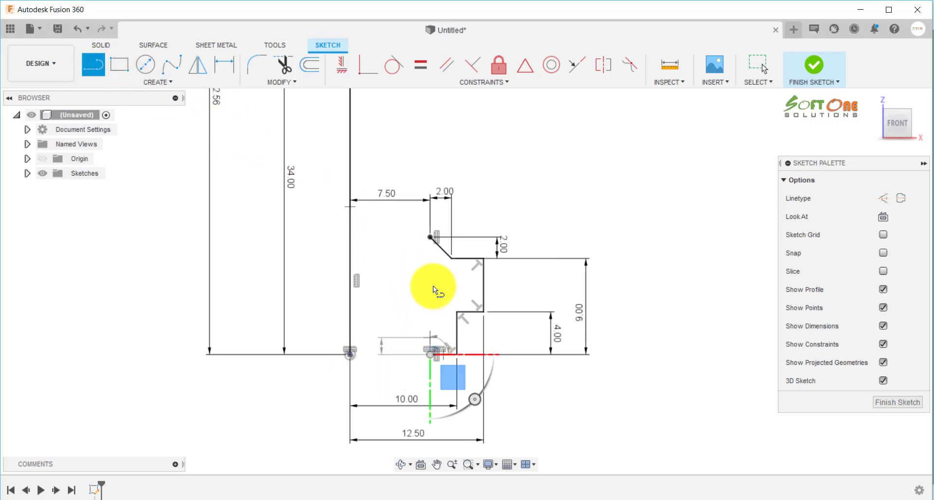
{"action": "left_click", "coordinate": [430, 237]}
{"action": "key", "text": "Escape"}
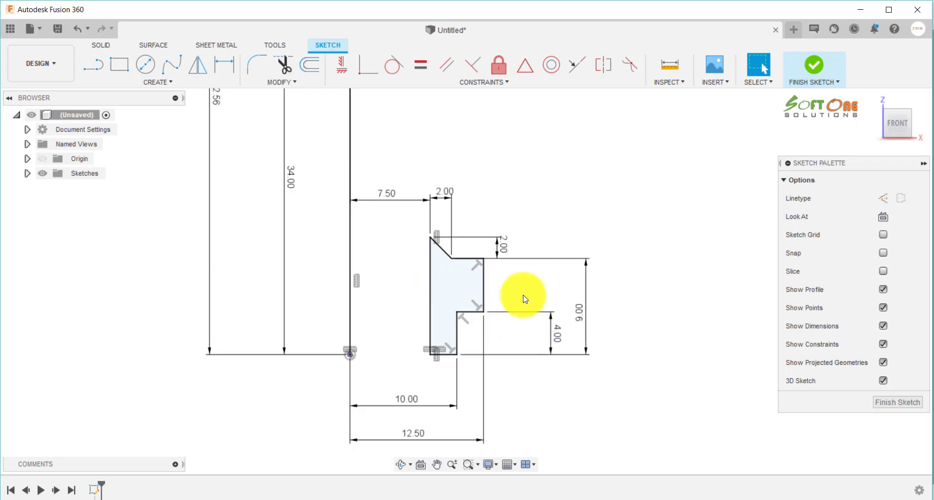
Finish the sketch containing the pipe path and the collar profile.
{"action": "scroll", "coordinate": [525, 294], "scroll_direction": "down", "scroll_amount": 3}
{"action": "scroll", "coordinate": [532, 282], "scroll_direction": "up", "scroll_amount": 1}
{"action": "scroll", "coordinate": [511, 325], "scroll_direction": "down", "scroll_amount": 8}
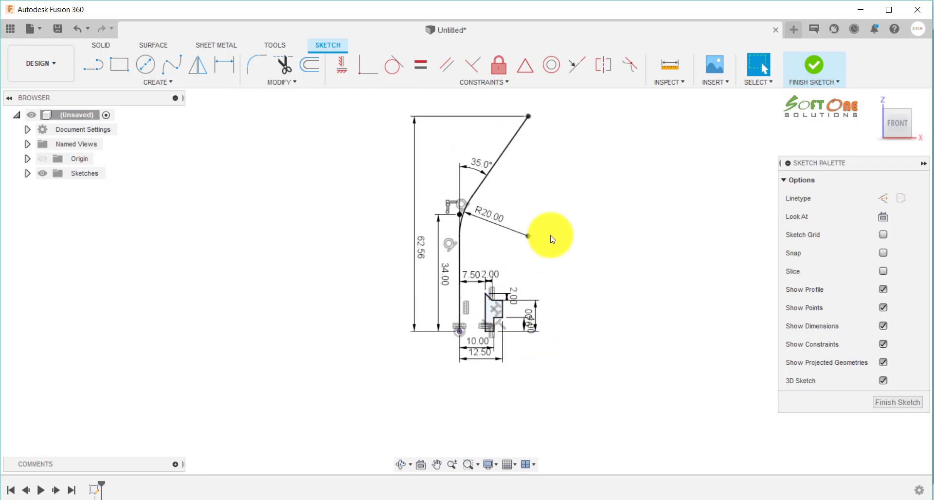
{"action": "scroll", "coordinate": [550, 235], "scroll_direction": "up", "scroll_amount": 3}
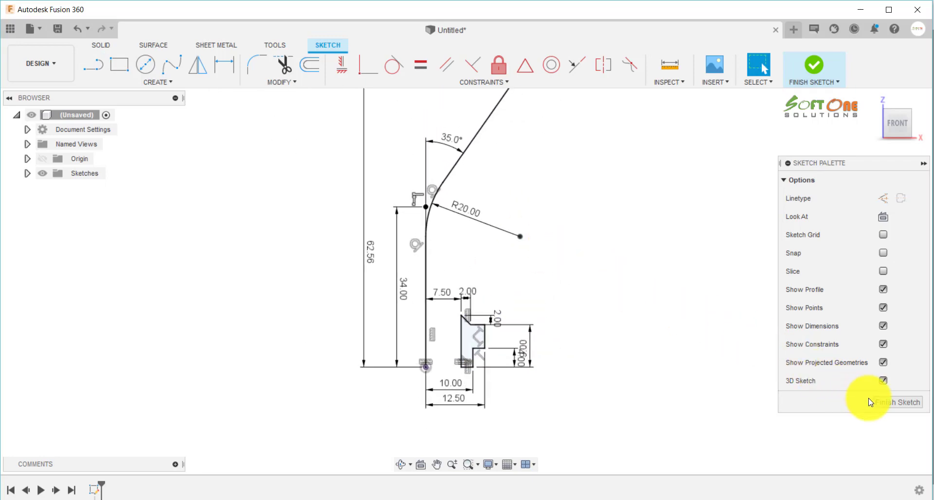
{"action": "left_click", "coordinate": [879, 406]}
{"action": "scroll", "coordinate": [527, 309], "scroll_direction": "down", "scroll_amount": 3}
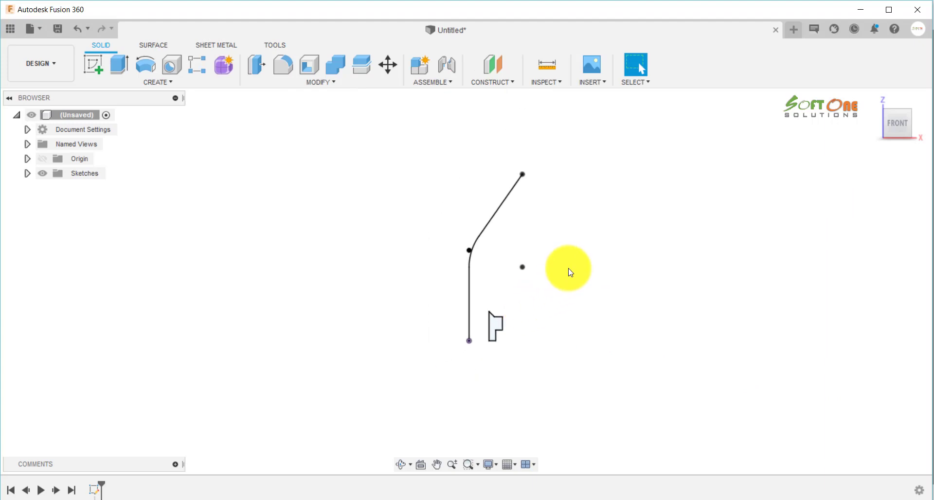
{"action": "scroll", "coordinate": [568, 273], "scroll_direction": "up", "scroll_amount": 1}
Check the reference drawing in Foxit Reader, return to Fusion 360 and show the origin planes in an angled 3D view.
{"action": "key", "text": "alt+Tab"}
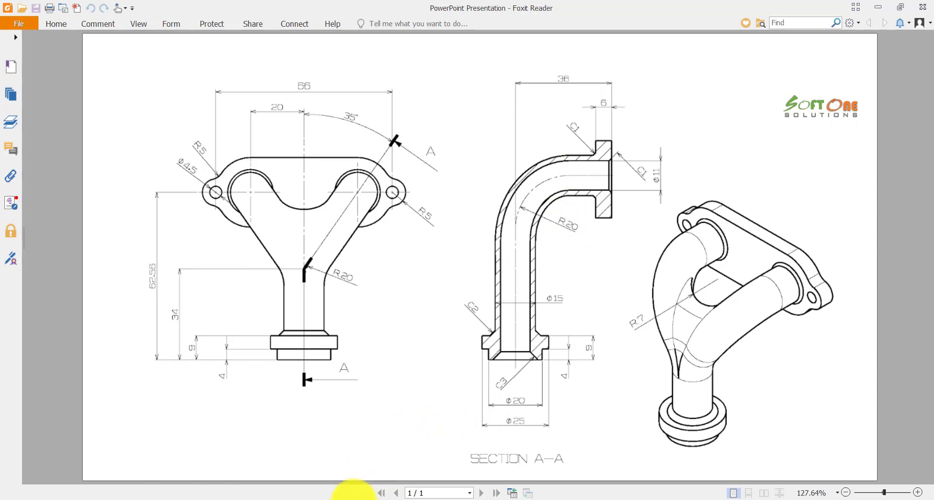
{"action": "left_click", "coordinate": [354, 499]}
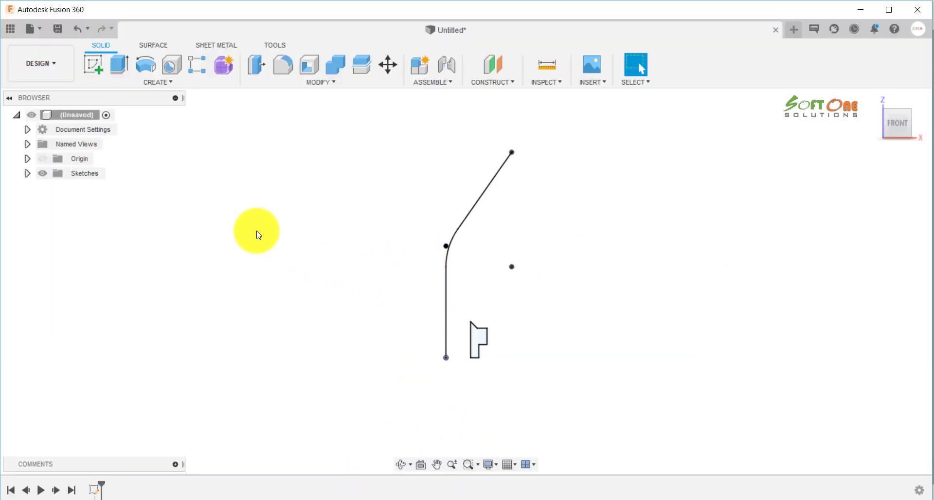
{"action": "left_click", "coordinate": [42, 158]}
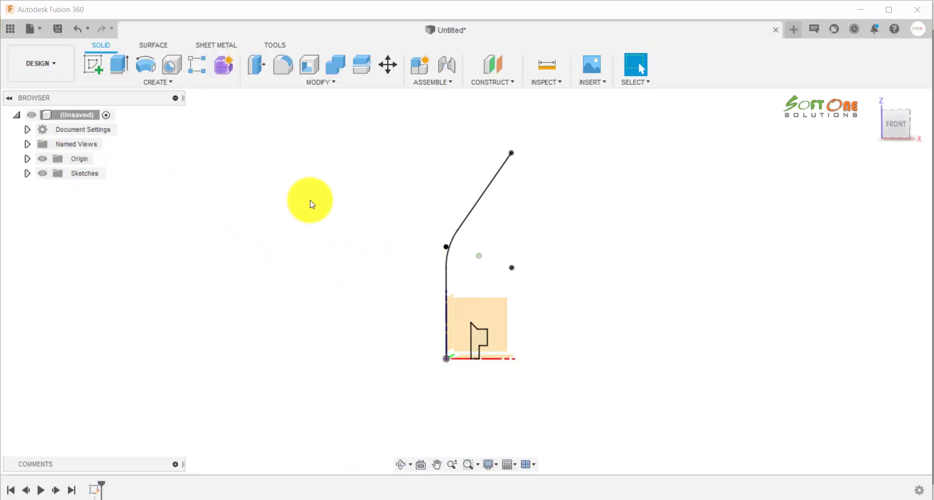
{"action": "middle_click_drag", "start_coordinate": [310, 200], "coordinate": [262, 190], "text": "shift"}
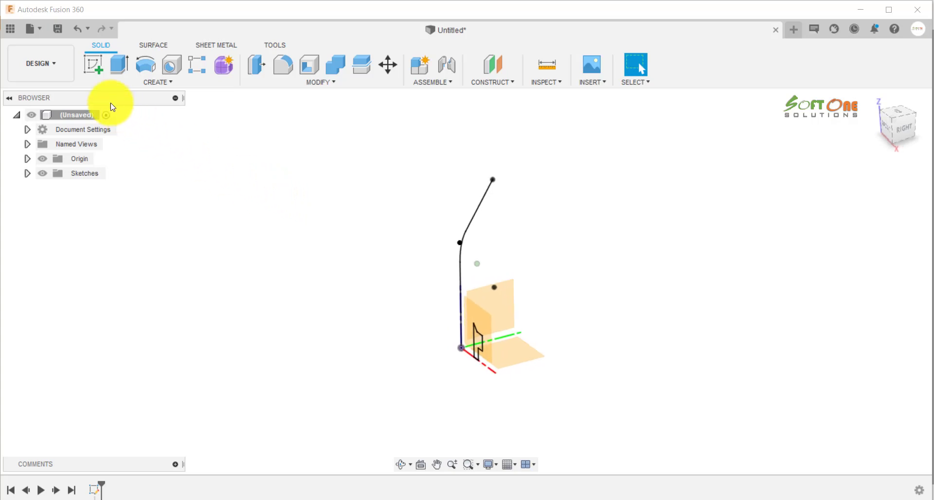
Create a sketch on the vertical YZ origin plane and view it square-on.
{"action": "left_click", "coordinate": [90, 75]}
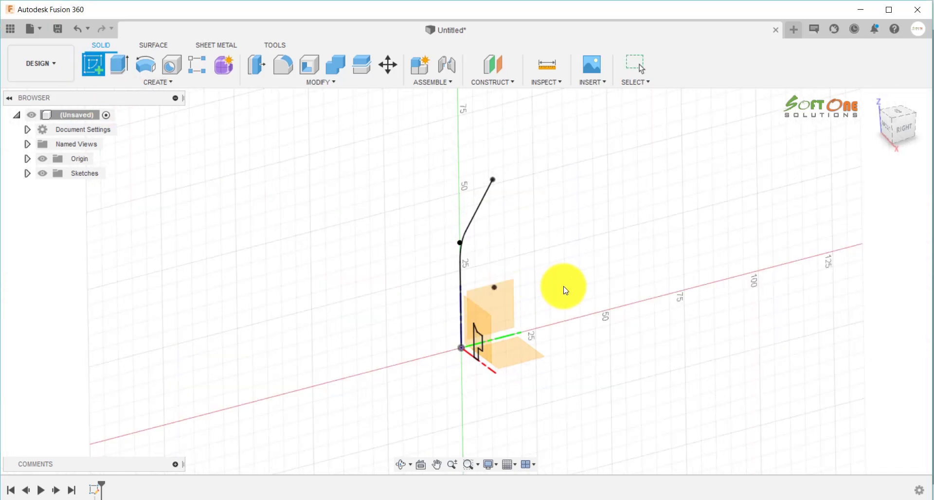
{"action": "mouse_move", "coordinate": [565, 291]}
{"action": "middle_mouse_down", "text": "shift"}
{"action": "mouse_move", "coordinate": [590, 269]}
{"action": "mouse_move", "coordinate": [578, 296]}
{"action": "mouse_move", "coordinate": [530, 305]}
{"action": "middle_mouse_up", "text": "shift"}
{"action": "left_click", "coordinate": [529, 304]}
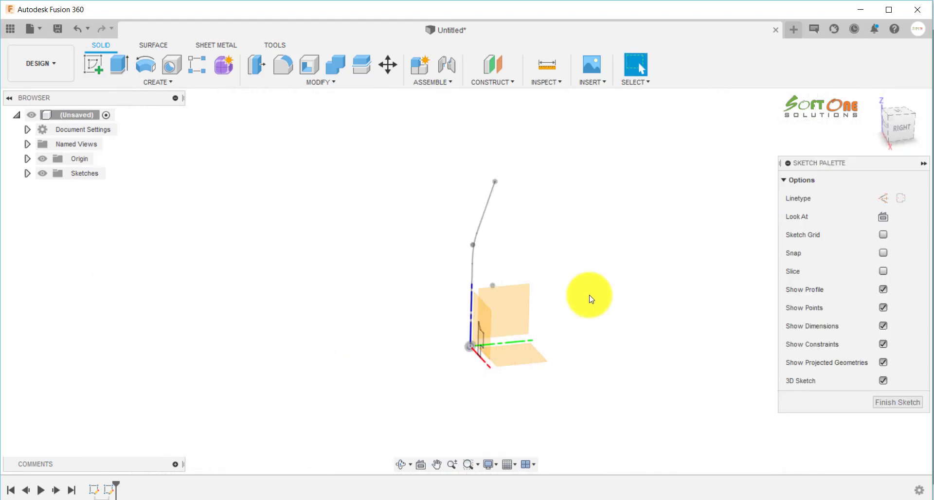
{"action": "left_click", "coordinate": [883, 224]}
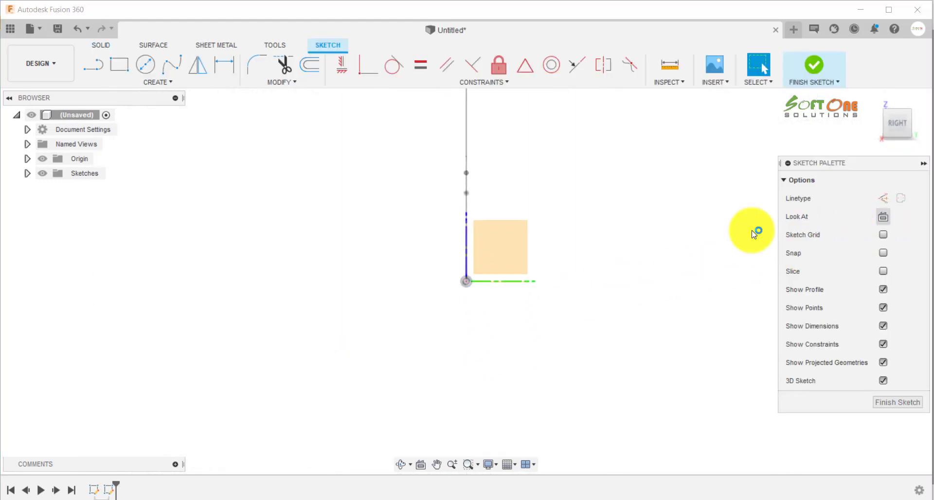
{"action": "scroll", "coordinate": [497, 320], "scroll_direction": "down", "scroll_amount": 2}
{"action": "scroll", "coordinate": [546, 201], "scroll_direction": "down", "scroll_amount": 2}
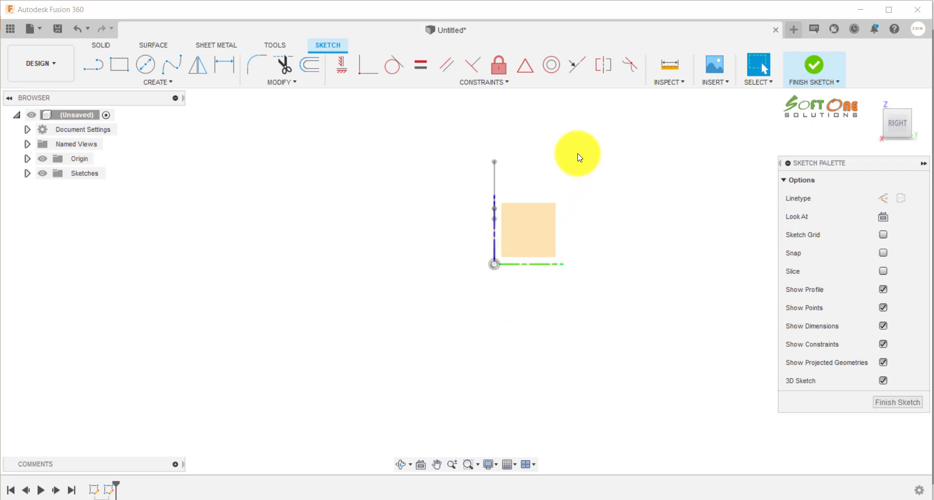
{"action": "scroll", "coordinate": [577, 154], "scroll_direction": "up", "scroll_amount": 3}
Sketch a vertical line about 46.7 mm long up from the origin, then a horizontal line about 37 mm long from its upper end.
{"action": "left_click", "coordinate": [93, 65]}
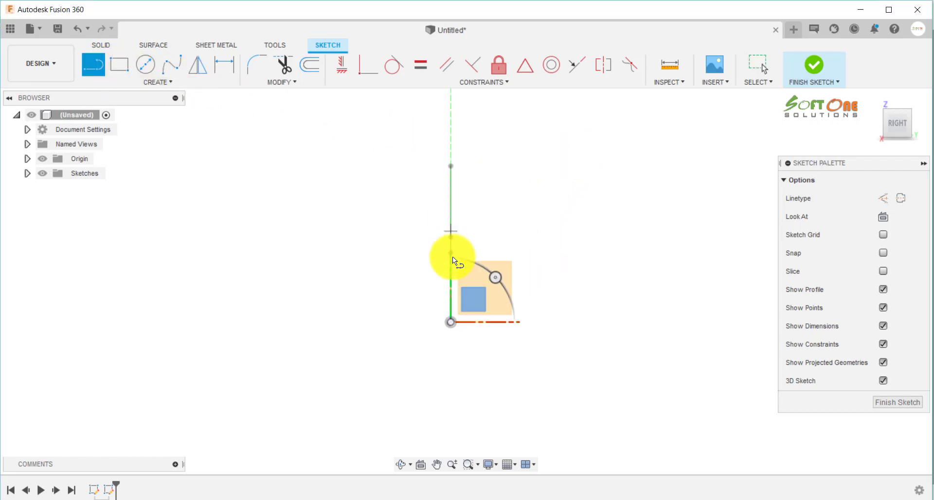
{"action": "left_click", "coordinate": [450, 322]}
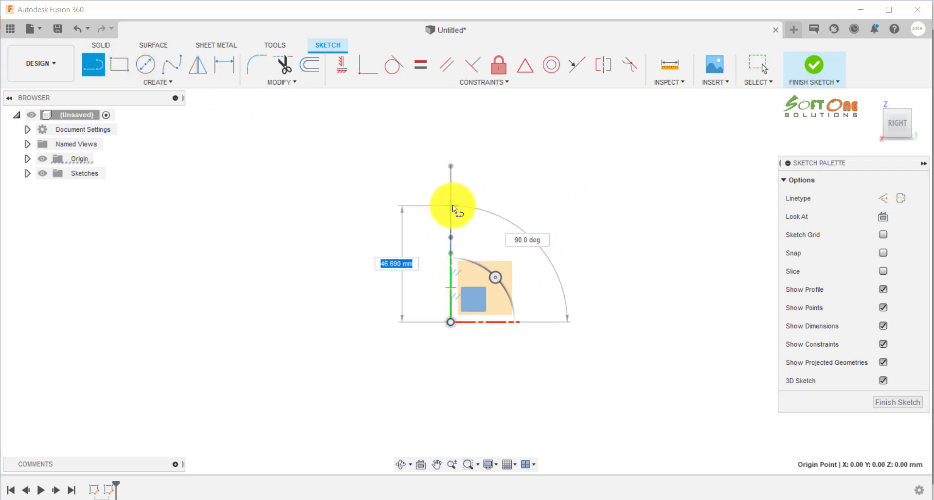
{"action": "left_click", "coordinate": [451, 205]}
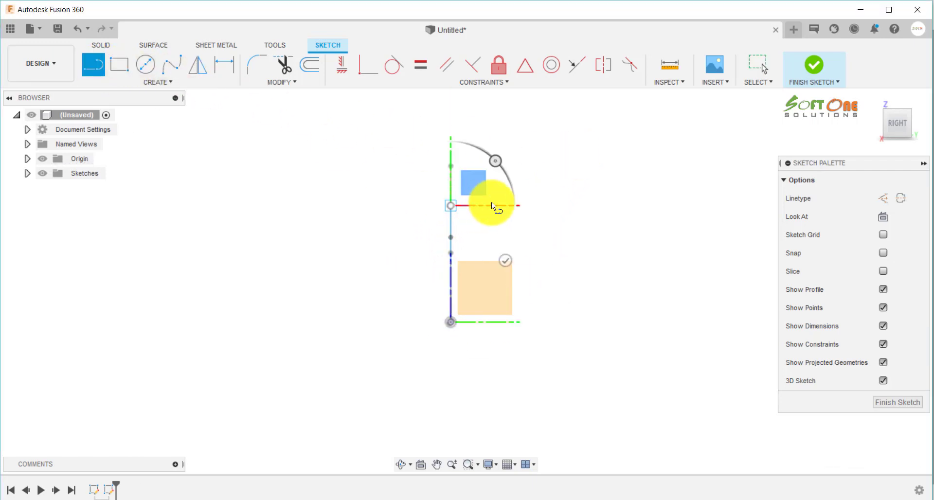
{"action": "left_click", "coordinate": [542, 205]}
{"action": "key", "text": "Escape"}
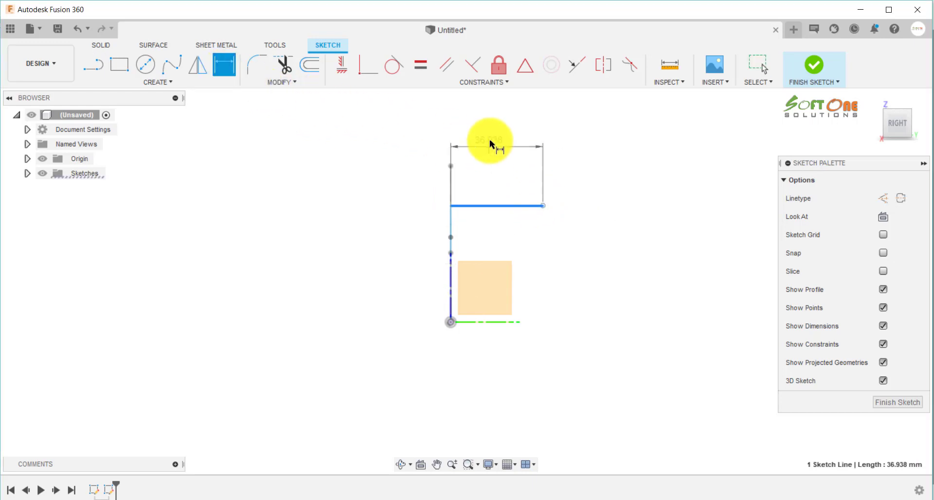
Dimension the horizontal line's length to 30 mm and its height above the origin to 62.56 mm.
{"action": "left_click", "coordinate": [495, 139]}
{"action": "type", "text": "30"}
{"action": "key", "text": "Return"}
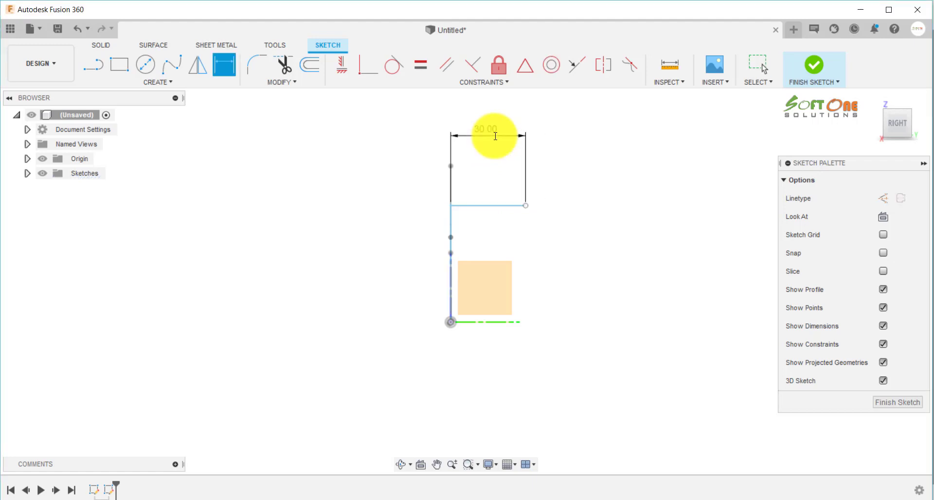
{"action": "left_click", "coordinate": [477, 206]}
{"action": "left_click", "coordinate": [450, 321]}
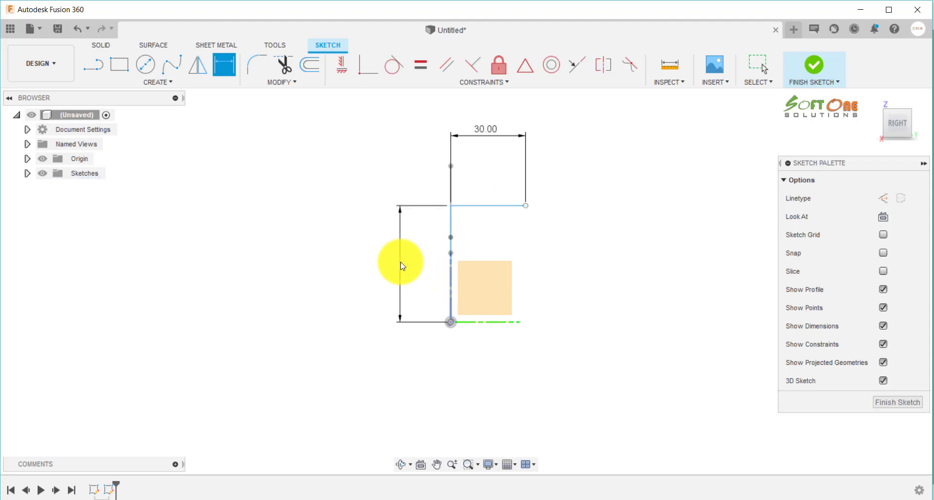
{"action": "type", "text": "6"}
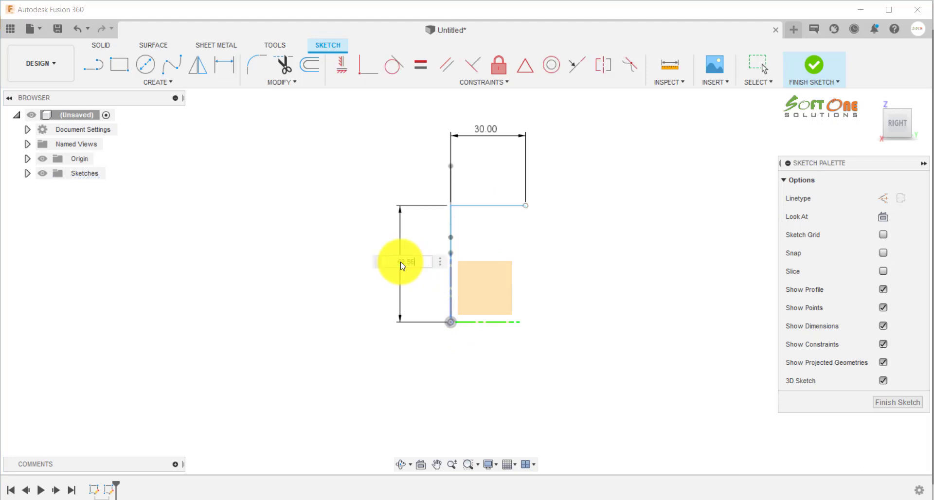
{"action": "key", "text": "Return"}
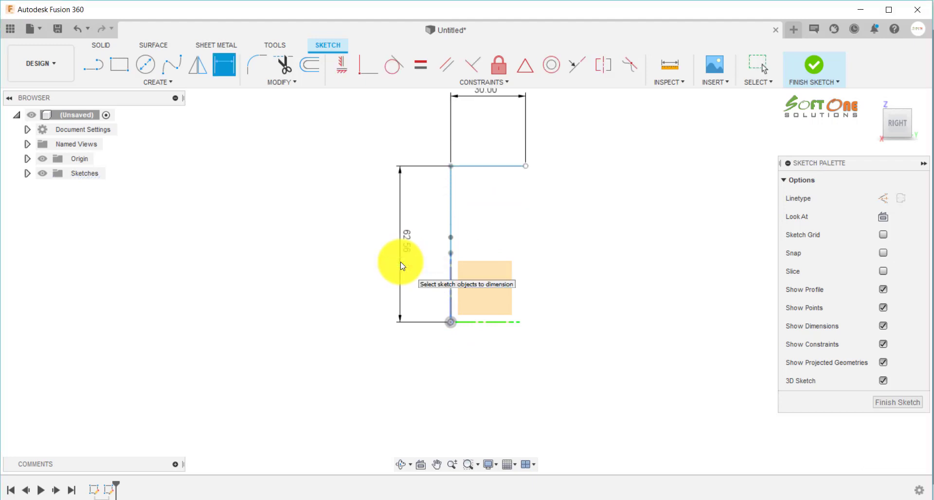
Fillet the corner between the horizontal and vertical lines with a 20 mm radius.
{"action": "left_click", "coordinate": [258, 68]}
{"action": "left_click", "coordinate": [477, 165]}
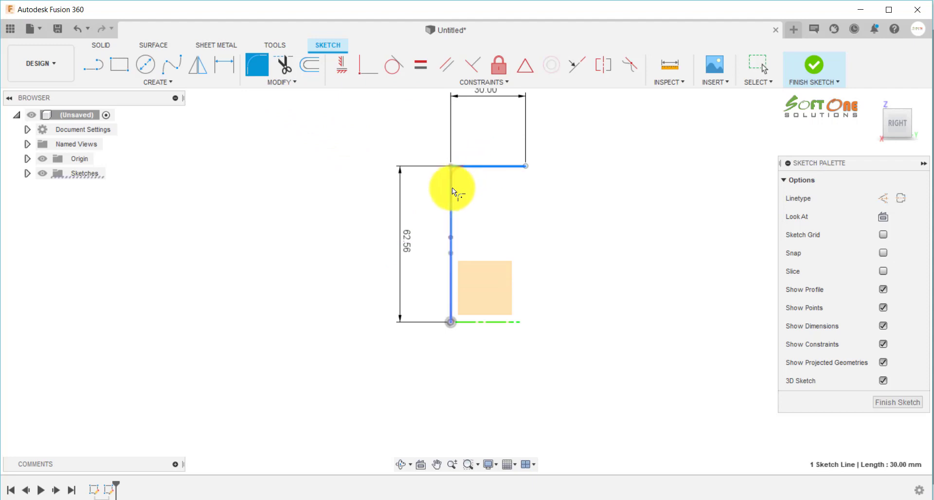
{"action": "left_click", "coordinate": [451, 187]}
{"action": "type", "text": "20"}
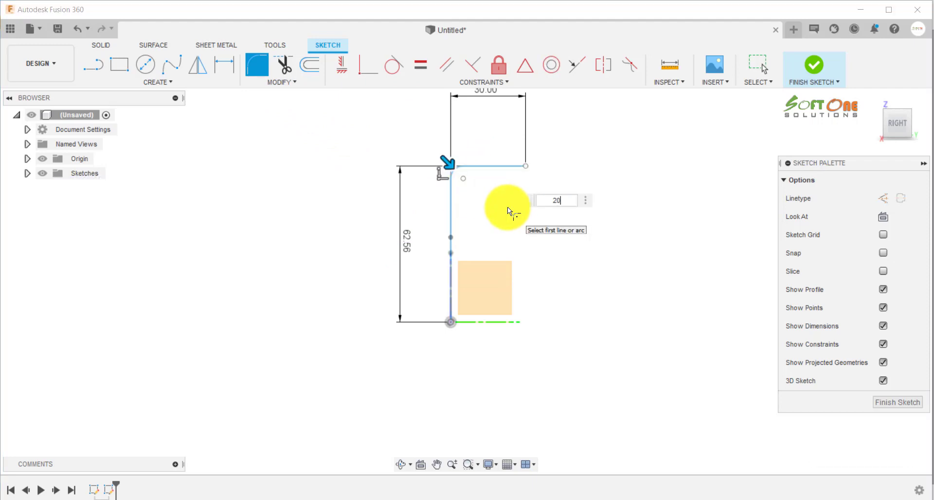
{"action": "key", "text": "Return"}
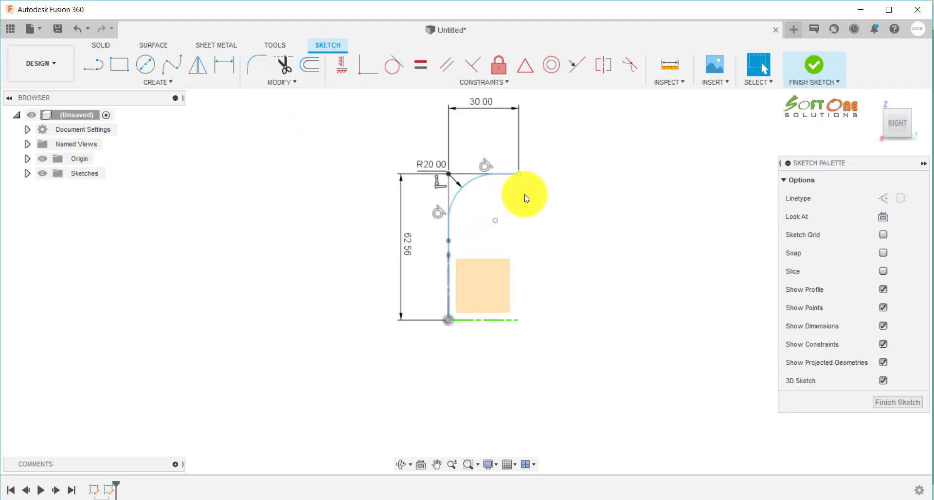
Test the path's freedom by pulling its open endpoint, then constrain the long line vertical and the short upper line horizontal.
{"action": "scroll", "coordinate": [526, 198], "scroll_direction": "up", "scroll_amount": 2}
{"action": "left_click_drag", "start_coordinate": [510, 171], "coordinate": [567, 225]}
{"action": "left_click", "coordinate": [567, 225]}
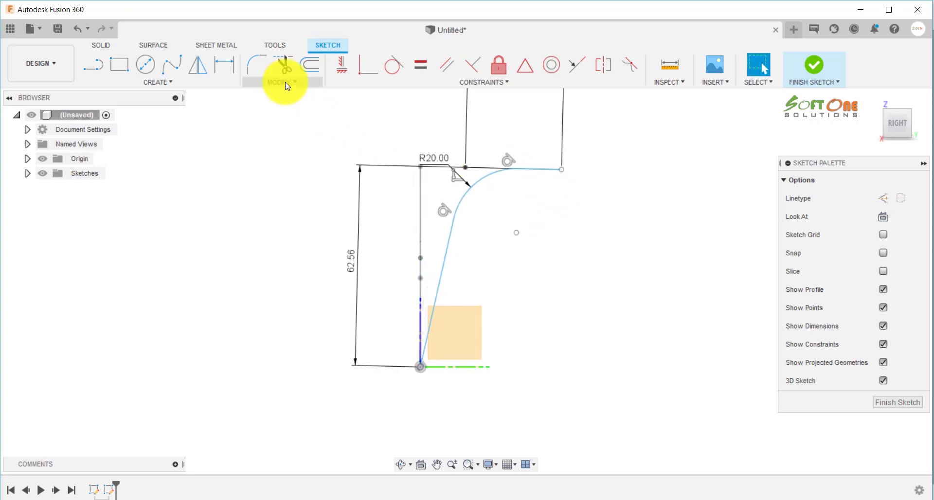
{"action": "left_click", "coordinate": [336, 68]}
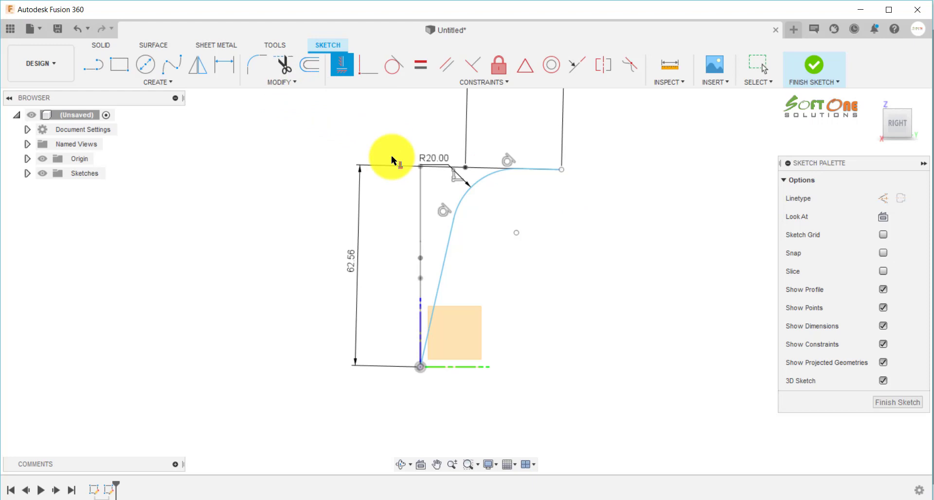
{"action": "left_click", "coordinate": [448, 245]}
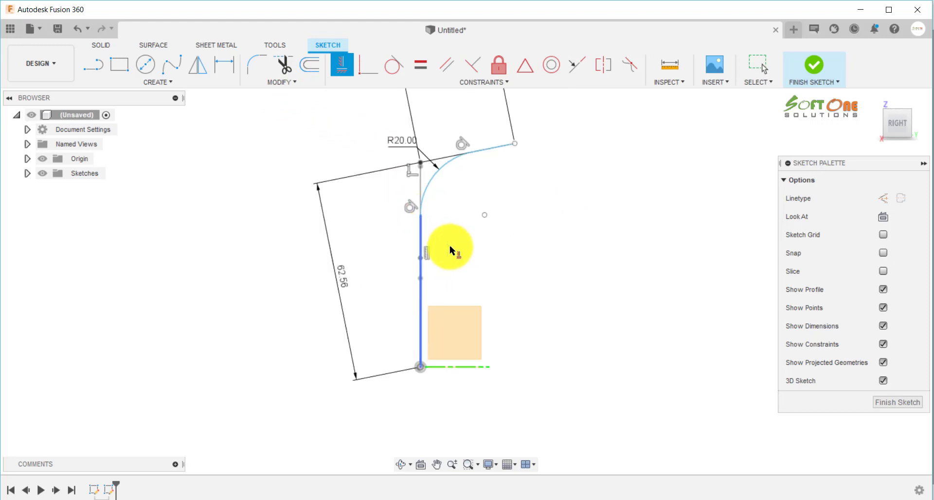
{"action": "left_click", "coordinate": [493, 149]}
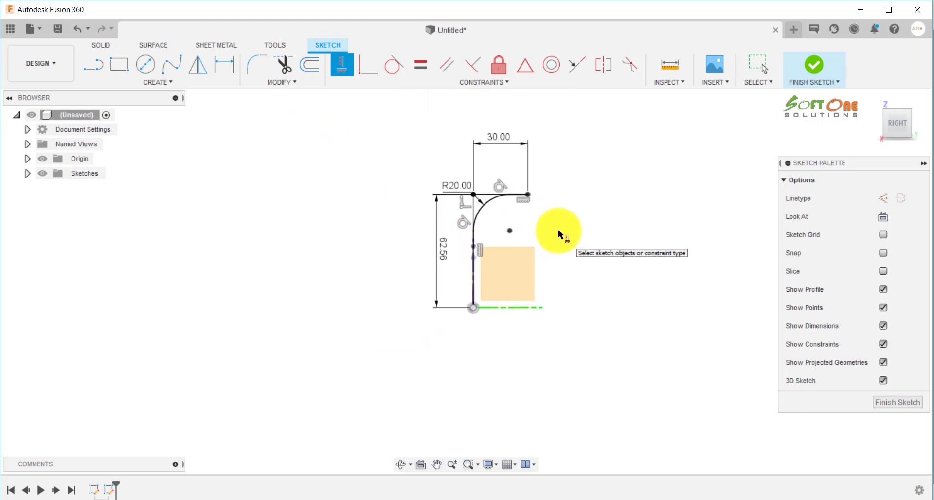
Finish the second path sketch and hide the origin planes in an angled 3D view.
{"action": "middle_click_drag", "start_coordinate": [559, 230], "coordinate": [613, 254], "text": "shift"}
{"action": "left_click", "coordinate": [882, 403]}
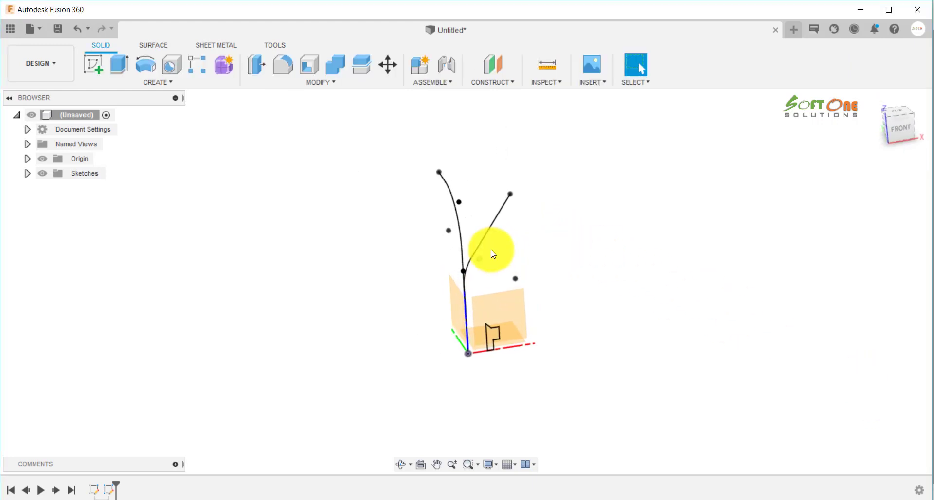
{"action": "left_click", "coordinate": [43, 158]}
{"action": "middle_click_drag", "start_coordinate": [300, 199], "coordinate": [306, 206], "text": "shift"}
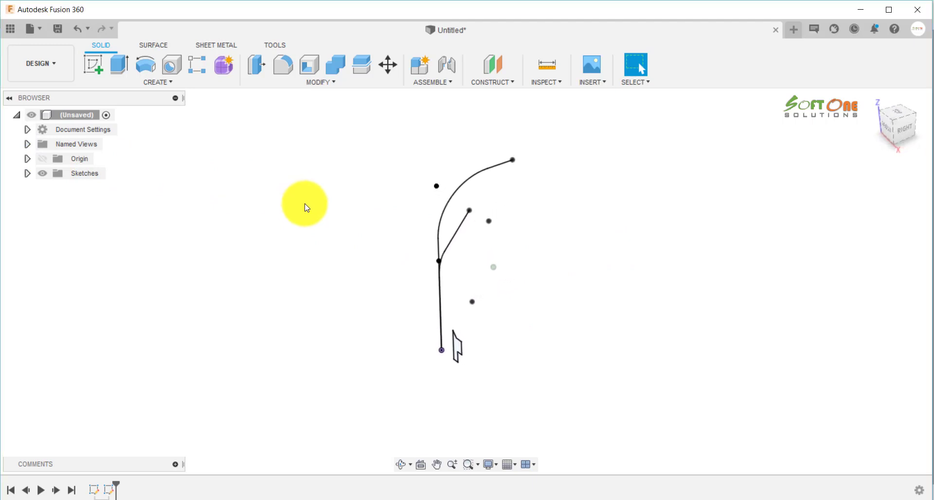
Extrude the slanted path chain as a new surface body on two sides, 40 mm on Side 1 and 10 mm on Side 2.
{"action": "left_click", "coordinate": [155, 48]}
{"action": "left_click", "coordinate": [146, 64]}
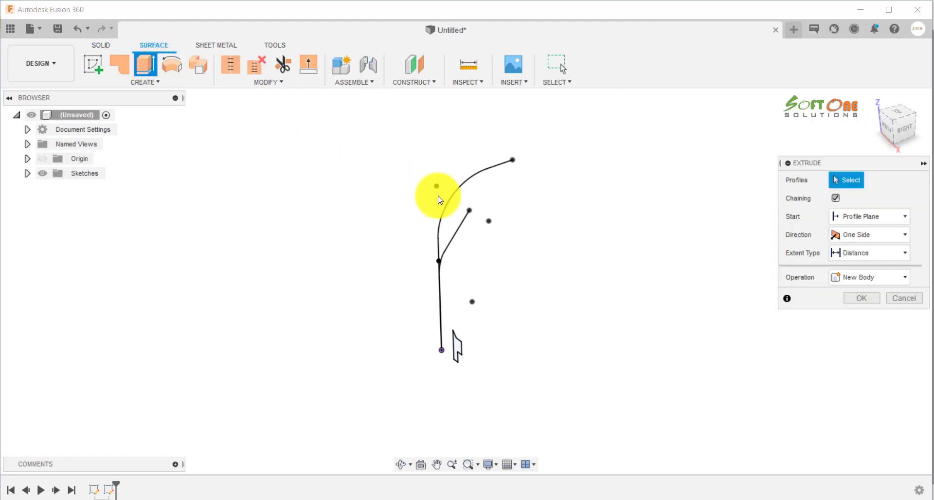
{"action": "left_click", "coordinate": [466, 221]}
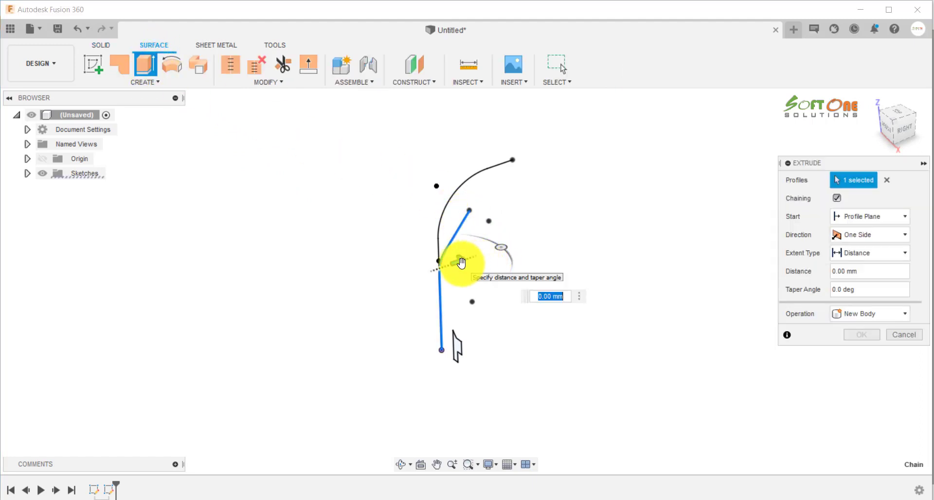
{"action": "left_click_drag", "start_coordinate": [461, 262], "coordinate": [571, 252]}
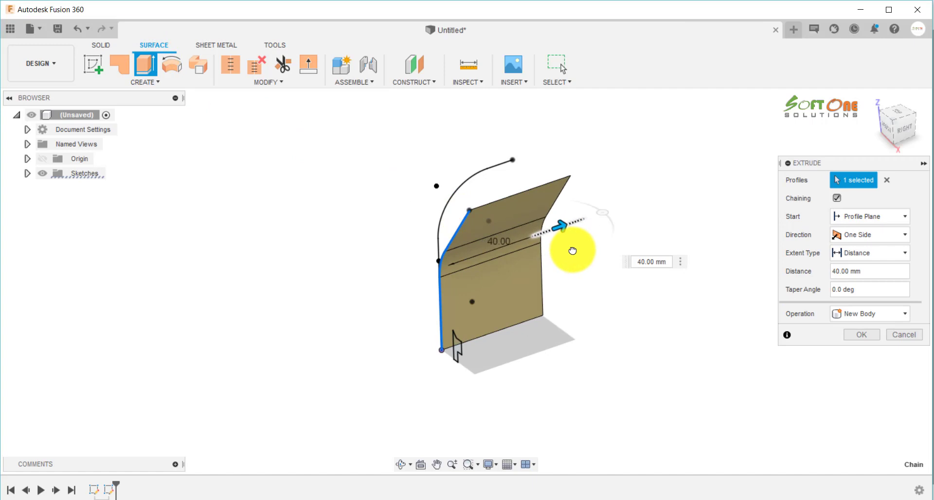
{"action": "left_click", "coordinate": [860, 237]}
{"action": "left_click", "coordinate": [857, 267]}
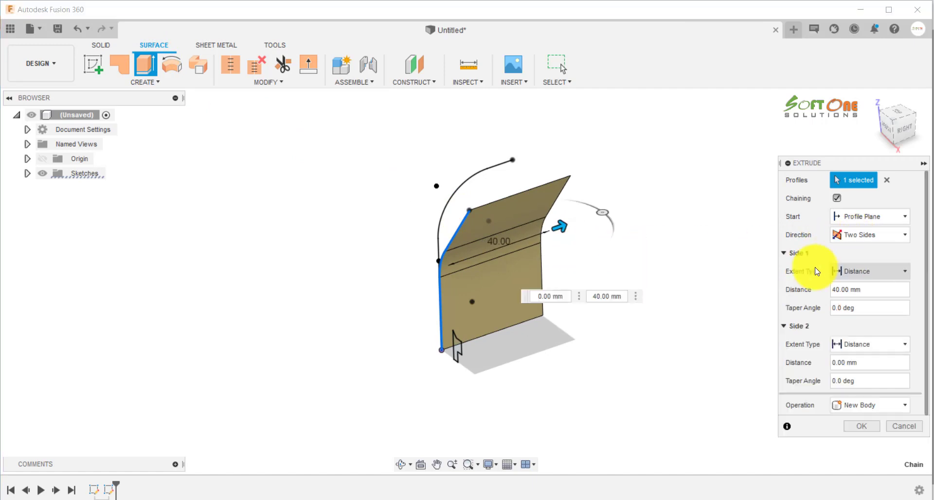
{"action": "left_click_drag", "start_coordinate": [436, 271], "coordinate": [408, 282]}
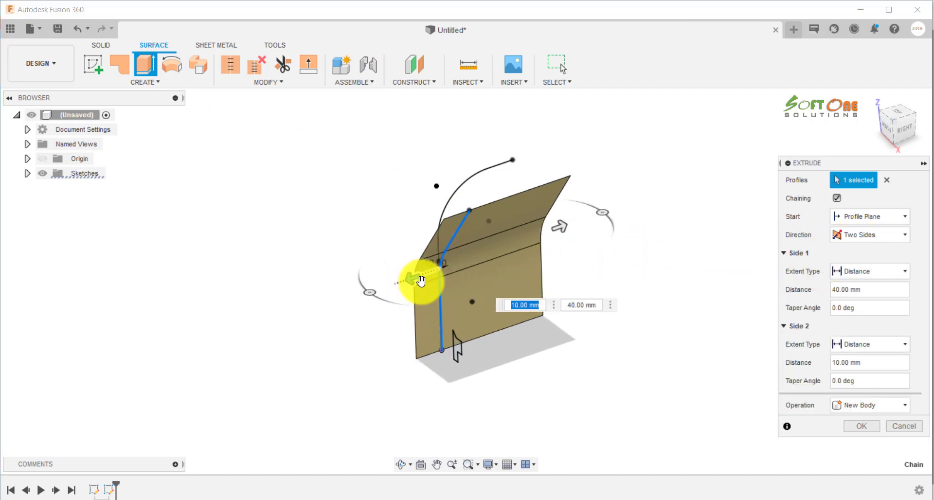
{"action": "left_click", "coordinate": [860, 426]}
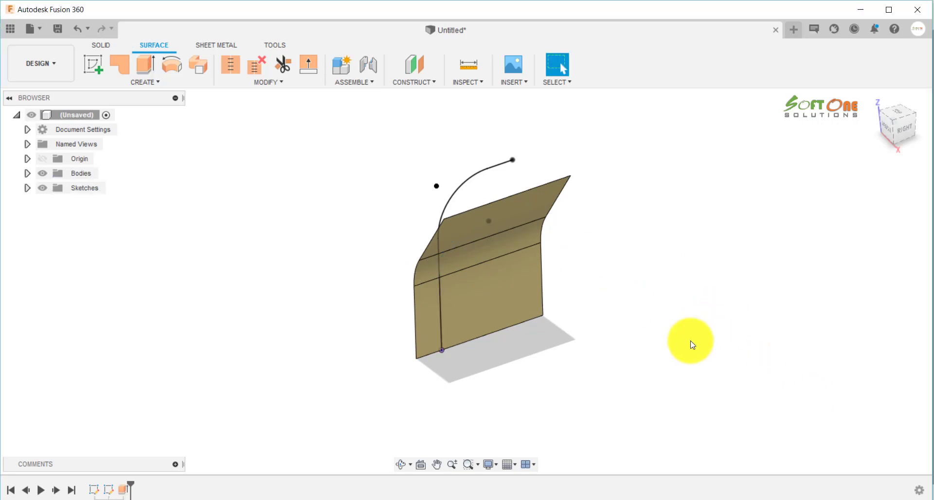
Extrude the path with the 20 mm bend 35 mm to one side as a new surface body crossing the first surface.
{"action": "left_click", "coordinate": [148, 68]}
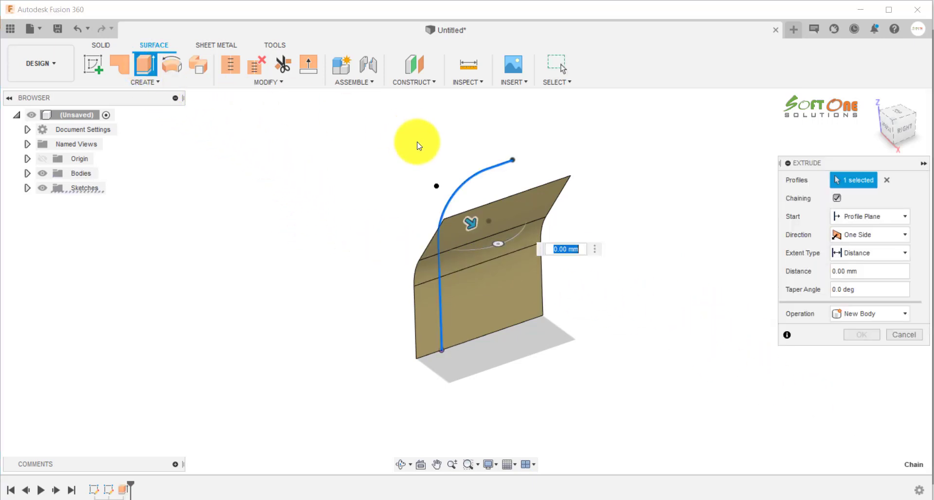
{"action": "middle_click_drag", "start_coordinate": [409, 140], "coordinate": [477, 214], "text": "shift"}
{"action": "left_click_drag", "start_coordinate": [463, 233], "coordinate": [589, 244]}
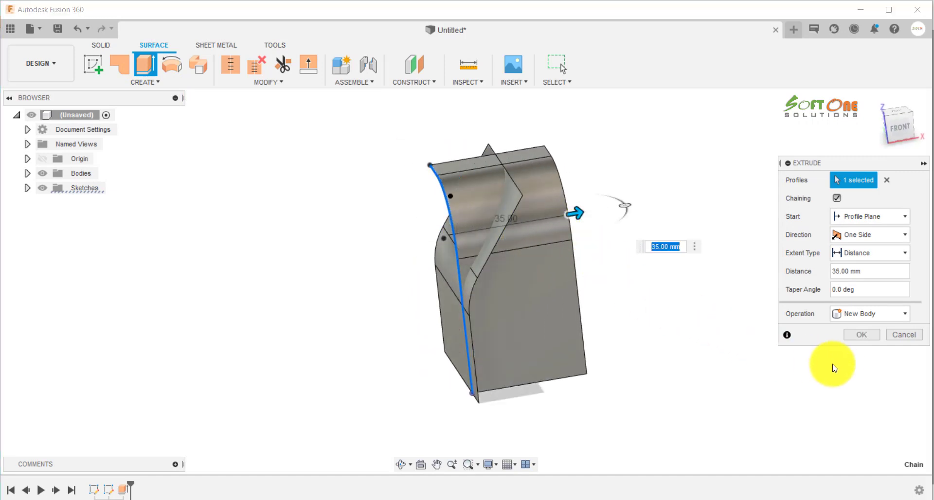
{"action": "left_click", "coordinate": [861, 336]}
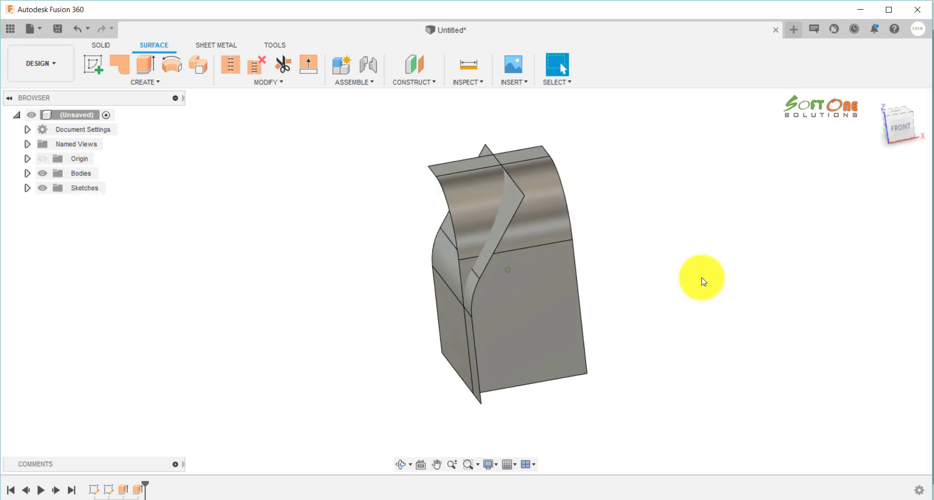
Trim the surface with the 20 mm bend using the slanted surface as trim tool, removing the upper portion on its outer side.
{"action": "middle_click_drag", "start_coordinate": [703, 281], "coordinate": [375, 129], "text": "shift"}
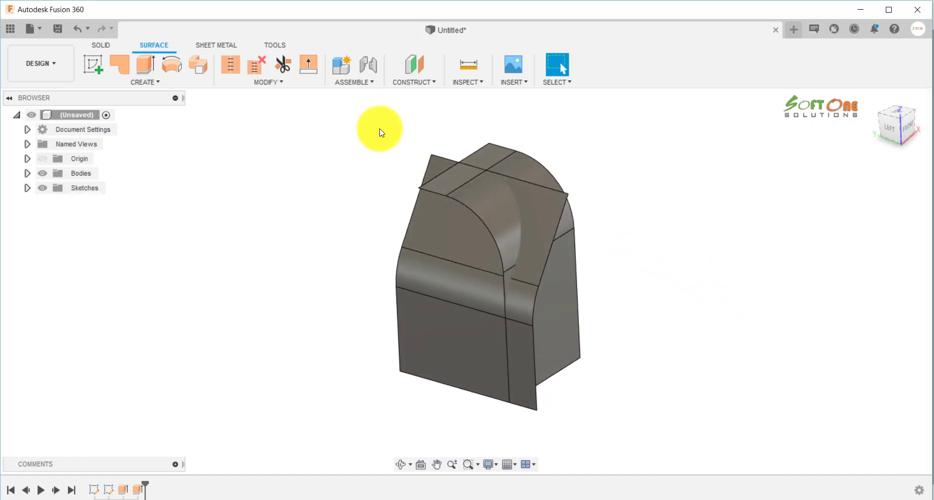
{"action": "left_click", "coordinate": [286, 71]}
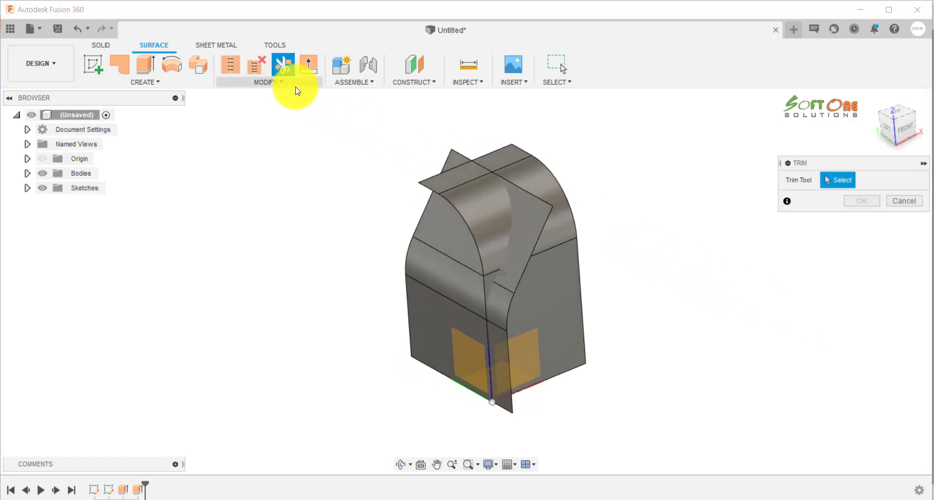
{"action": "left_click", "coordinate": [431, 236]}
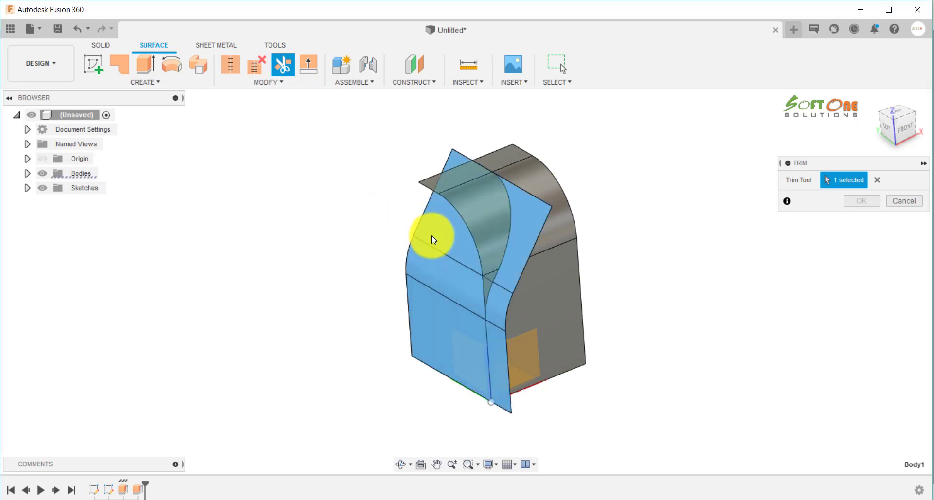
{"action": "left_click", "coordinate": [454, 203]}
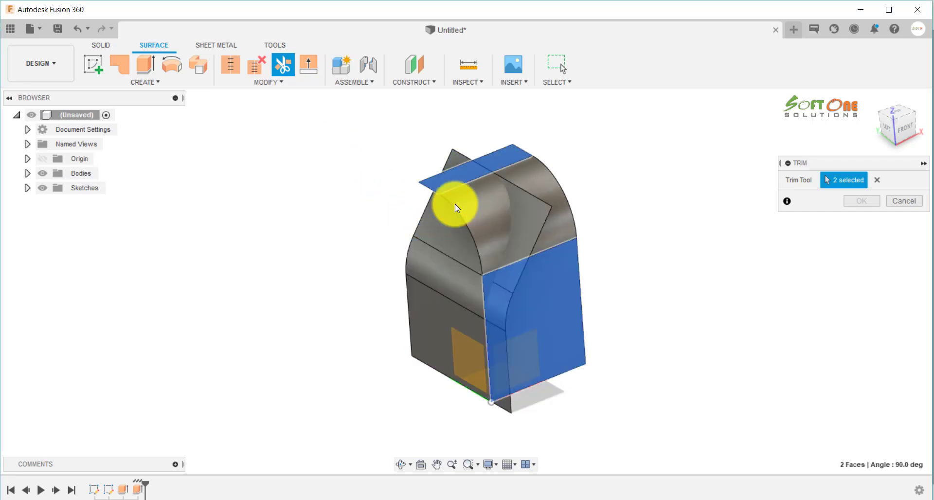
{"action": "left_click", "coordinate": [877, 180]}
{"action": "left_click", "coordinate": [422, 236]}
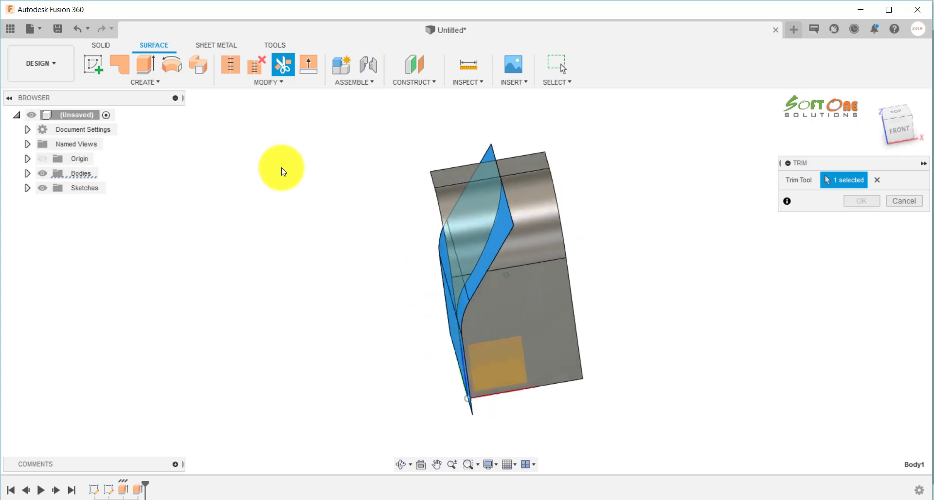
{"action": "middle_click_drag", "start_coordinate": [283, 171], "coordinate": [409, 167], "text": "shift"}
{"action": "left_click", "coordinate": [463, 174]}
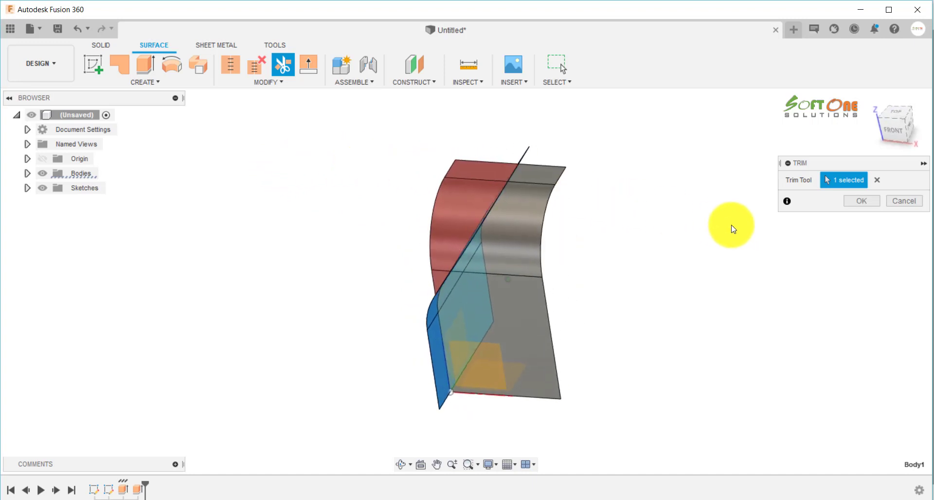
{"action": "middle_click_drag", "start_coordinate": [731, 225], "coordinate": [802, 237], "text": "shift"}
{"action": "left_click", "coordinate": [862, 202]}
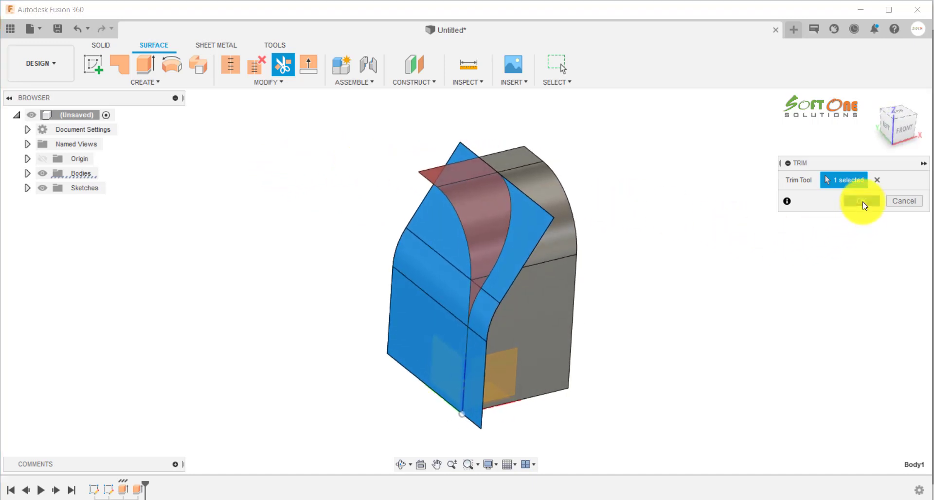
Hide the slanted surface body that served as the trim tool.
{"action": "left_click", "coordinate": [28, 173]}
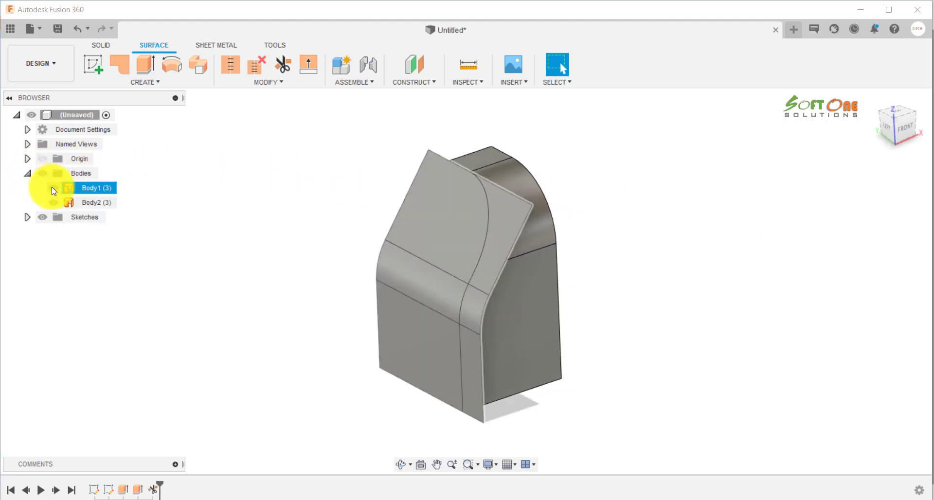
{"action": "left_click", "coordinate": [52, 187]}
{"action": "middle_click_drag", "start_coordinate": [258, 209], "coordinate": [311, 235], "text": "shift"}
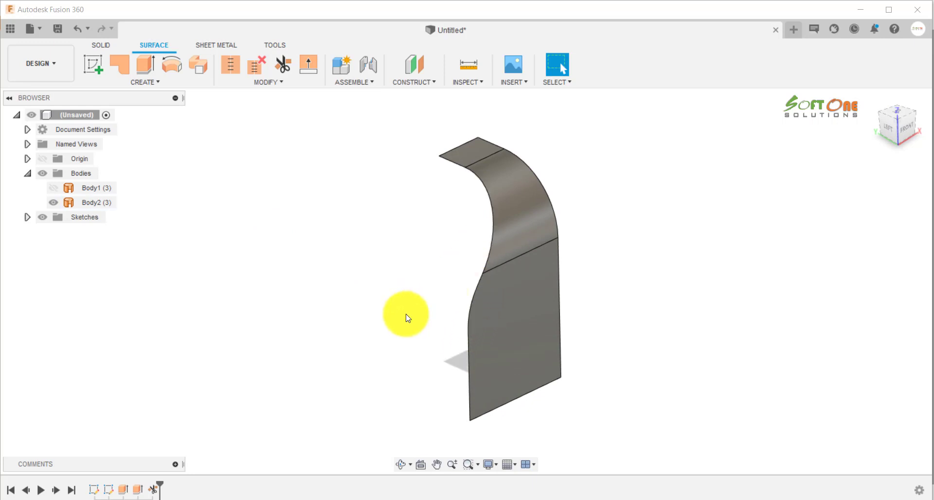
{"action": "middle_click_drag", "start_coordinate": [407, 316], "coordinate": [379, 307], "text": "shift"}
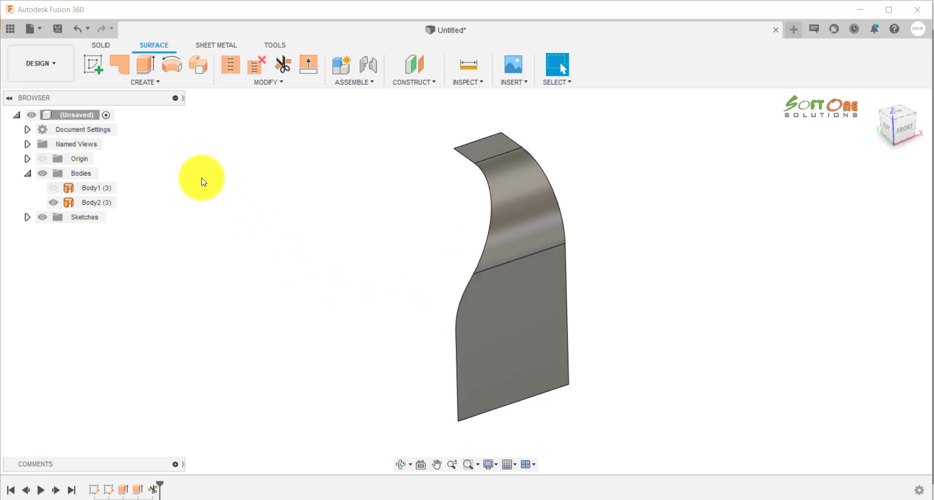
Start a solid pipe and select every segment of the trimmed surface's curved edge, from the base to the upper end, as its path.
{"action": "left_click", "coordinate": [101, 46]}
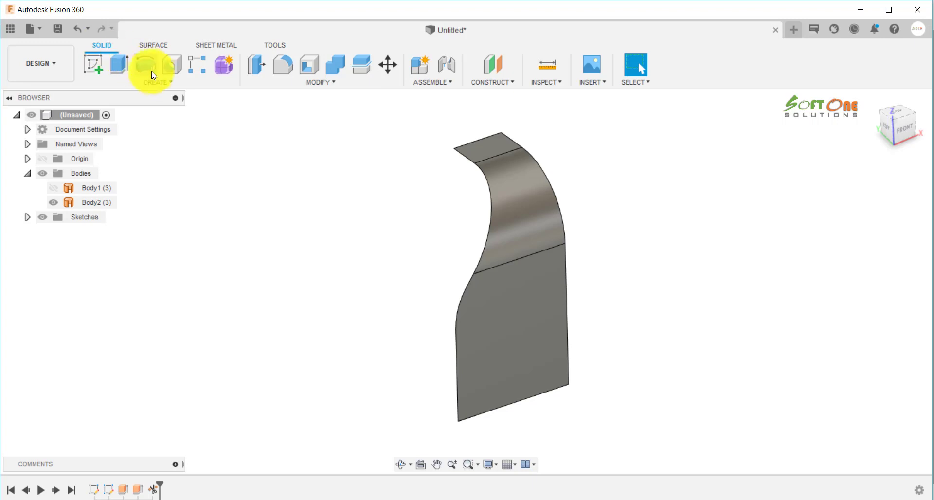
{"action": "left_click", "coordinate": [163, 83]}
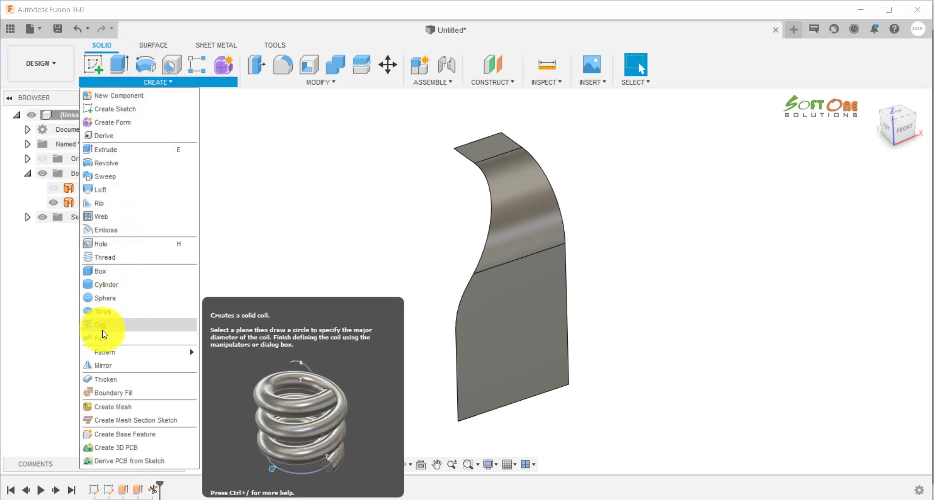
{"action": "left_click", "coordinate": [103, 338]}
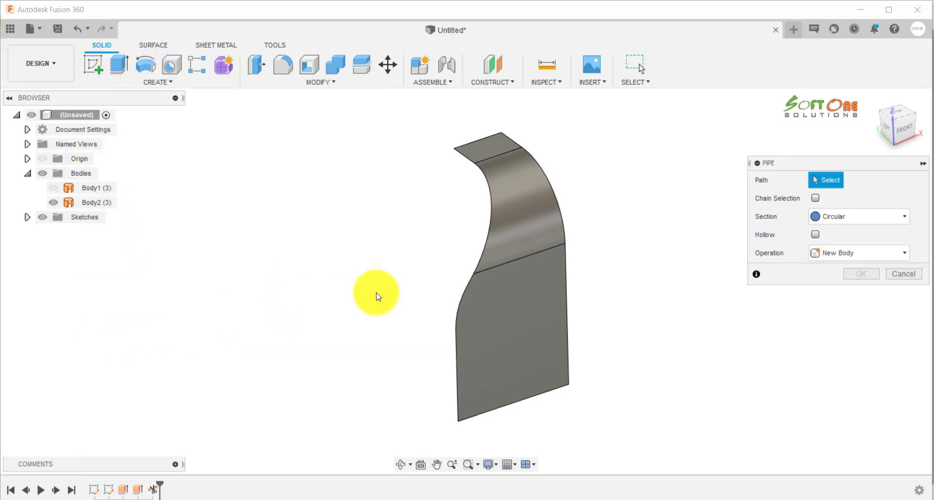
{"action": "left_click", "coordinate": [455, 360]}
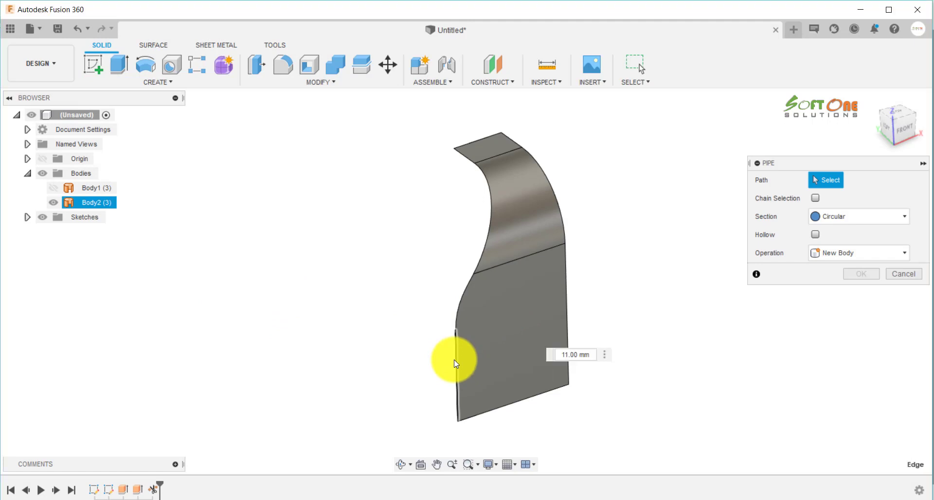
{"action": "left_click", "coordinate": [457, 310]}
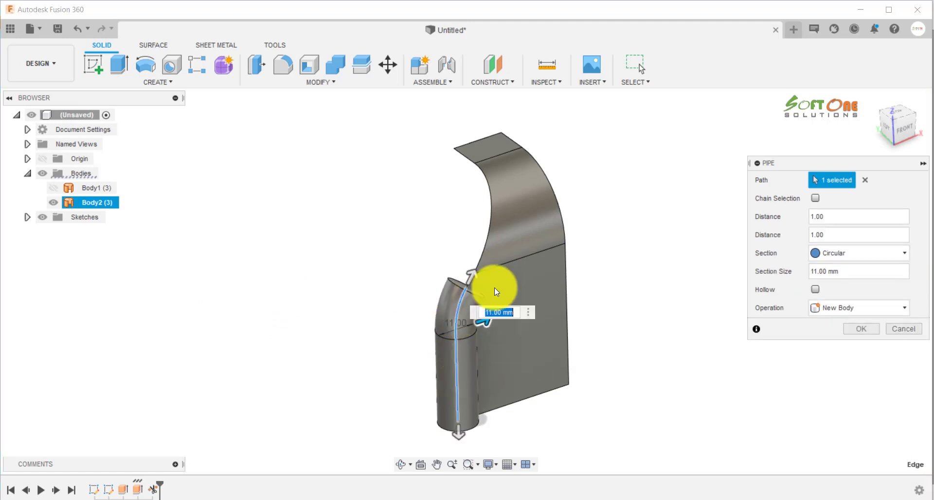
{"action": "scroll", "coordinate": [500, 288], "scroll_direction": "up", "scroll_amount": 3}
{"action": "scroll", "coordinate": [499, 287], "scroll_direction": "up", "scroll_amount": 2}
{"action": "scroll", "coordinate": [397, 255], "scroll_direction": "up", "scroll_amount": 2}
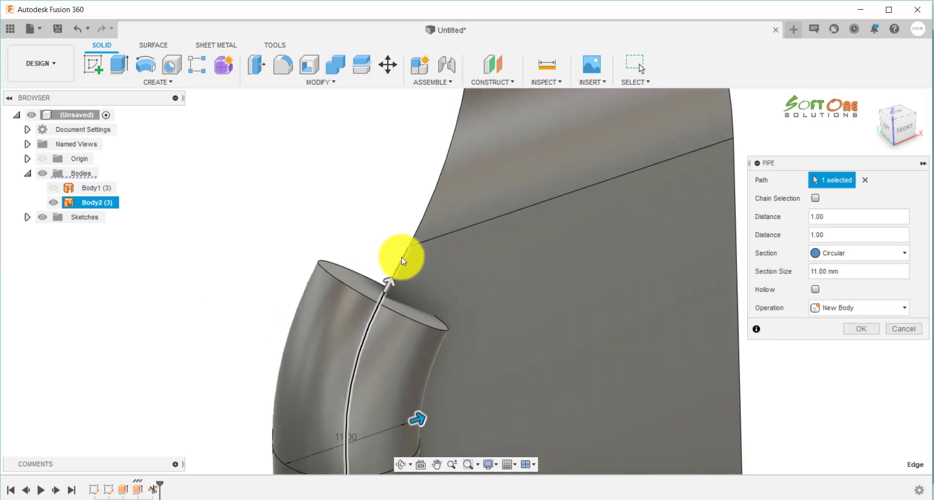
{"action": "left_click", "coordinate": [401, 256]}
{"action": "scroll", "coordinate": [419, 266], "scroll_direction": "down", "scroll_amount": 3}
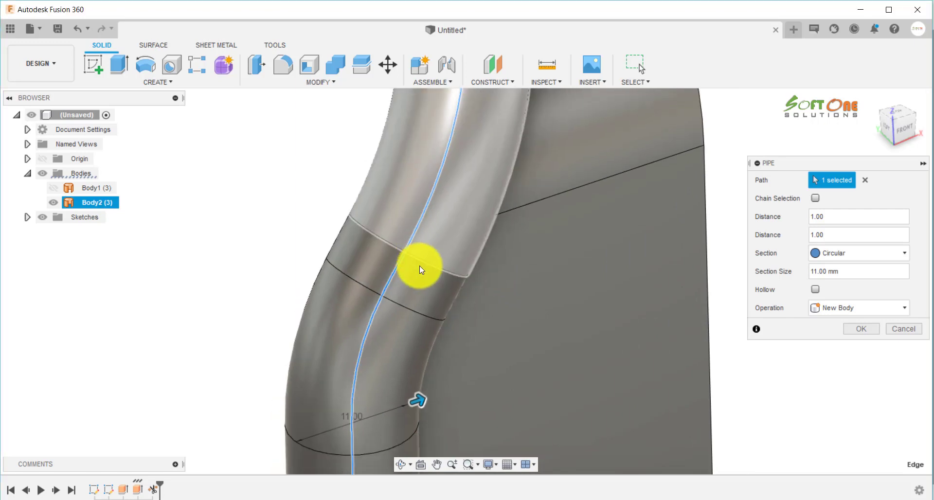
{"action": "scroll", "coordinate": [460, 275], "scroll_direction": "down", "scroll_amount": 3}
{"action": "middle_click_drag", "start_coordinate": [439, 169], "coordinate": [361, 162], "text": "shift"}
{"action": "left_click", "coordinate": [358, 156]}
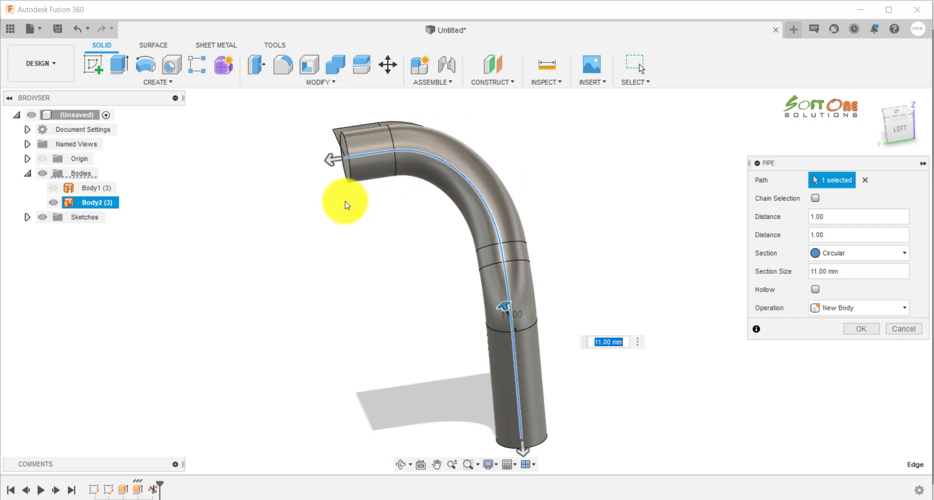
Set the circular pipe's section size to 15 mm and create it as a new body.
{"action": "middle_click_drag", "start_coordinate": [354, 222], "coordinate": [378, 237], "text": "shift"}
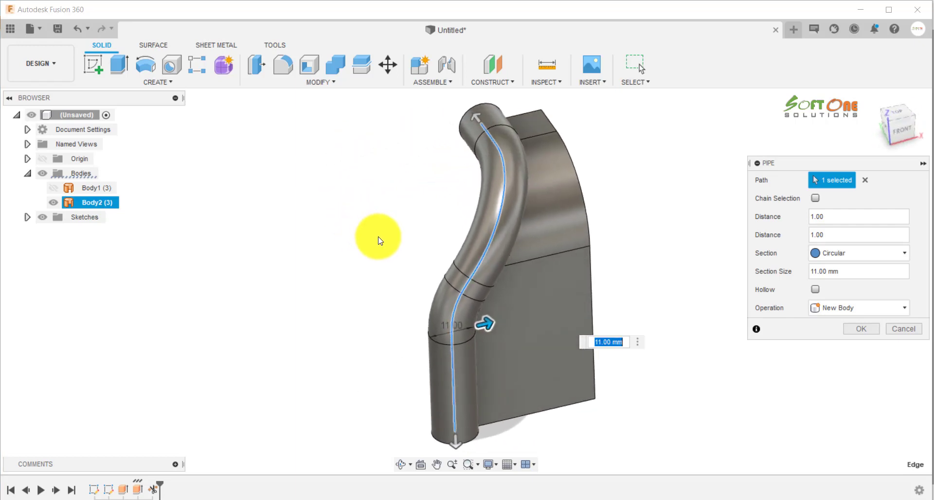
{"action": "key", "text": "Return"}
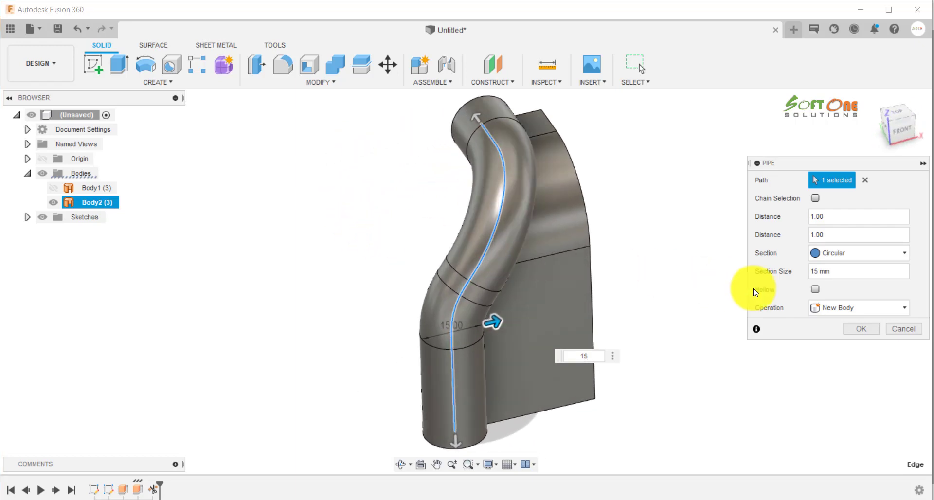
{"action": "left_click", "coordinate": [852, 328]}
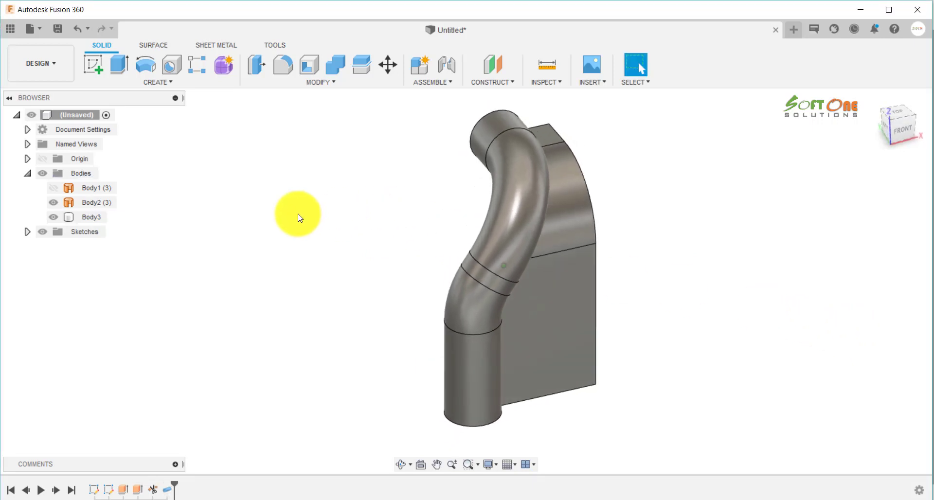
Hide the 15 mm pipe and create a second circular pipe of 11 mm along the same trimmed edge as a new body.
{"action": "left_click", "coordinate": [56, 220]}
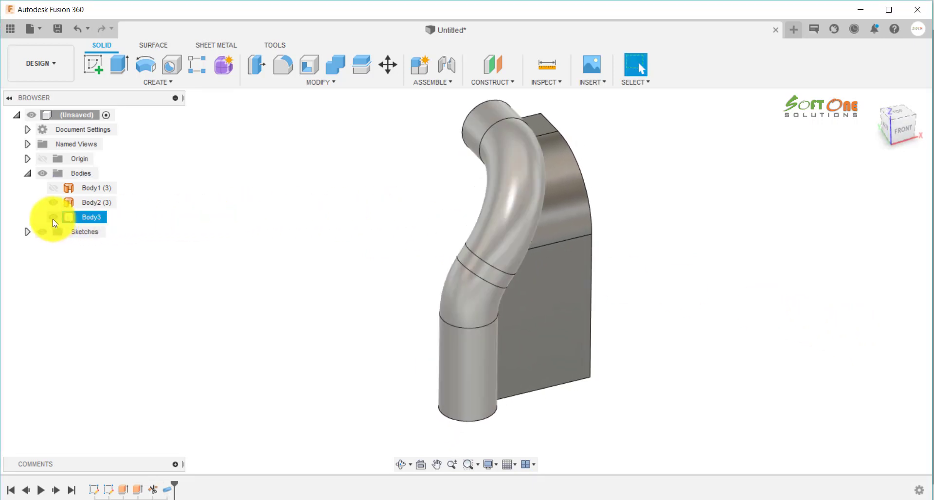
{"action": "left_click", "coordinate": [54, 218]}
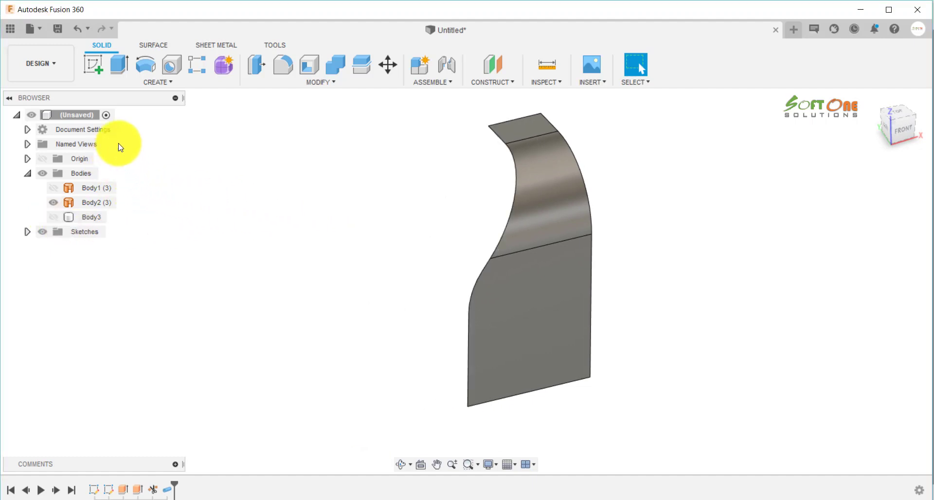
{"action": "left_click", "coordinate": [158, 82]}
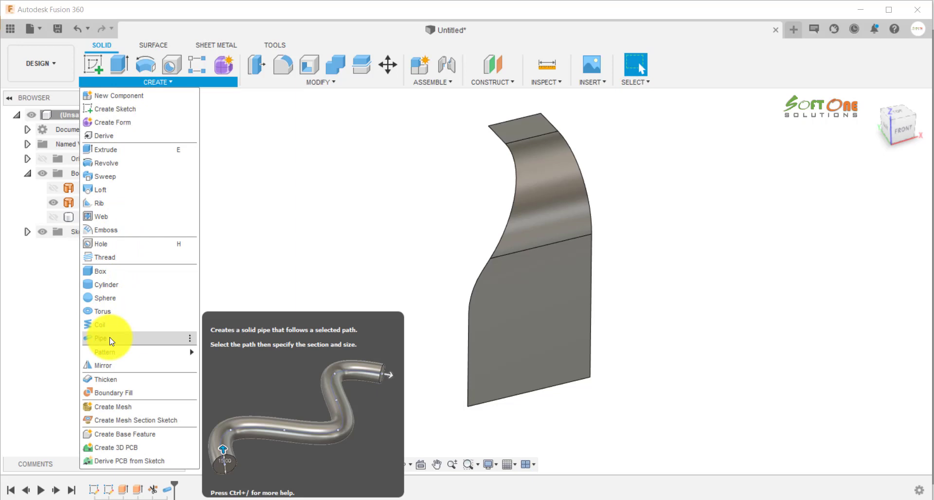
{"action": "left_click", "coordinate": [111, 340]}
{"action": "left_click", "coordinate": [467, 340]}
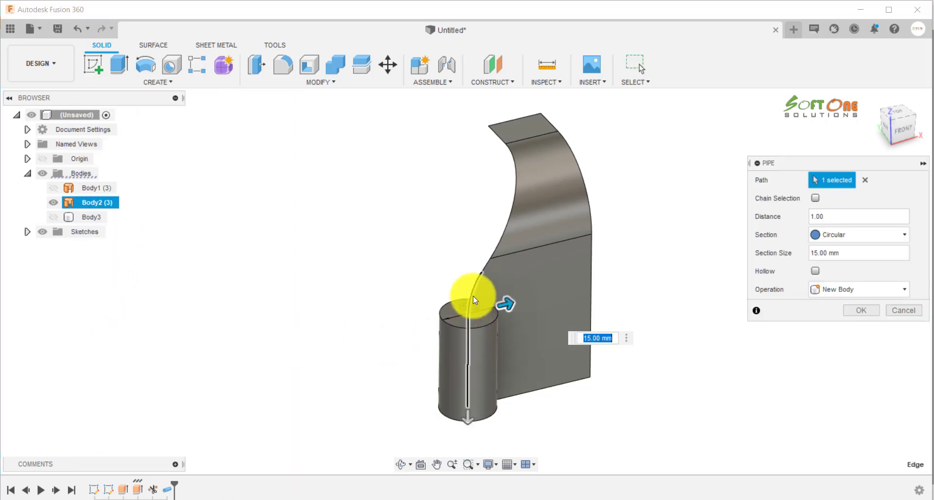
{"action": "left_click", "coordinate": [475, 289]}
{"action": "scroll", "coordinate": [526, 268], "scroll_direction": "up", "scroll_amount": 5}
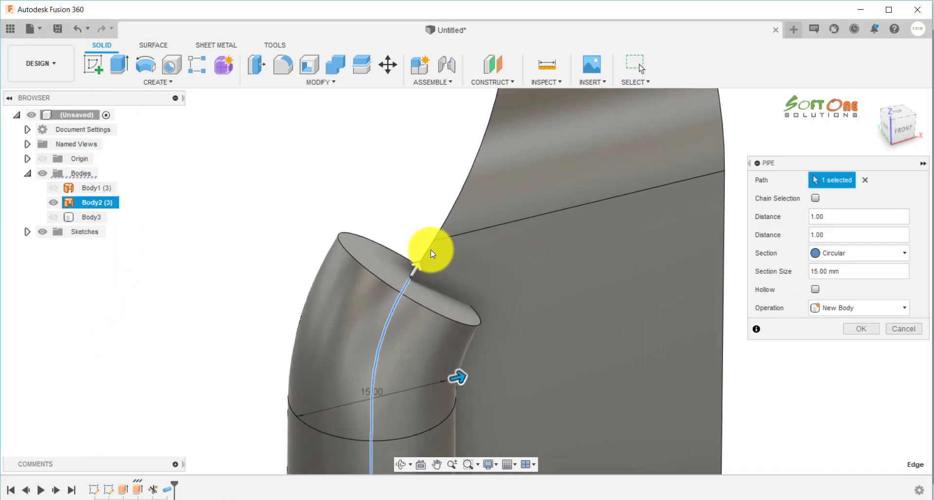
{"action": "left_click", "coordinate": [430, 249]}
{"action": "scroll", "coordinate": [456, 260], "scroll_direction": "down", "scroll_amount": 3}
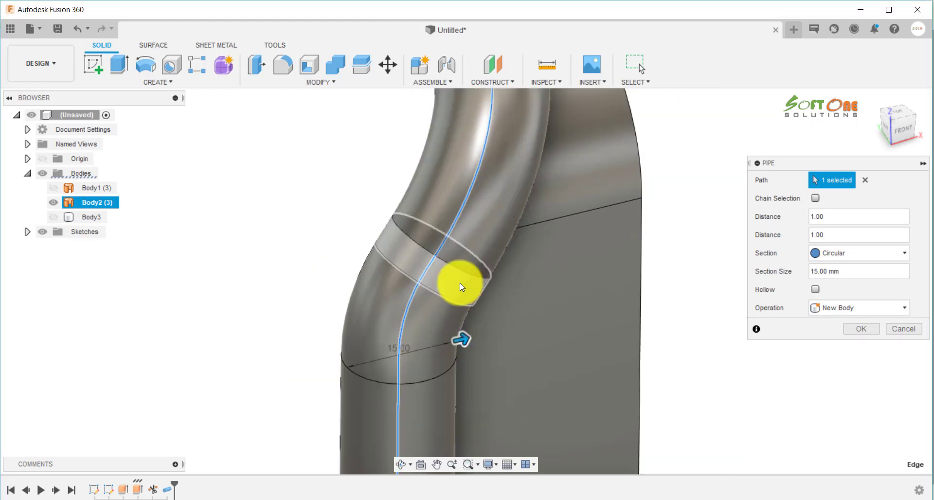
{"action": "scroll", "coordinate": [460, 282], "scroll_direction": "down", "scroll_amount": 3}
{"action": "middle_click_drag", "start_coordinate": [444, 167], "coordinate": [409, 167], "text": "shift"}
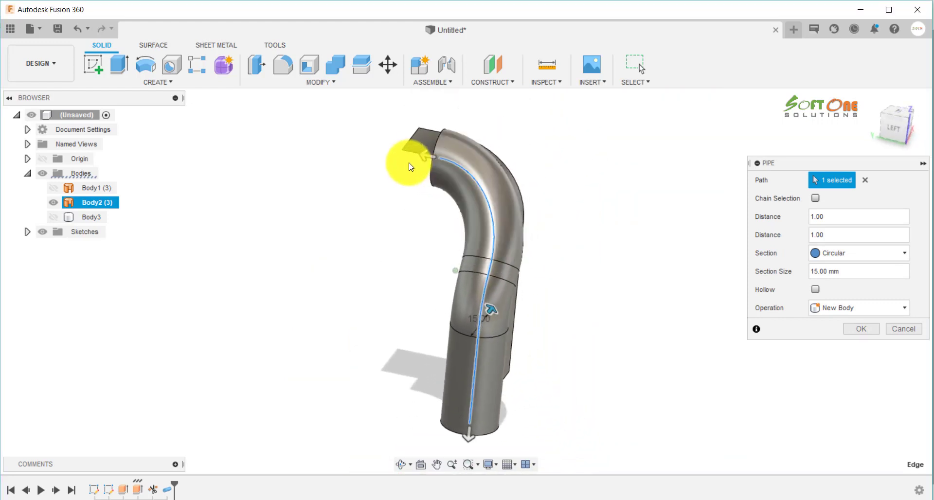
{"action": "left_click", "coordinate": [408, 157]}
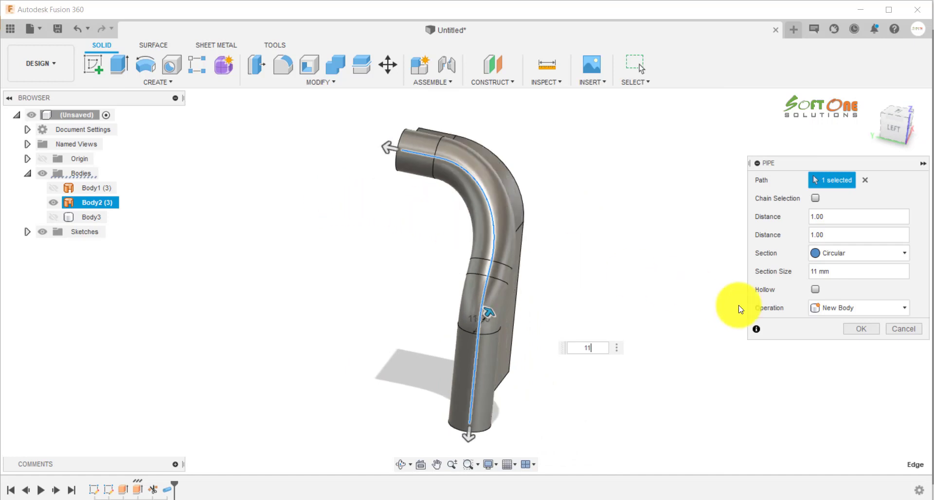
{"action": "left_click", "coordinate": [857, 328]}
Mirror the 11 mm pipe body about the vertical YZ origin plane with the Join operation.
{"action": "middle_click_drag", "start_coordinate": [652, 277], "coordinate": [334, 198], "text": "shift"}
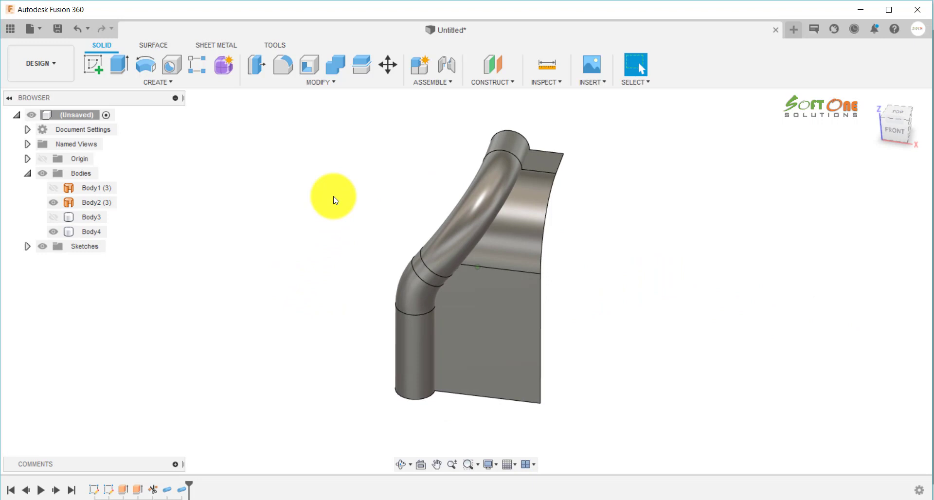
{"action": "left_click", "coordinate": [321, 82]}
{"action": "mouse_move", "coordinate": [169, 85]}
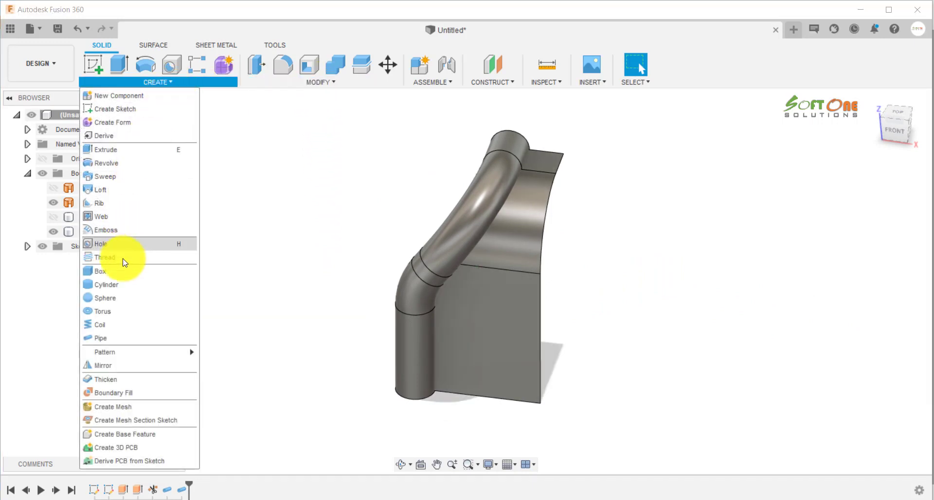
{"action": "left_click", "coordinate": [116, 364]}
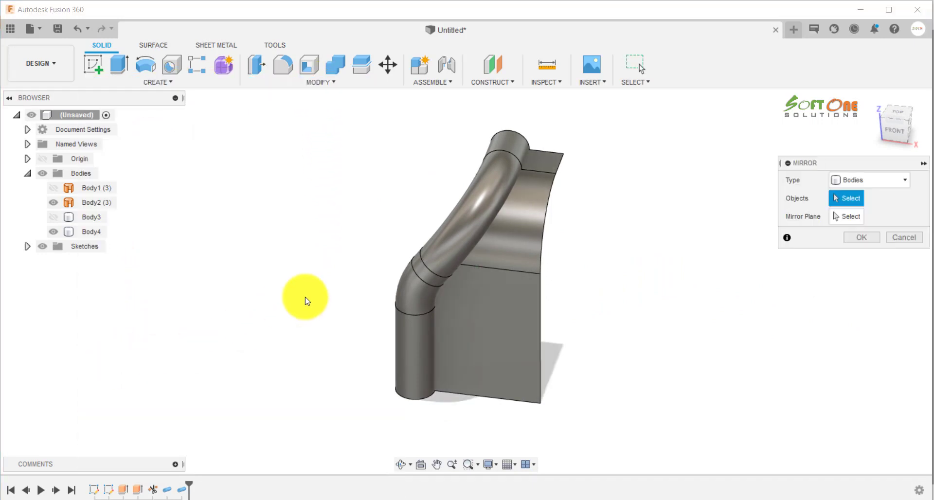
{"action": "middle_click_drag", "start_coordinate": [715, 259], "coordinate": [694, 254], "text": "shift"}
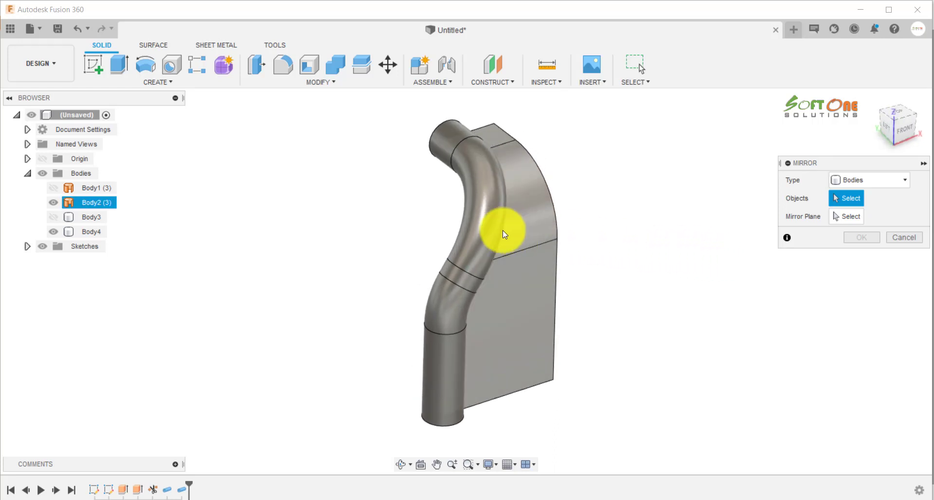
{"action": "left_click", "coordinate": [474, 230]}
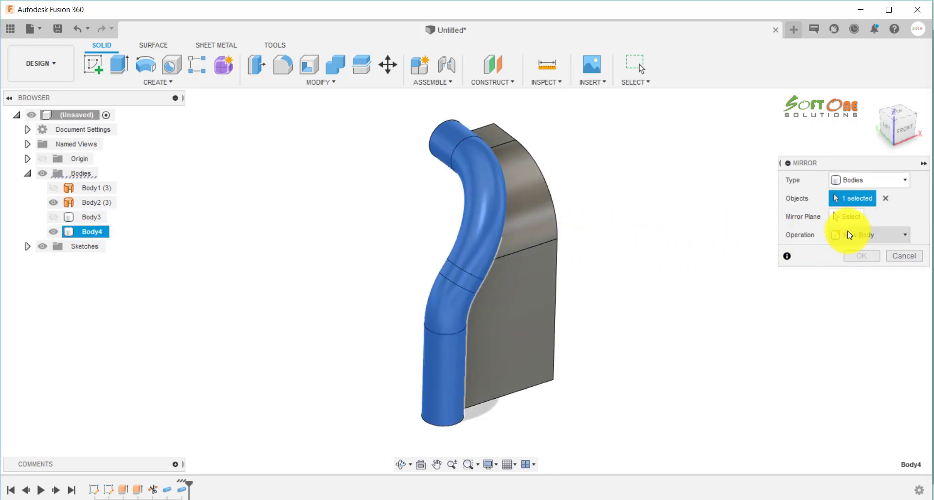
{"action": "left_click", "coordinate": [846, 217]}
{"action": "left_click", "coordinate": [409, 359]}
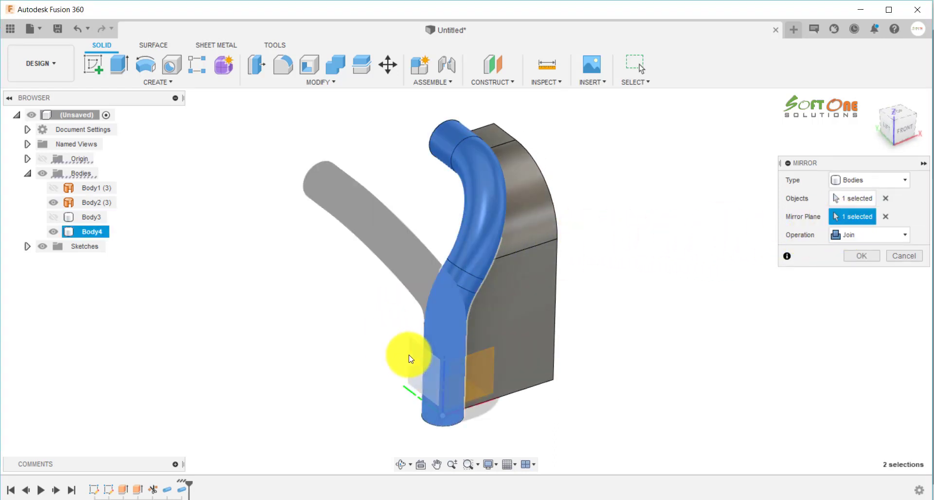
{"action": "left_click", "coordinate": [866, 256]}
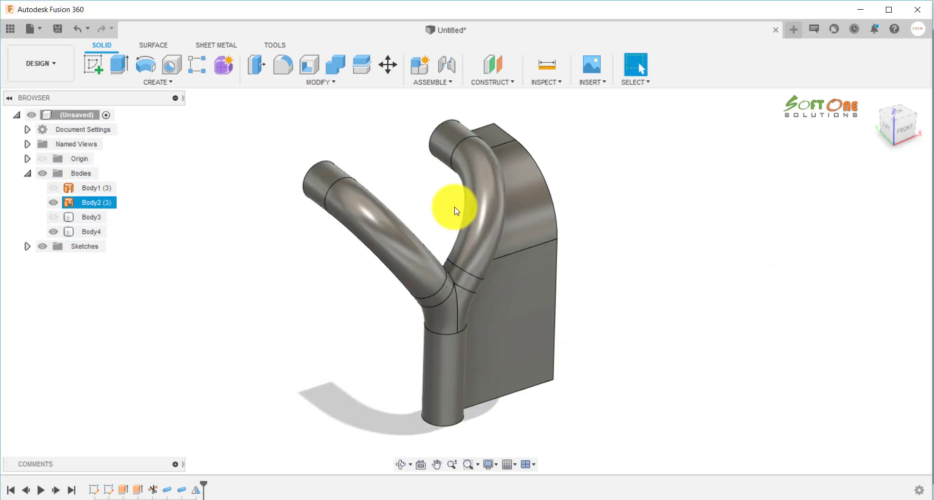
Show the 15 mm pipe in place of the 11 mm one and mirror it about the YZ origin plane with Join.
{"action": "left_click", "coordinate": [53, 231]}
{"action": "left_click", "coordinate": [53, 217]}
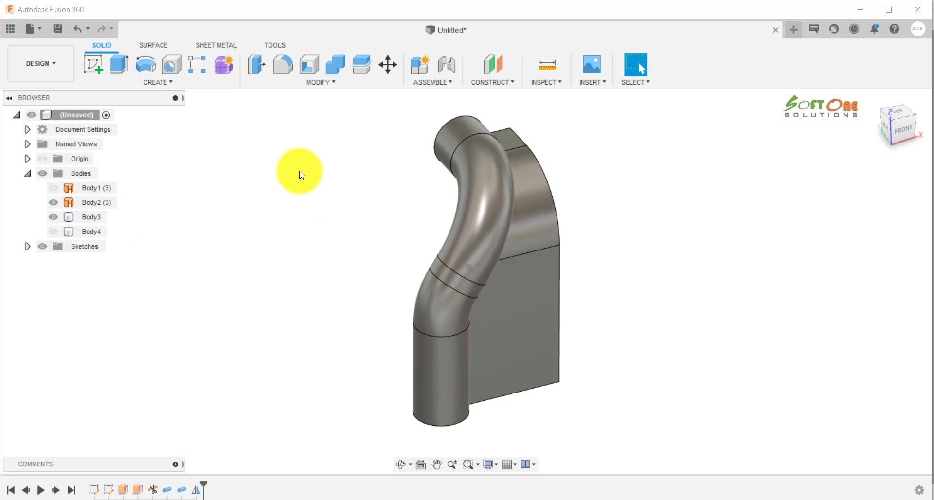
{"action": "right_click", "coordinate": [265, 141]}
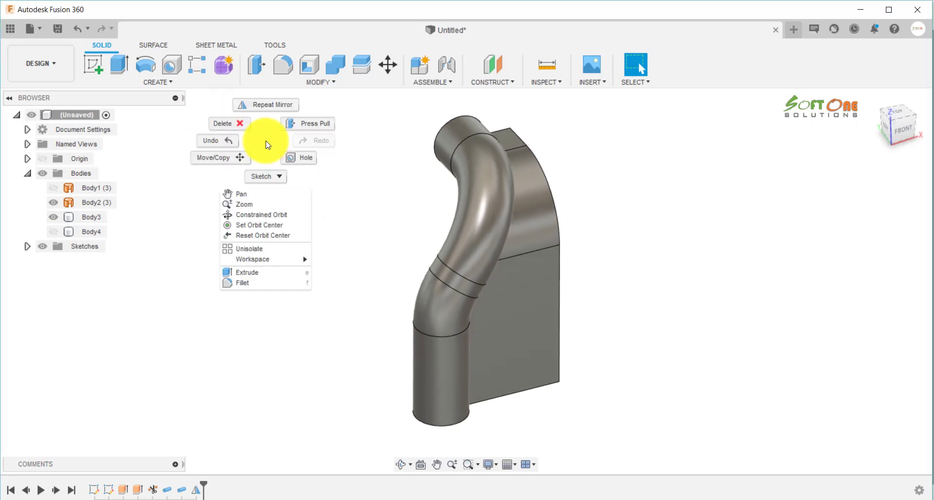
{"action": "left_click", "coordinate": [271, 103]}
{"action": "left_click", "coordinate": [459, 144]}
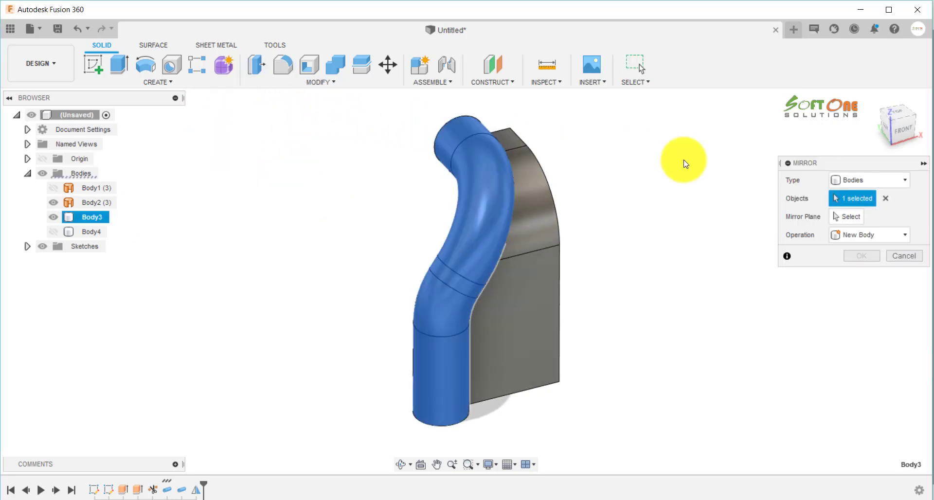
{"action": "middle_click_drag", "start_coordinate": [637, 227], "coordinate": [281, 282], "text": "shift"}
{"action": "left_click", "coordinate": [420, 366]}
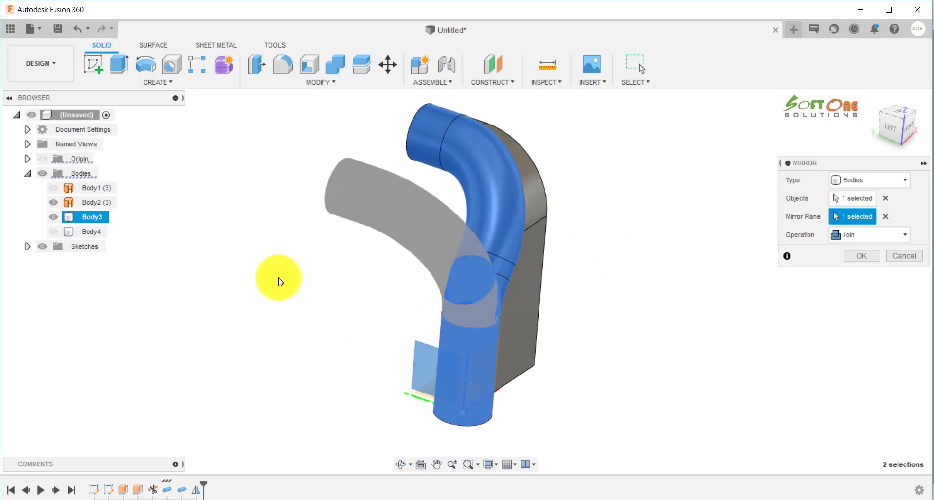
{"action": "left_click", "coordinate": [859, 258]}
Hide the trimmed surface body and show the 11 mm pipe body together with the 15 mm one.
{"action": "middle_click_drag", "start_coordinate": [683, 250], "coordinate": [298, 247], "text": "shift"}
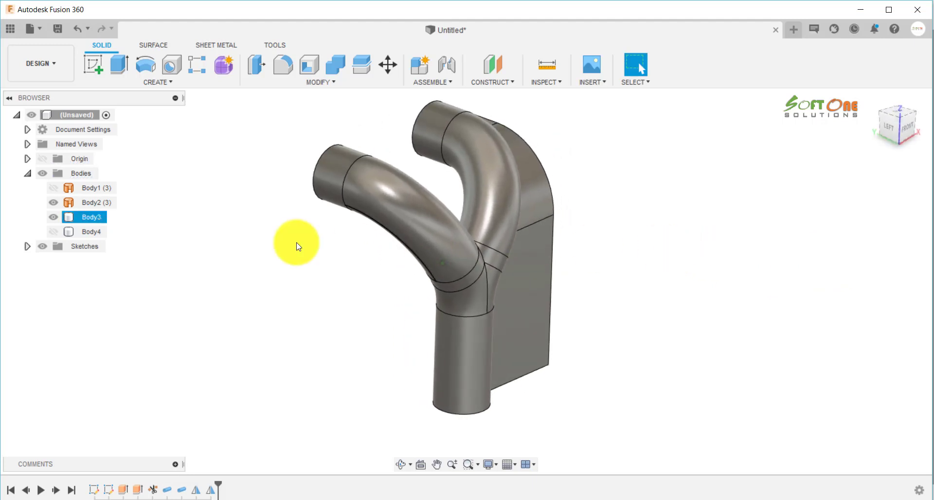
{"action": "left_click", "coordinate": [54, 202]}
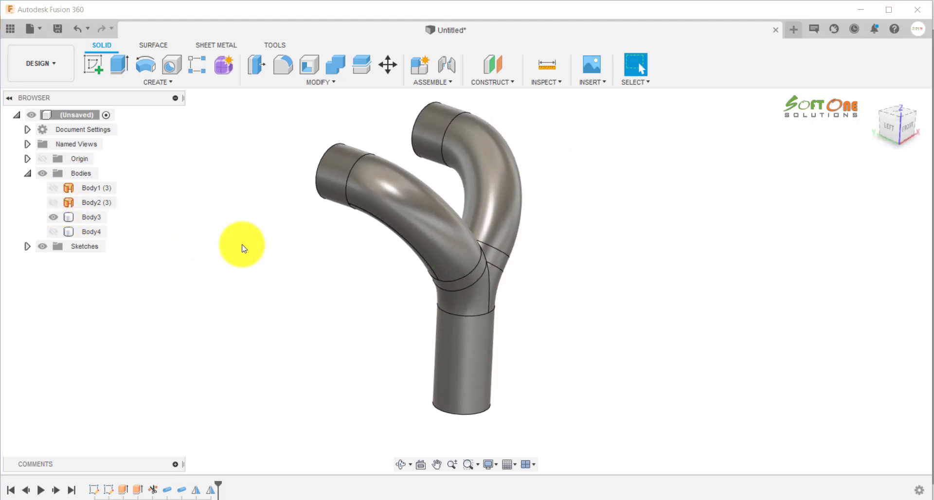
{"action": "left_click", "coordinate": [54, 232]}
{"action": "middle_click_drag", "start_coordinate": [244, 246], "coordinate": [319, 245], "text": "shift"}
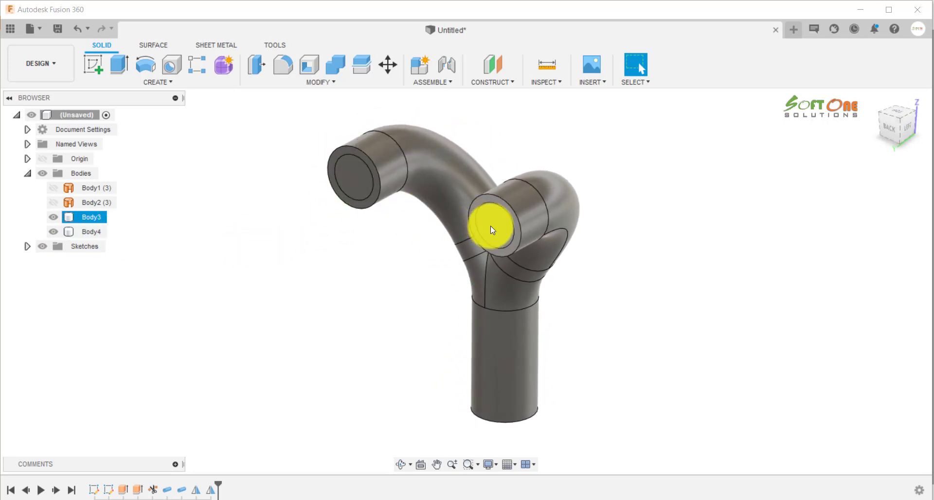
Combine the pipes with the Cut operation, using the 15 mm body as target and the 11 mm body as tool, without keeping the tool.
{"action": "left_click", "coordinate": [336, 65]}
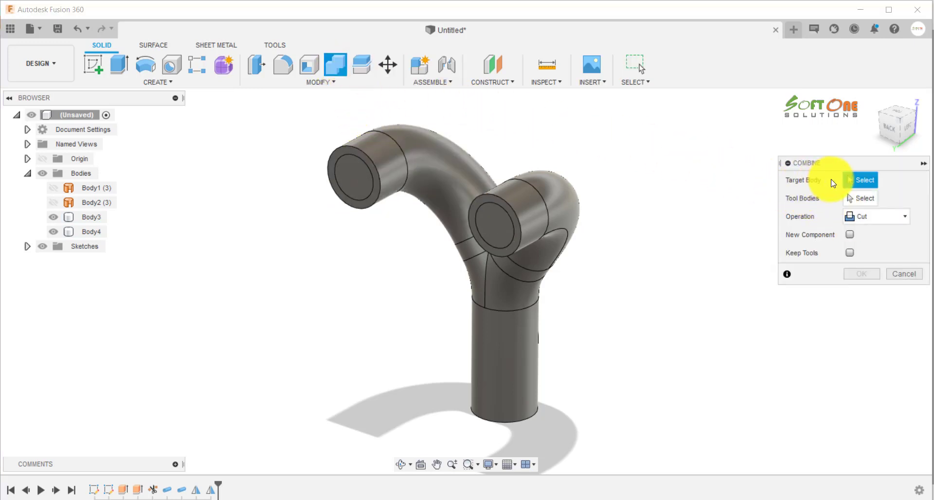
{"action": "left_click", "coordinate": [579, 204]}
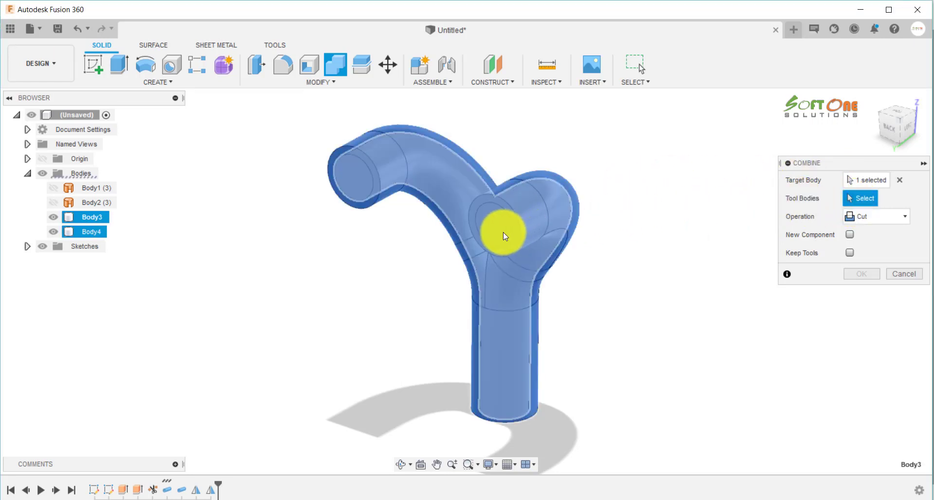
{"action": "left_click", "coordinate": [492, 223]}
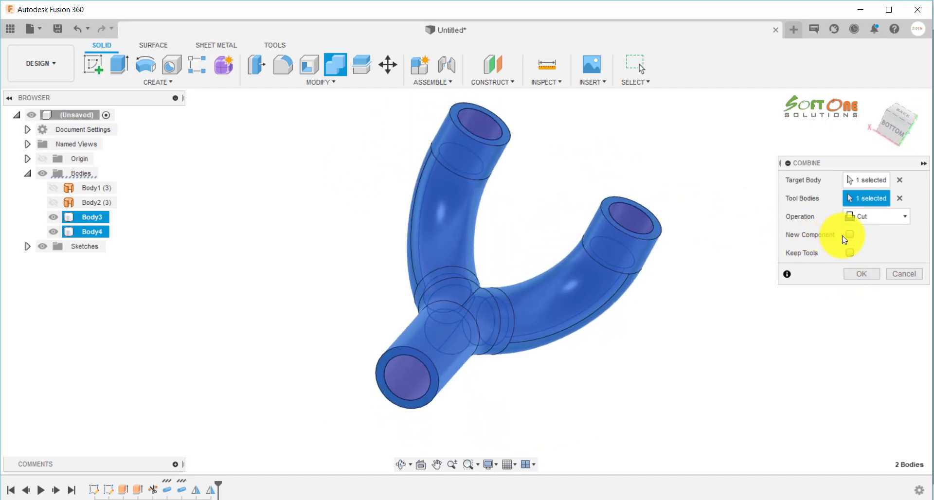
{"action": "left_click", "coordinate": [861, 275]}
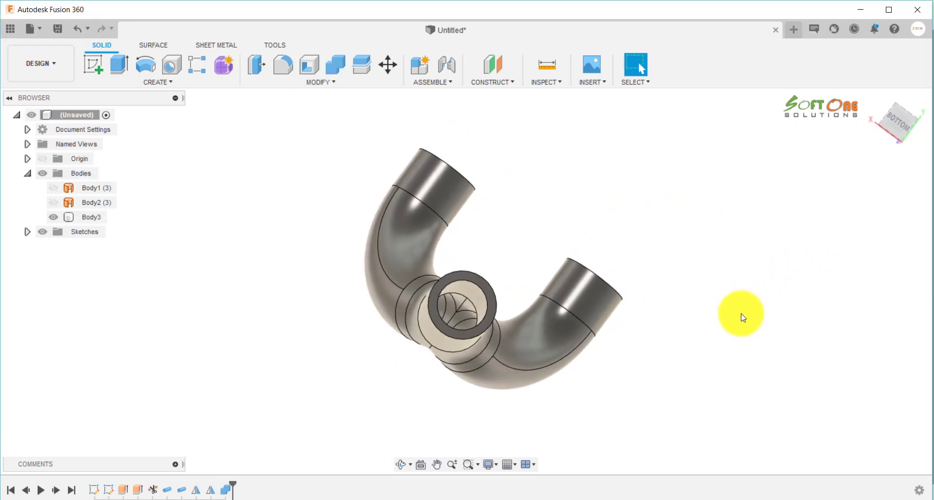
{"action": "middle_click_drag", "start_coordinate": [740, 314], "coordinate": [502, 339], "text": "shift"}
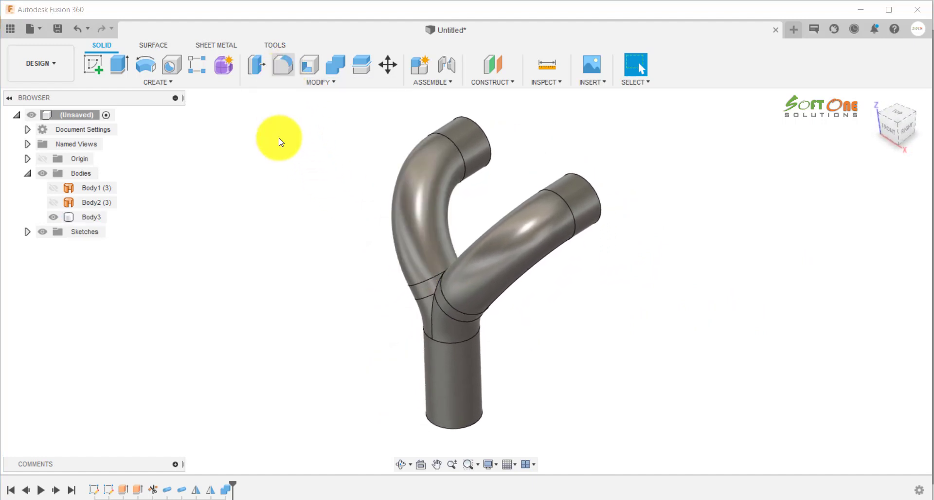
Fillet the outer tangent edge chain at the crotch where the two pipe branches meet.
{"action": "middle_click_drag", "start_coordinate": [323, 256], "coordinate": [448, 284], "text": "shift"}
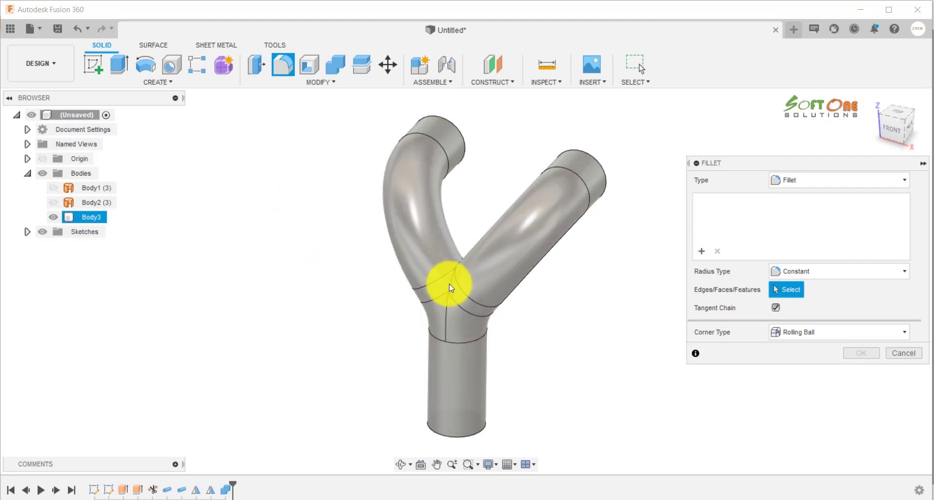
{"action": "left_click", "coordinate": [448, 284]}
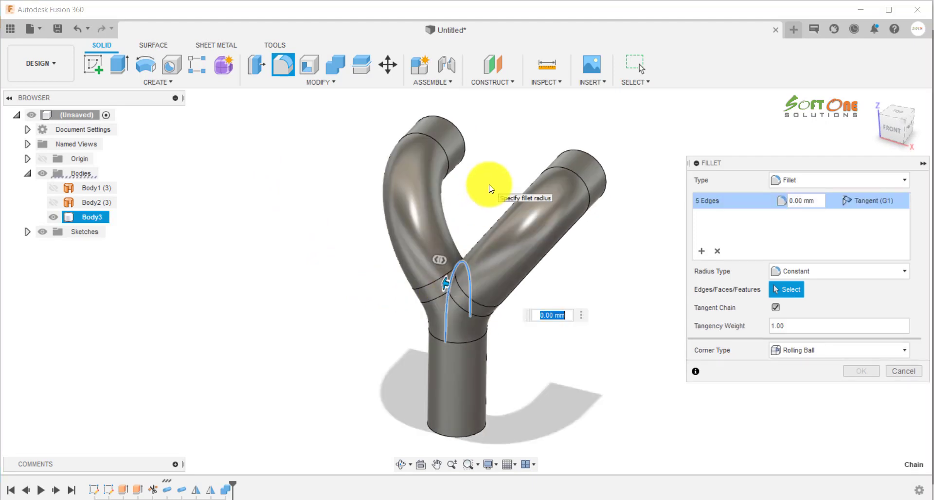
{"action": "left_click", "coordinate": [874, 372]}
Add a 5 mm fillet to the inner edges where the two branch bores meet inside the manifold.
{"action": "middle_click_drag", "start_coordinate": [657, 333], "coordinate": [694, 294], "text": "shift"}
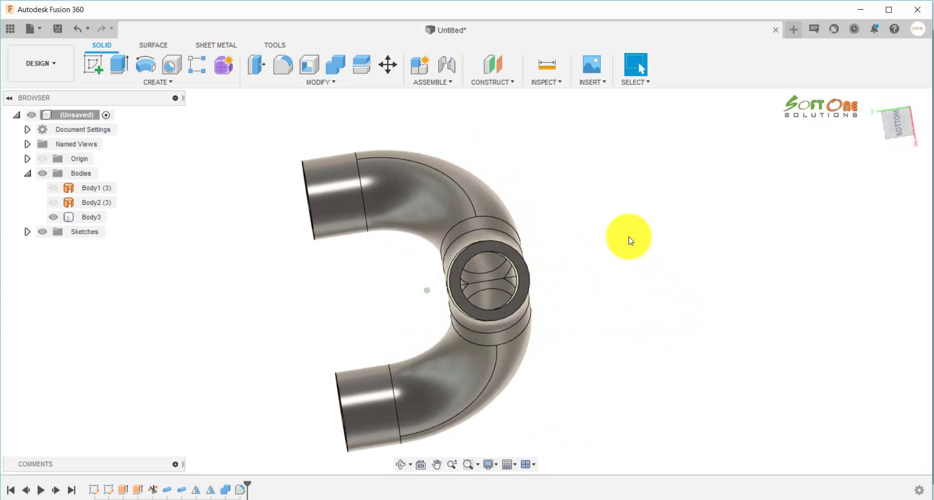
{"action": "right_click", "coordinate": [577, 212]}
{"action": "left_click", "coordinate": [588, 174]}
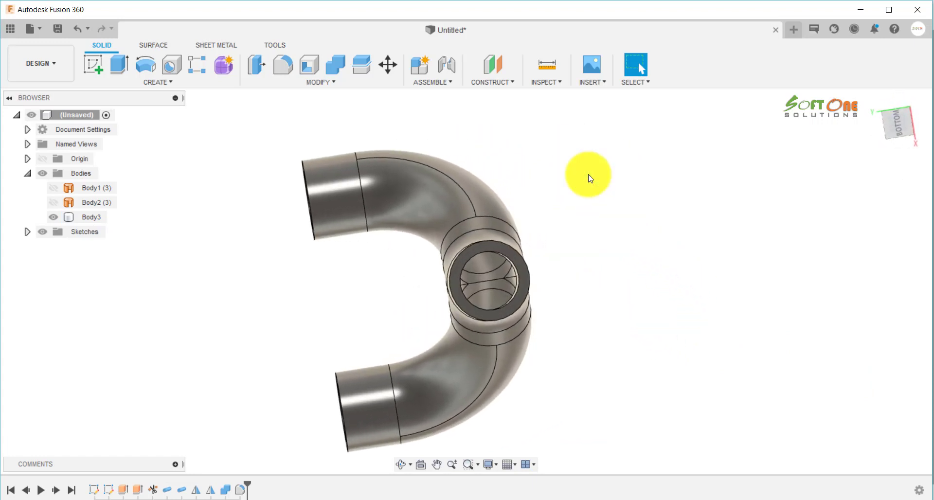
{"action": "left_click", "coordinate": [500, 280]}
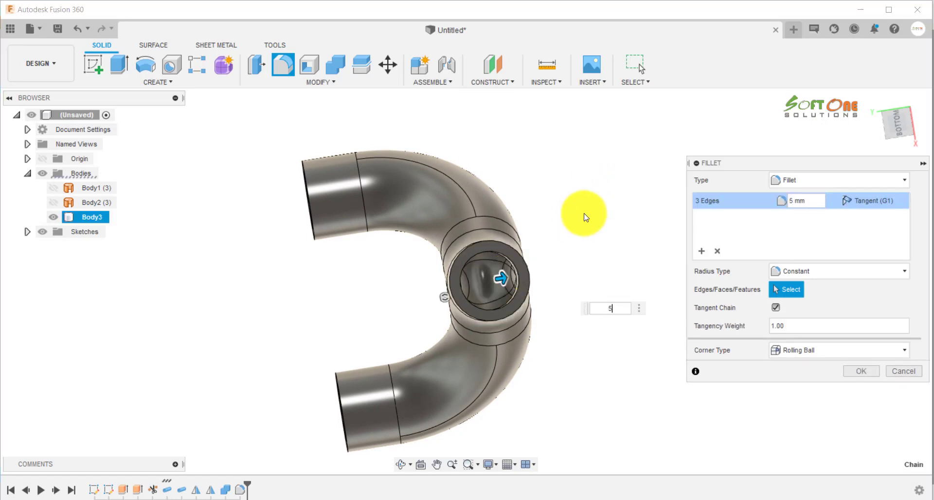
{"action": "left_click", "coordinate": [851, 372]}
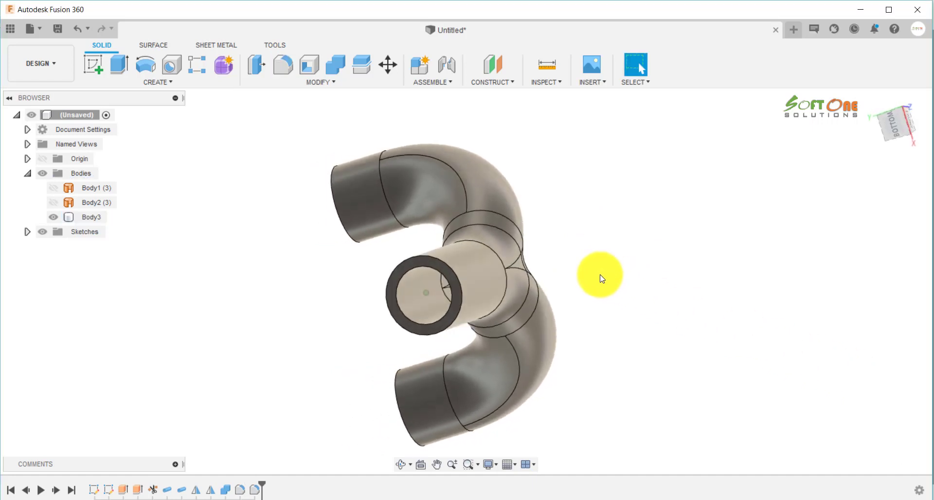
{"action": "middle_click_drag", "start_coordinate": [602, 278], "coordinate": [506, 316], "text": "shift"}
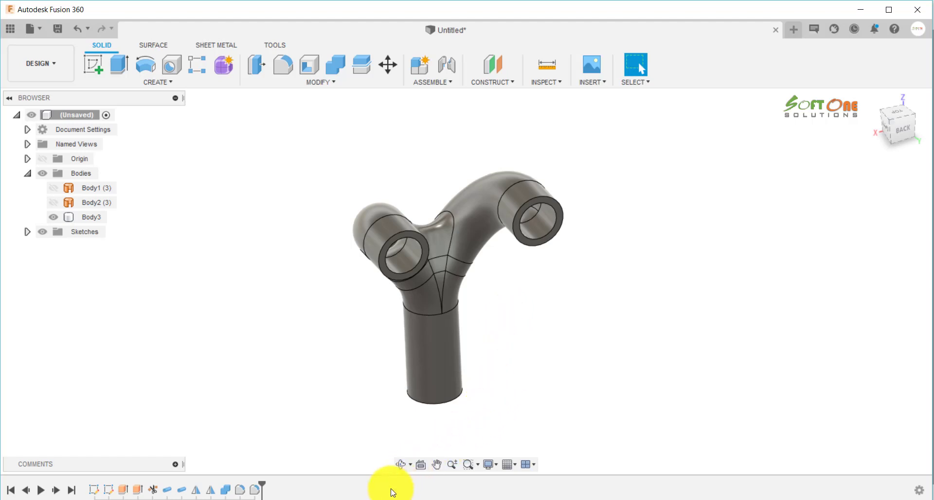
Check the base collar in the reference drawing in Foxit Reader, and show Sketch1 with the collar profile back in Fusion 360.
{"action": "left_click", "coordinate": [373, 499]}
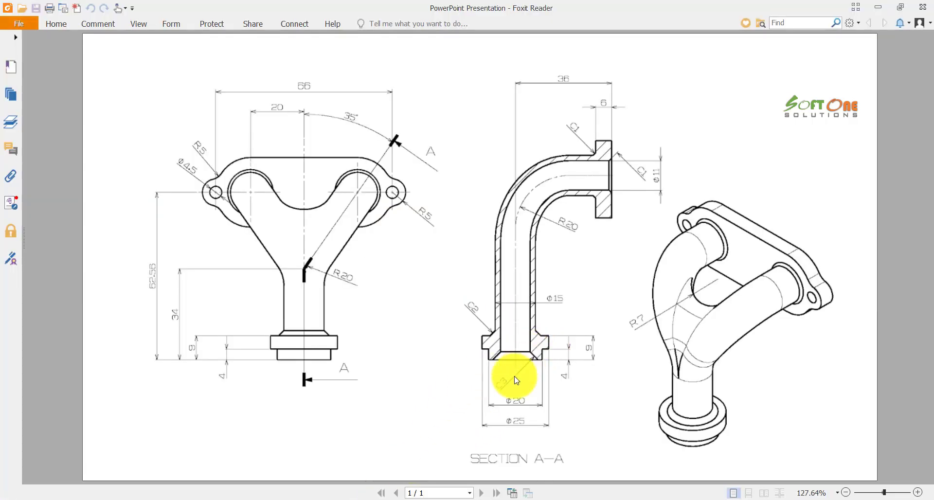
{"action": "left_click", "coordinate": [353, 497]}
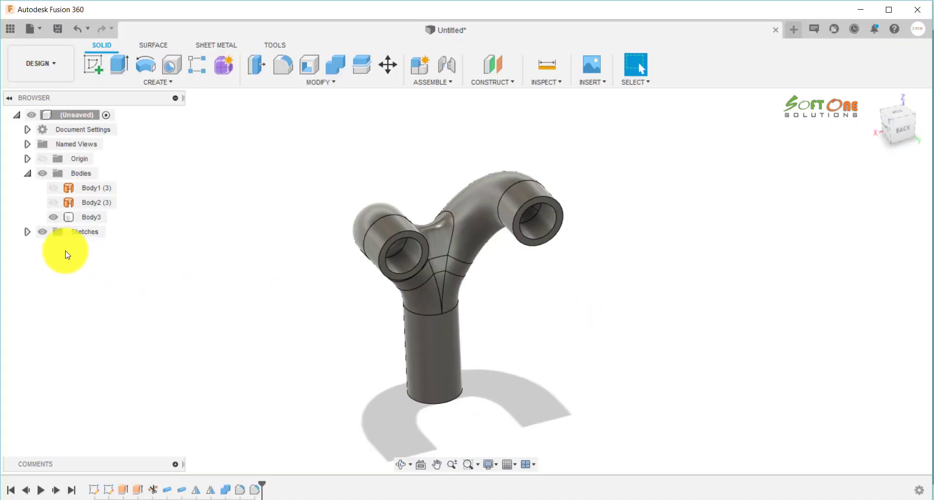
{"action": "left_click", "coordinate": [28, 232]}
{"action": "left_click", "coordinate": [49, 248]}
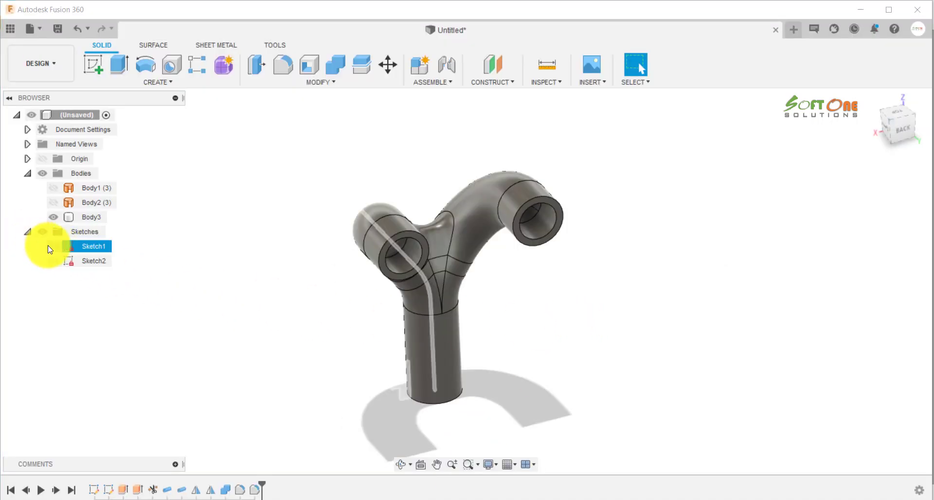
{"action": "left_click", "coordinate": [53, 246]}
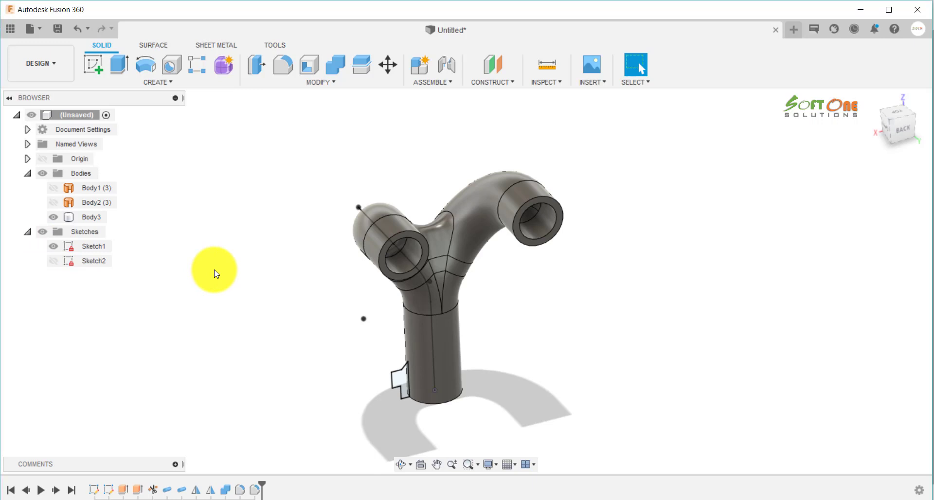
Revolve the collar profile fully around the base pipe's vertical centre axis, joined to the pipe body, and hide Sketch1.
{"action": "left_click", "coordinate": [146, 64]}
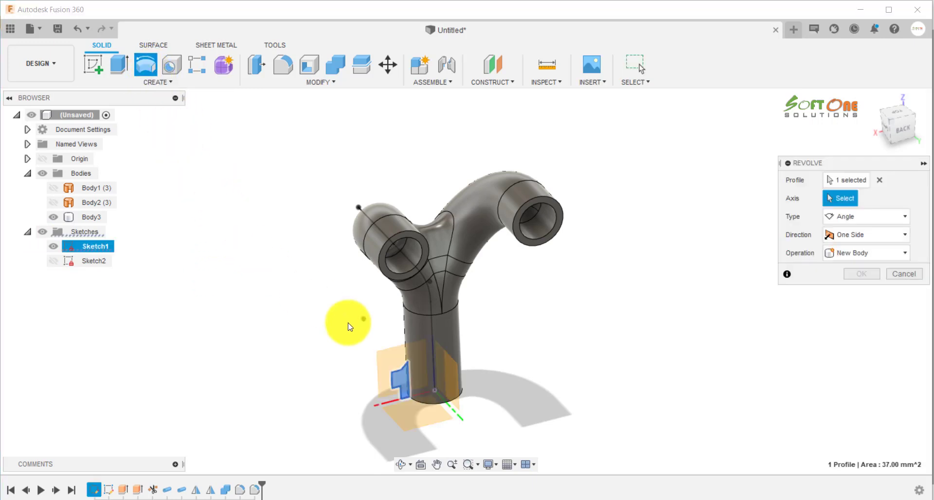
{"action": "scroll", "coordinate": [545, 412], "scroll_direction": "up", "scroll_amount": 8}
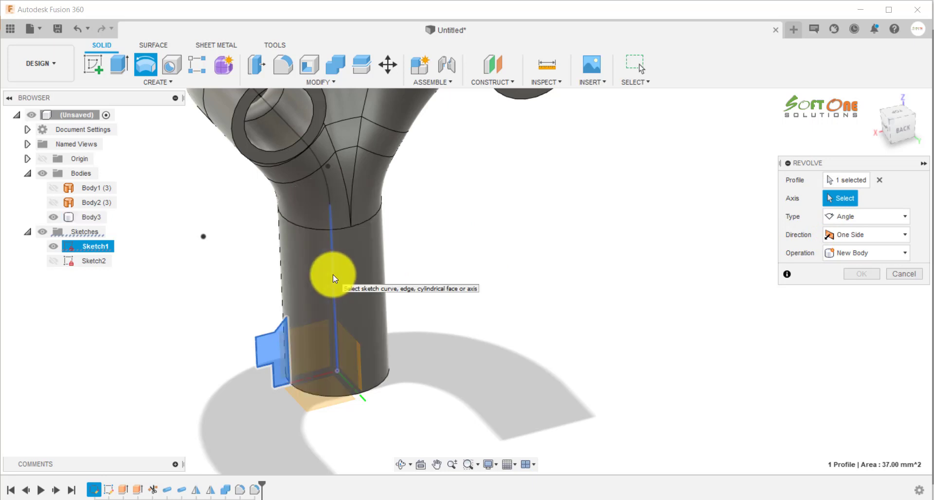
{"action": "middle_click_drag", "start_coordinate": [476, 325], "coordinate": [452, 291], "text": "shift"}
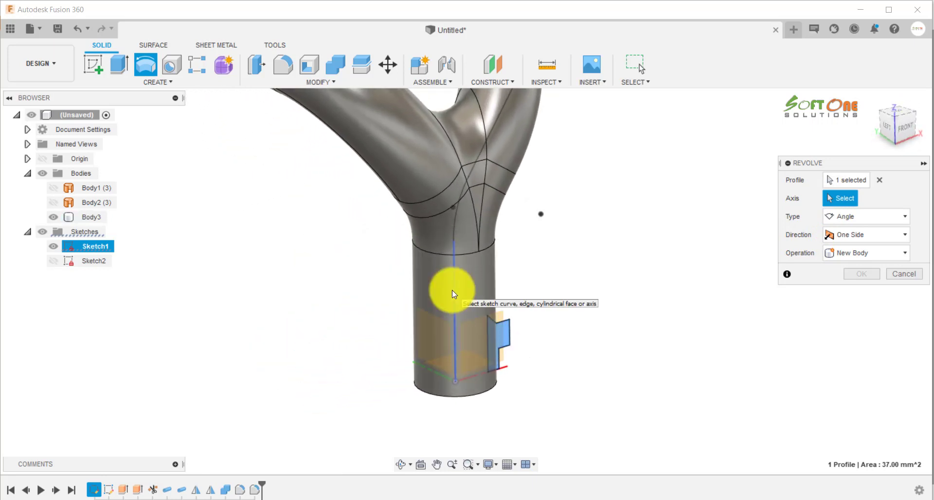
{"action": "left_click", "coordinate": [452, 290]}
{"action": "middle_click_drag", "start_coordinate": [629, 309], "coordinate": [635, 317], "text": "shift"}
{"action": "left_click", "coordinate": [859, 292]}
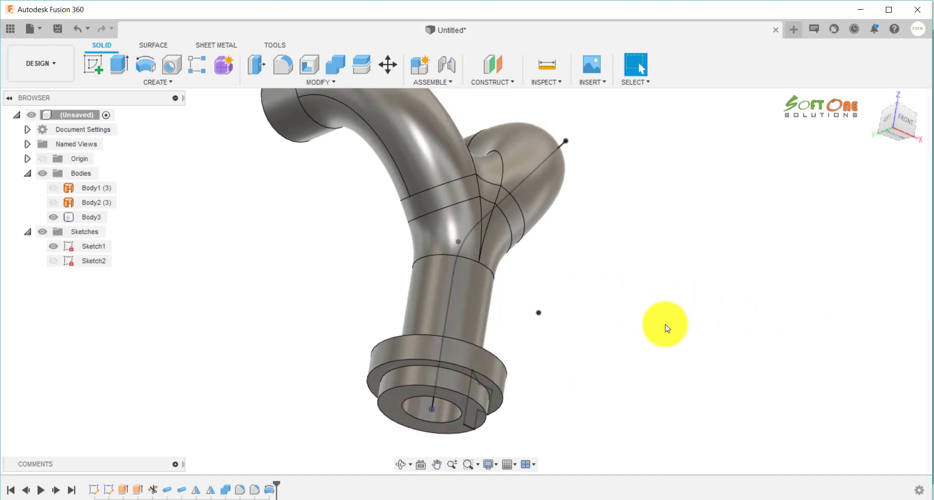
{"action": "left_click", "coordinate": [53, 247]}
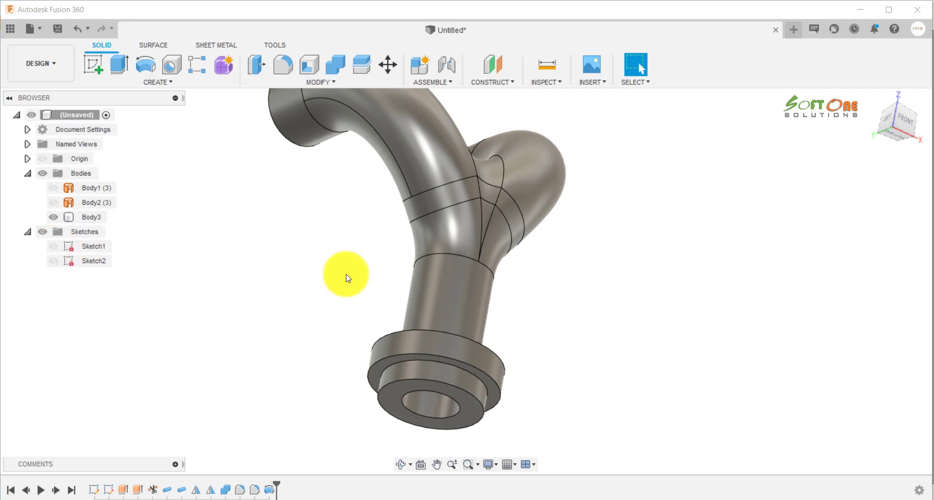
Chamfer the bore edge on the base collar's end face with an equal distance of 3 mm.
{"action": "middle_click_drag", "start_coordinate": [379, 280], "coordinate": [412, 327], "text": "shift"}
{"action": "left_click", "coordinate": [301, 111]}
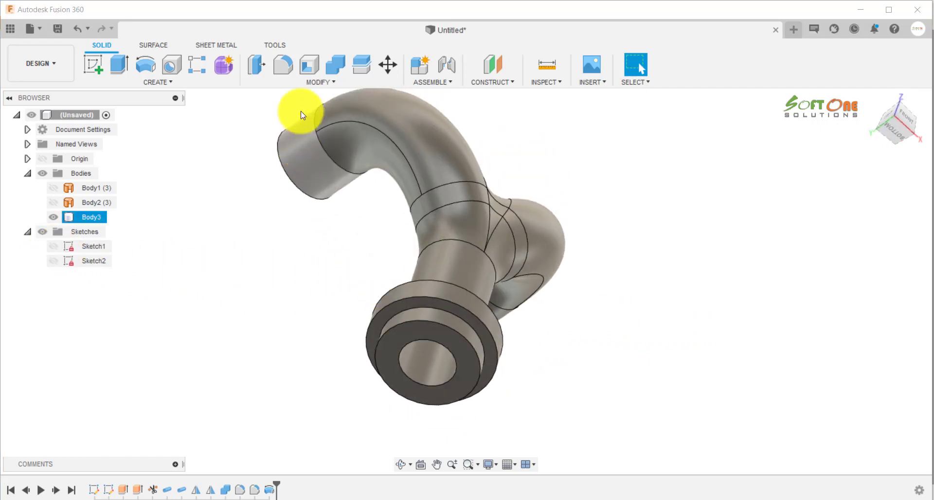
{"action": "left_click", "coordinate": [316, 82]}
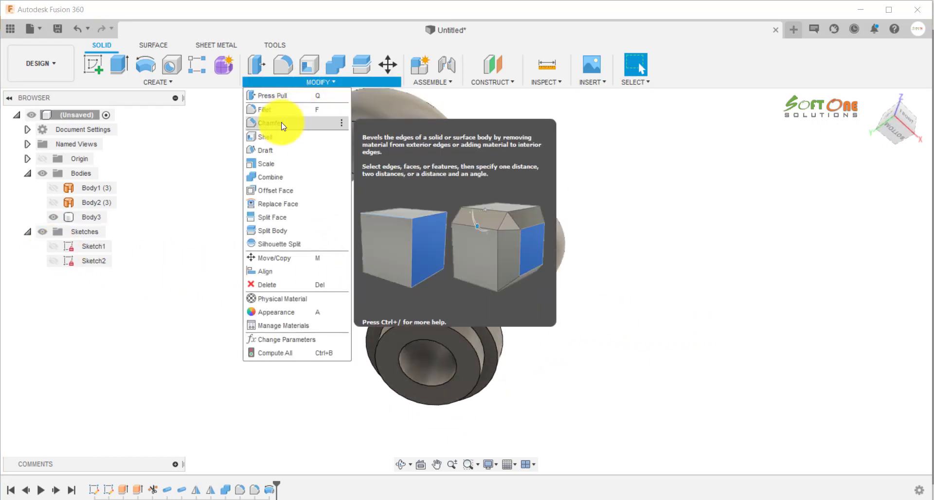
{"action": "left_click", "coordinate": [282, 125]}
{"action": "left_click", "coordinate": [419, 340]}
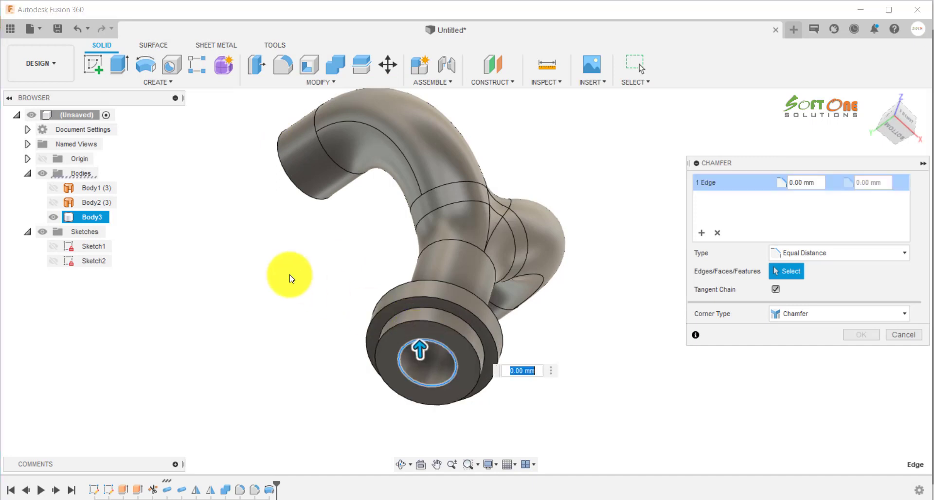
{"action": "type", "text": "3"}
{"action": "key", "text": "Return"}
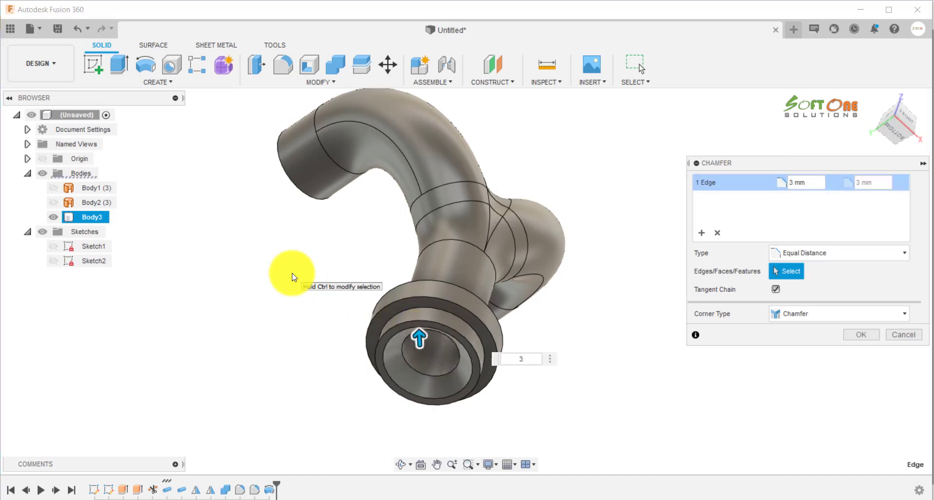
{"action": "left_click", "coordinate": [861, 336]}
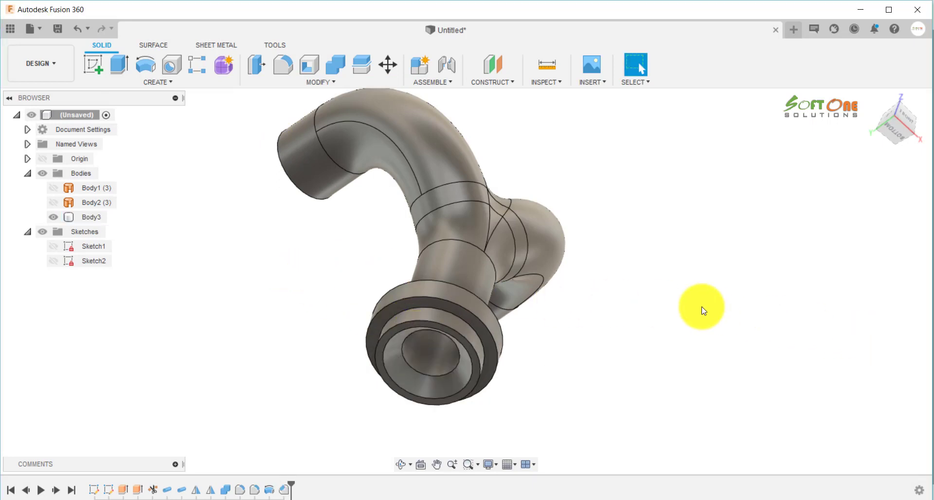
Check the flange in the reference drawing in Foxit Reader, and start a sketch on one branch pipe's end face in Fusion 360.
{"action": "middle_click_drag", "start_coordinate": [700, 308], "coordinate": [541, 348], "text": "shift"}
{"action": "left_click", "coordinate": [371, 499]}
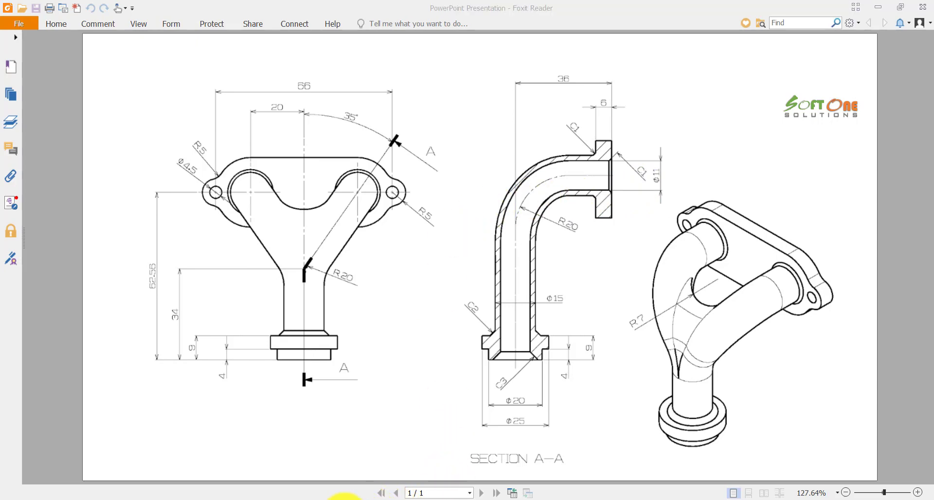
{"action": "left_click", "coordinate": [345, 499]}
{"action": "left_click", "coordinate": [93, 65]}
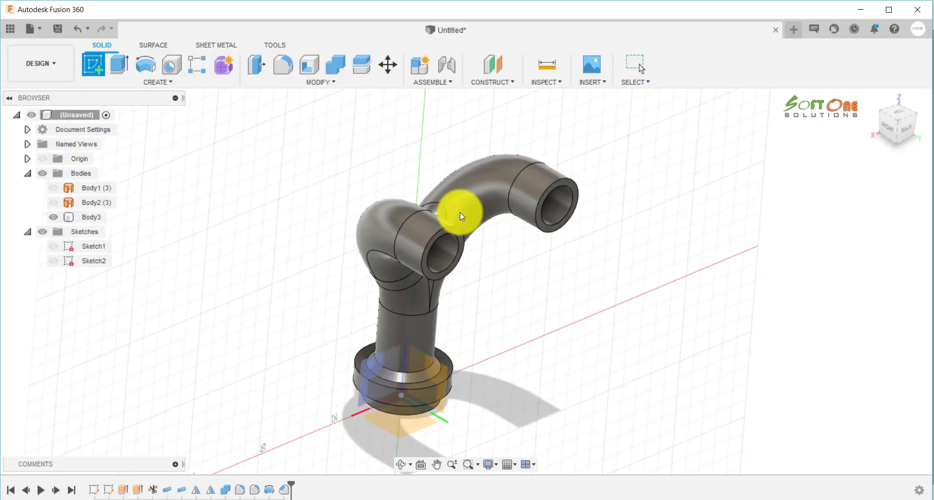
{"action": "scroll", "coordinate": [511, 258], "scroll_direction": "up", "scroll_amount": 3}
{"action": "left_click", "coordinate": [440, 245]}
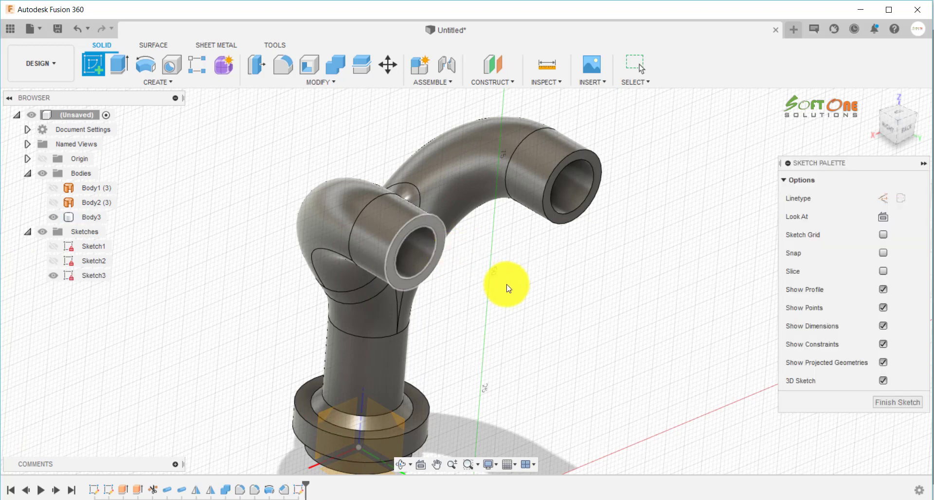
{"action": "left_click", "coordinate": [883, 216]}
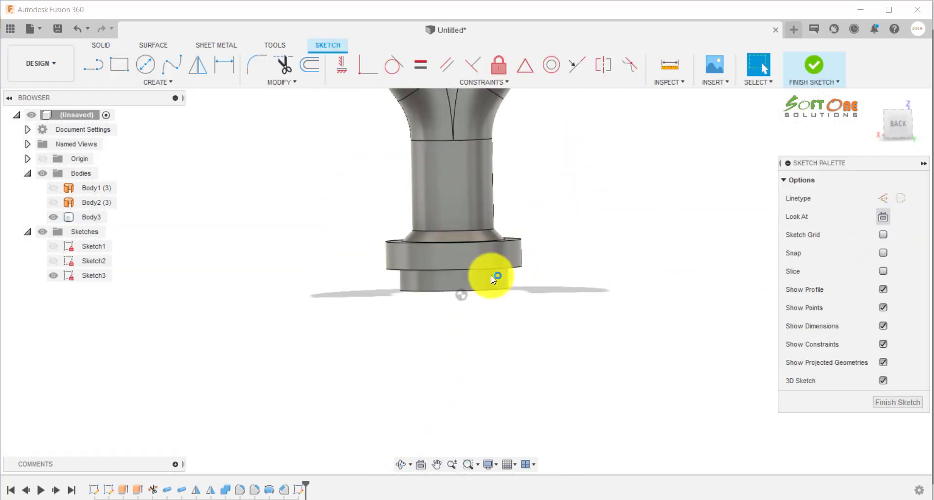
{"action": "scroll", "coordinate": [457, 348], "scroll_direction": "down", "scroll_amount": 5}
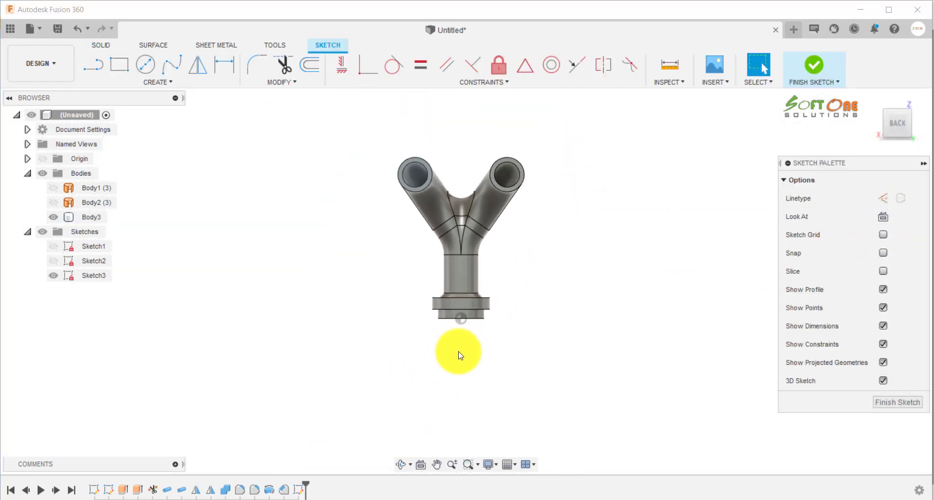
{"action": "scroll", "coordinate": [461, 150], "scroll_direction": "up", "scroll_amount": 4}
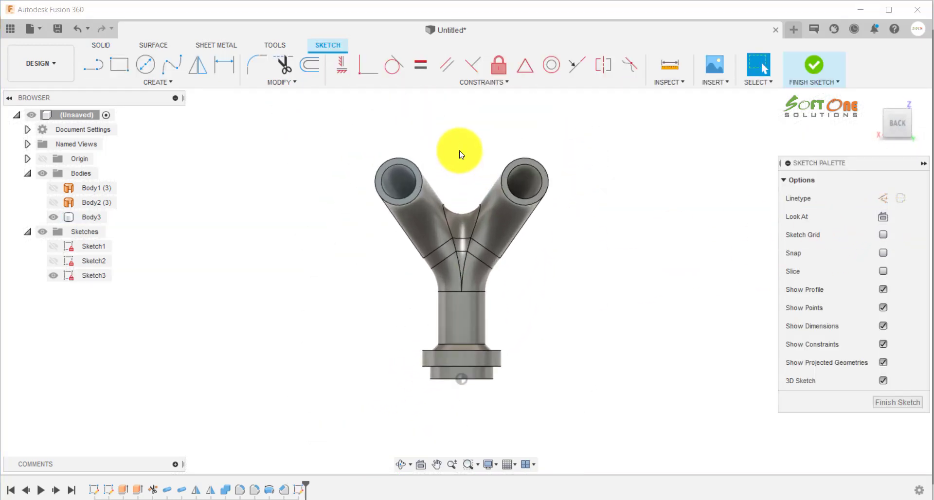
Draw a 30 mm diameter circle concentric with the bore of the branch end chosen as sketch face.
{"action": "left_click", "coordinate": [146, 63]}
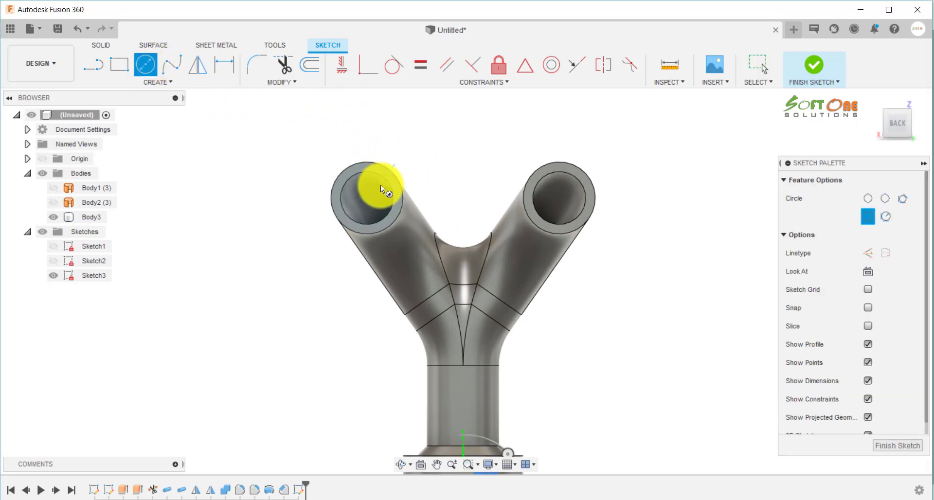
{"action": "left_click", "coordinate": [367, 197]}
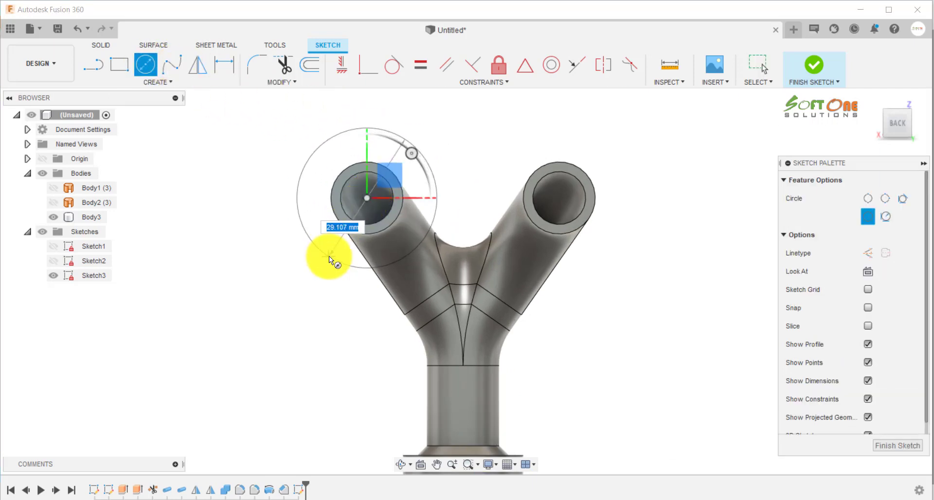
{"action": "type", "text": "30"}
{"action": "key", "text": "Return"}
{"action": "key", "text": "Escape"}
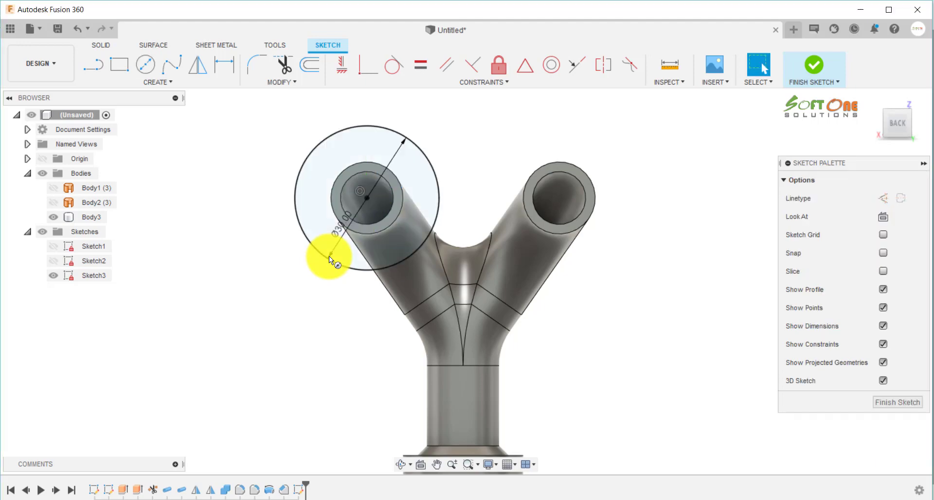
{"action": "scroll", "coordinate": [474, 186], "scroll_direction": "down", "scroll_amount": 3}
{"action": "scroll", "coordinate": [541, 154], "scroll_direction": "up", "scroll_amount": 3}
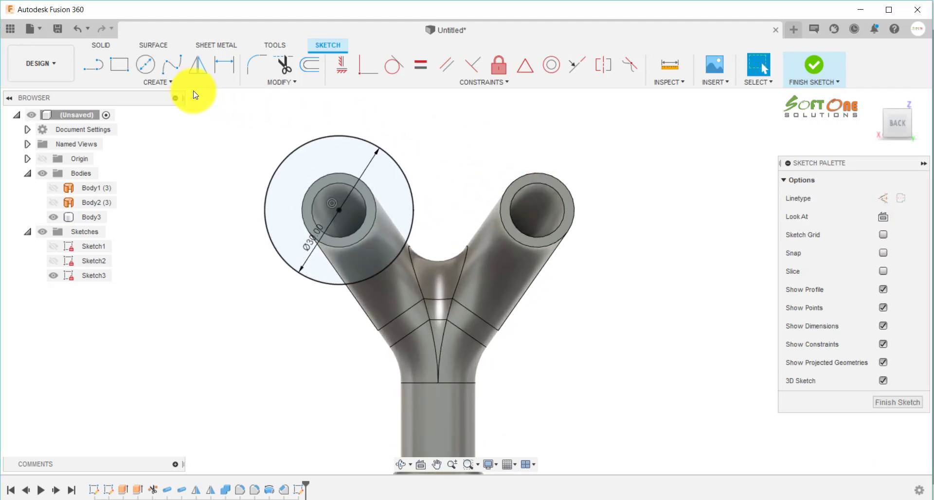
{"action": "scroll", "coordinate": [418, 139], "scroll_direction": "down", "scroll_amount": 2}
{"action": "scroll", "coordinate": [222, 141], "scroll_direction": "up", "scroll_amount": 1}
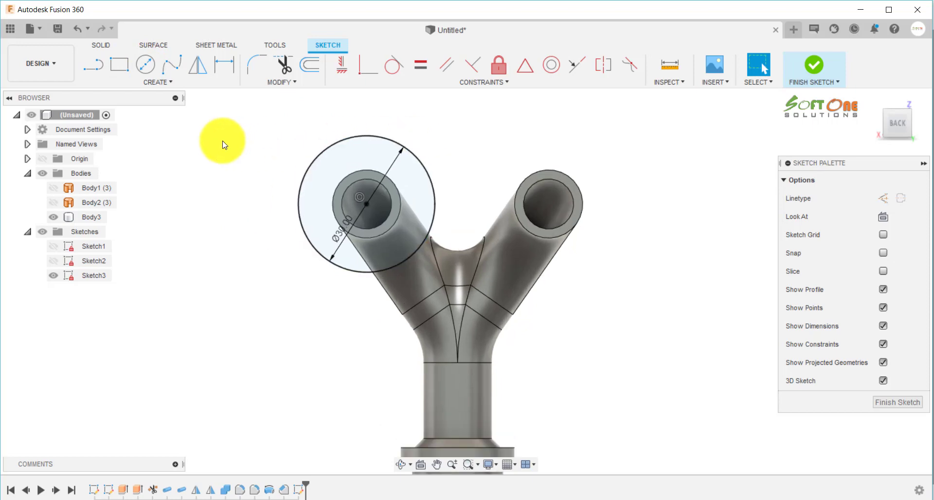
Sketch a circle about 11.28 mm in diameter outside the 30 mm circle, on the side away from the other branch.
{"action": "left_click", "coordinate": [146, 66]}
{"action": "left_click", "coordinate": [233, 200]}
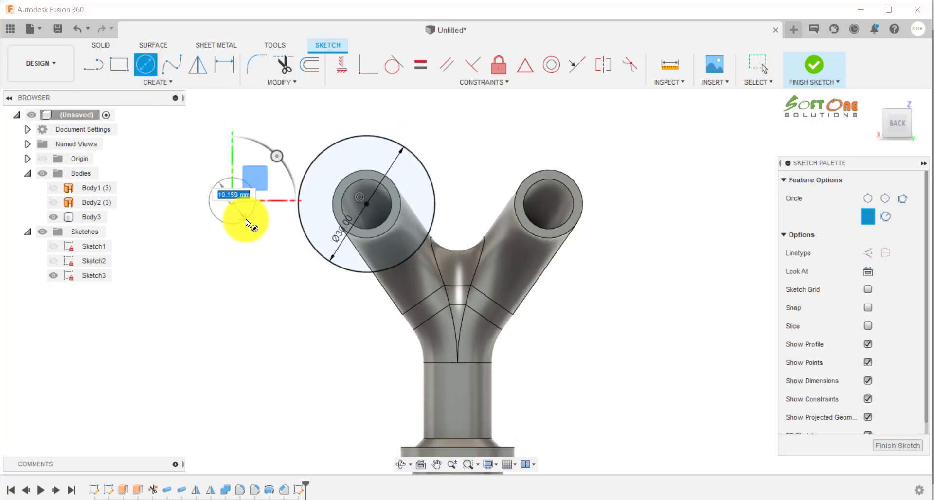
{"action": "key", "text": "Return"}
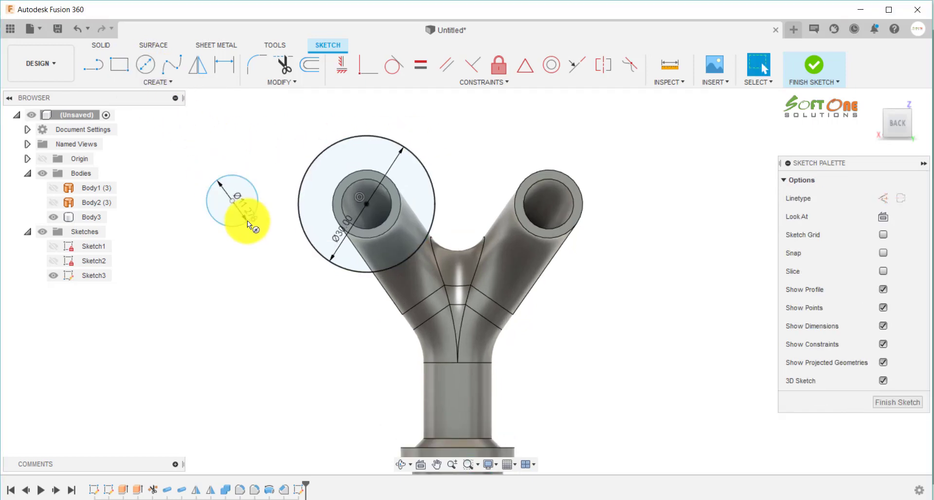
{"action": "scroll", "coordinate": [331, 218], "scroll_direction": "down", "scroll_amount": 2}
{"action": "scroll", "coordinate": [297, 195], "scroll_direction": "up", "scroll_amount": 2}
{"action": "scroll", "coordinate": [297, 194], "scroll_direction": "up", "scroll_amount": 1}
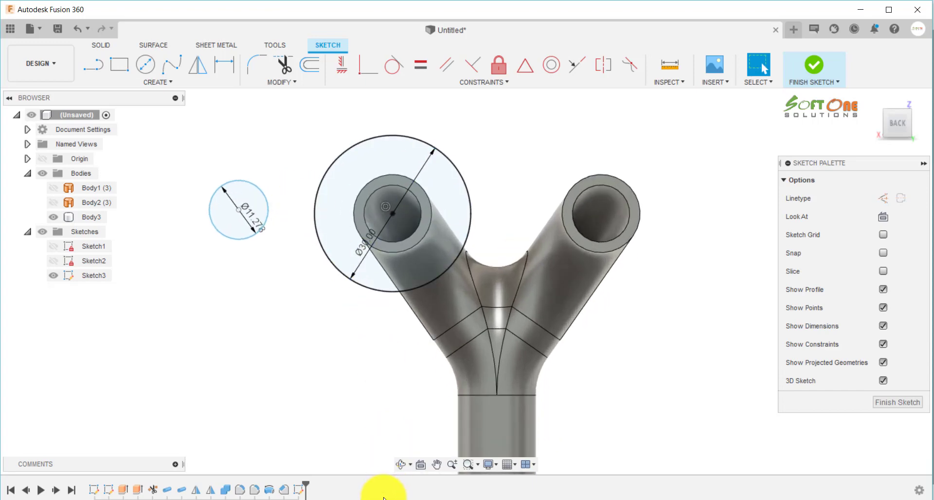
Check the lug dimensions in the reference drawing, and add a 10 mm diameter circle concentric with the small circle beside the pipe.
{"action": "key", "text": "alt+Tab"}
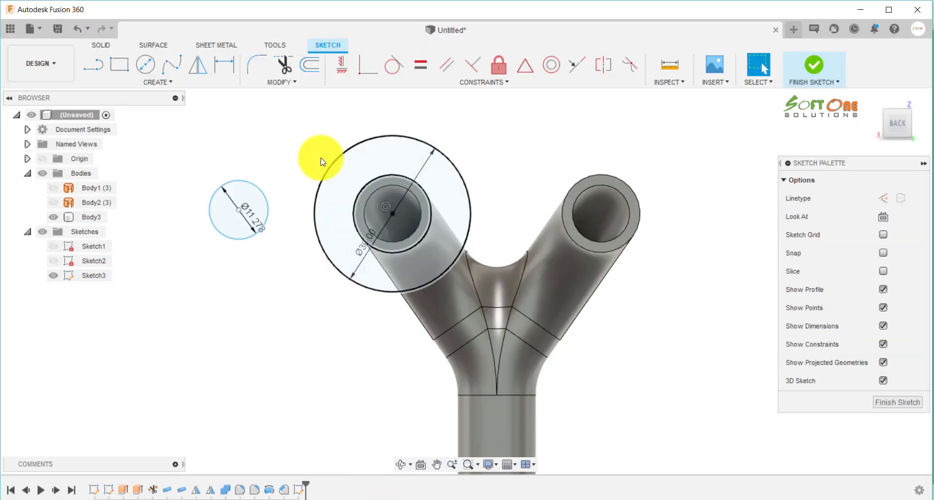
{"action": "left_click", "coordinate": [145, 63]}
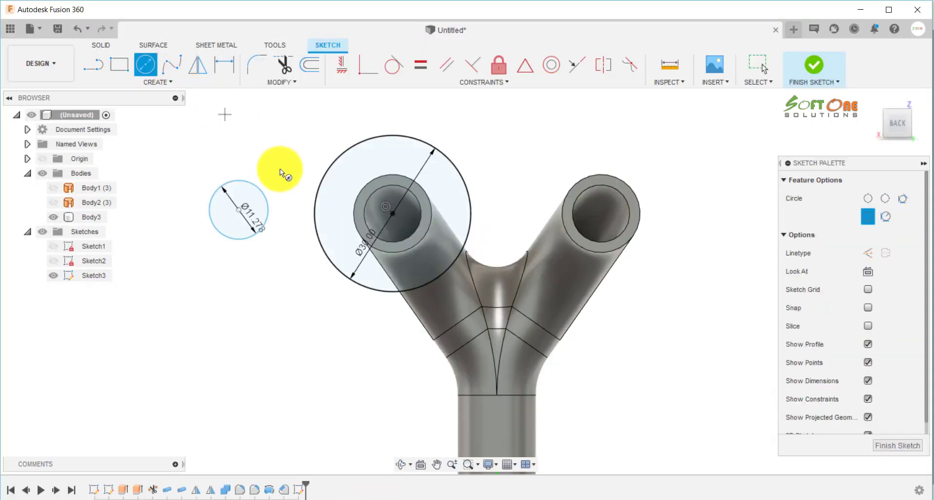
{"action": "left_click", "coordinate": [238, 210]}
{"action": "type", "text": "12"}
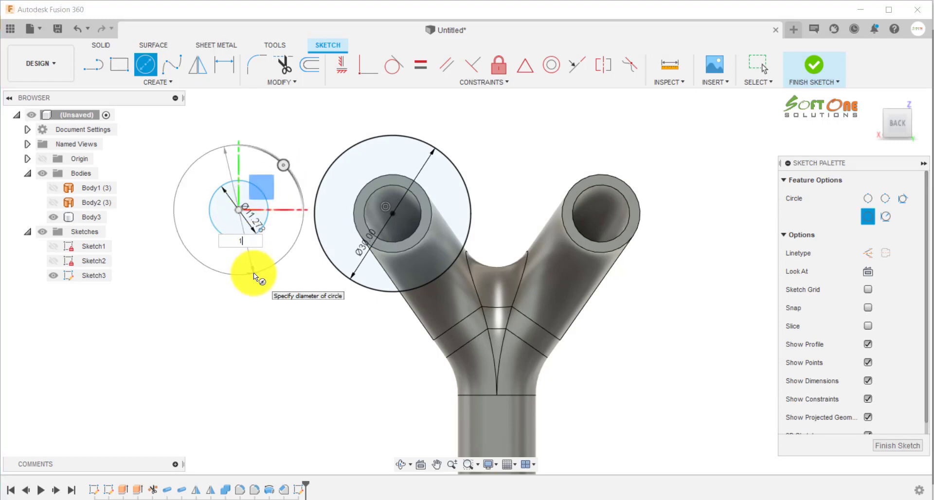
{"action": "key", "text": "Return"}
{"action": "key", "text": "Escape"}
{"action": "scroll", "coordinate": [244, 240], "scroll_direction": "up", "scroll_amount": 2}
{"action": "scroll", "coordinate": [243, 242], "scroll_direction": "up", "scroll_amount": 1}
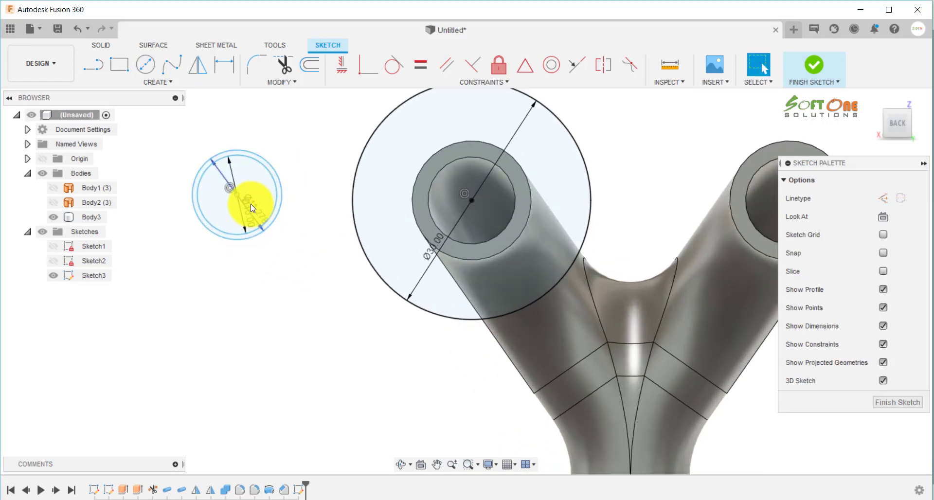
Set the first small circle's diameter to 4.5 mm and place the dimension labels of both small circles outside them.
{"action": "double_click", "coordinate": [253, 208]}
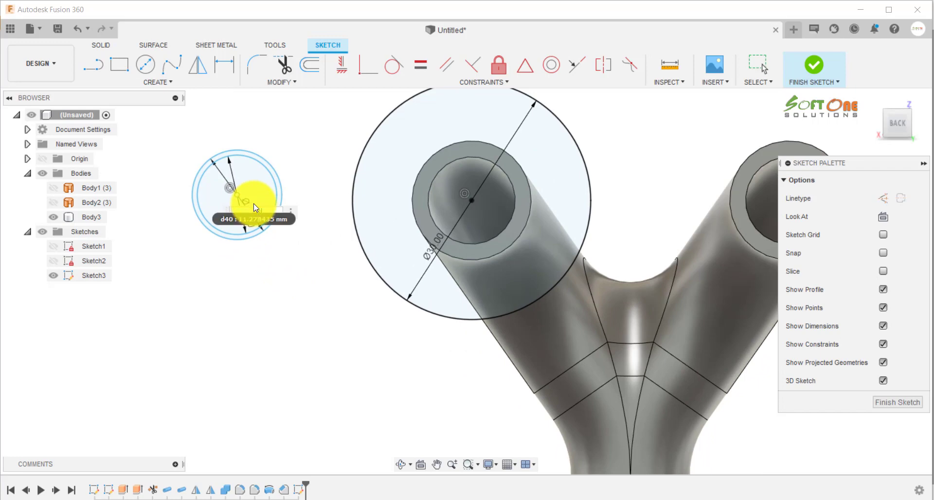
{"action": "type", "text": "10"}
{"action": "key", "text": "Return"}
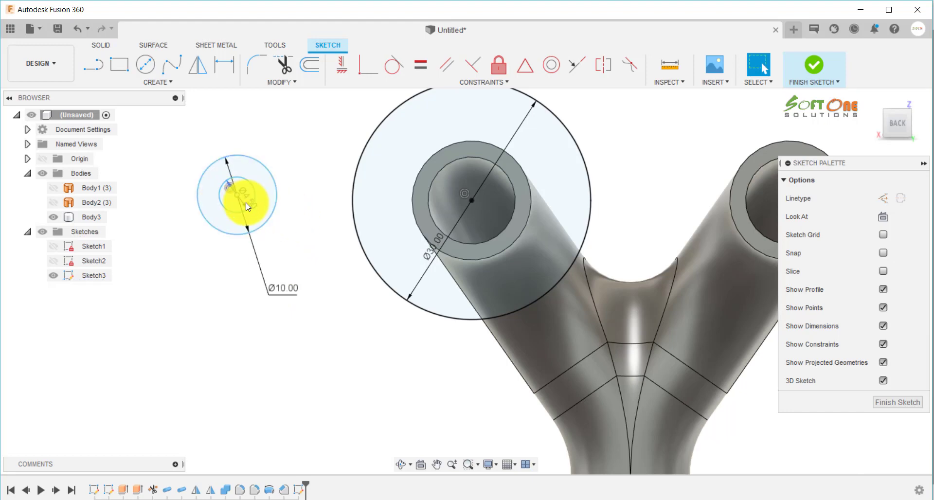
{"action": "left_click_drag", "start_coordinate": [246, 203], "coordinate": [158, 266]}
{"action": "scroll", "coordinate": [328, 306], "scroll_direction": "down", "scroll_amount": 3}
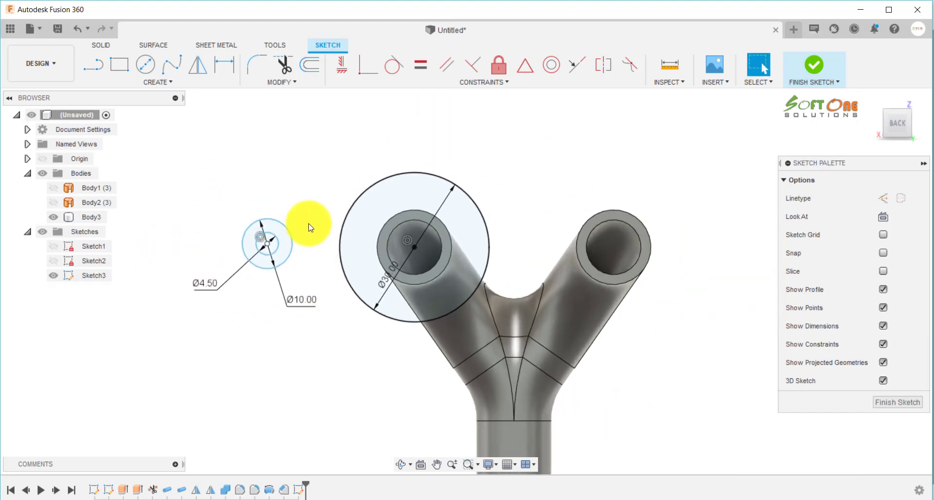
{"action": "scroll", "coordinate": [311, 194], "scroll_direction": "up", "scroll_amount": 1}
Constrain the small concentric circles' centre horizontally to the centre of the 30 mm circle.
{"action": "left_click", "coordinate": [341, 64]}
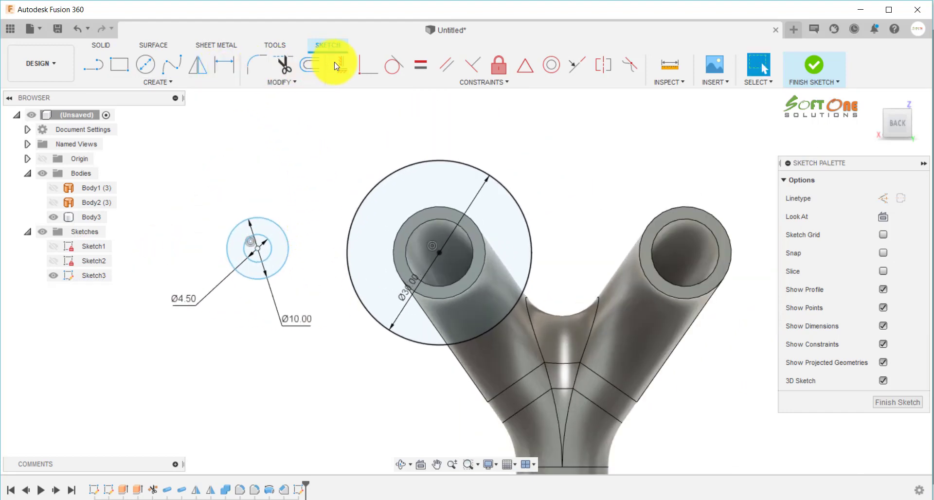
{"action": "left_click", "coordinate": [261, 248]}
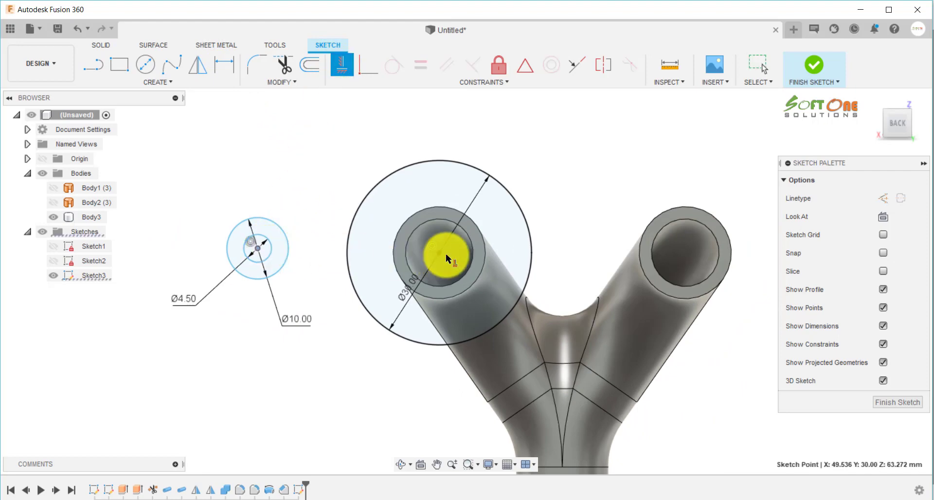
{"action": "left_click", "coordinate": [440, 252]}
{"action": "scroll", "coordinate": [297, 175], "scroll_direction": "down", "scroll_amount": 2}
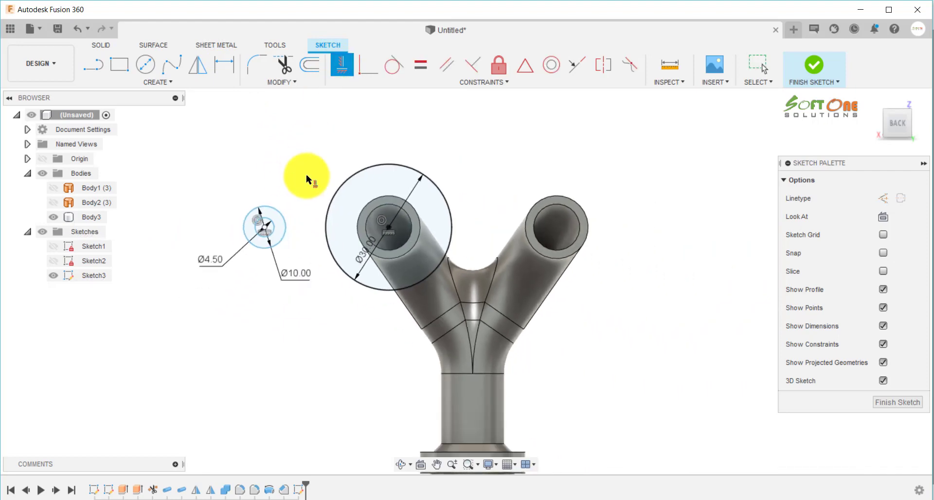
{"action": "scroll", "coordinate": [309, 173], "scroll_direction": "up", "scroll_amount": 1}
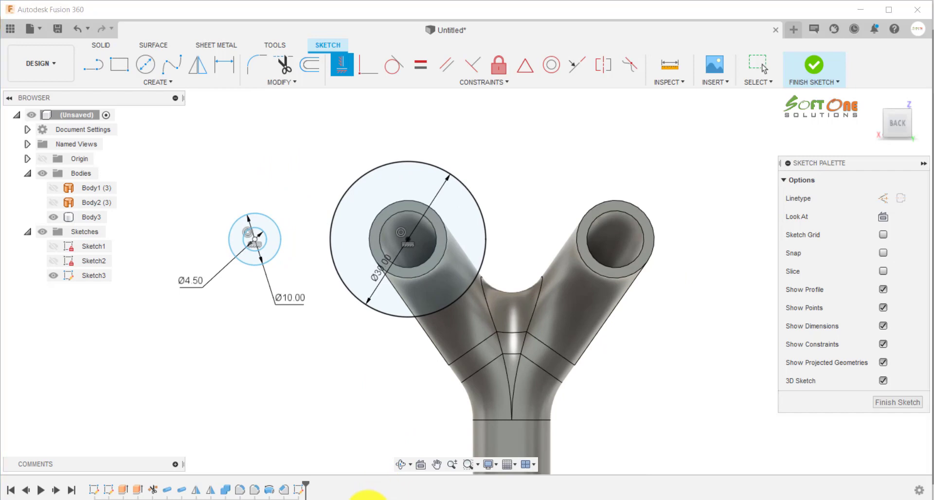
Recheck the flange in the Foxit Reader drawing, and draw a vertical centre line about 88 mm long up from the origin in Fusion 360.
{"action": "left_click", "coordinate": [368, 499]}
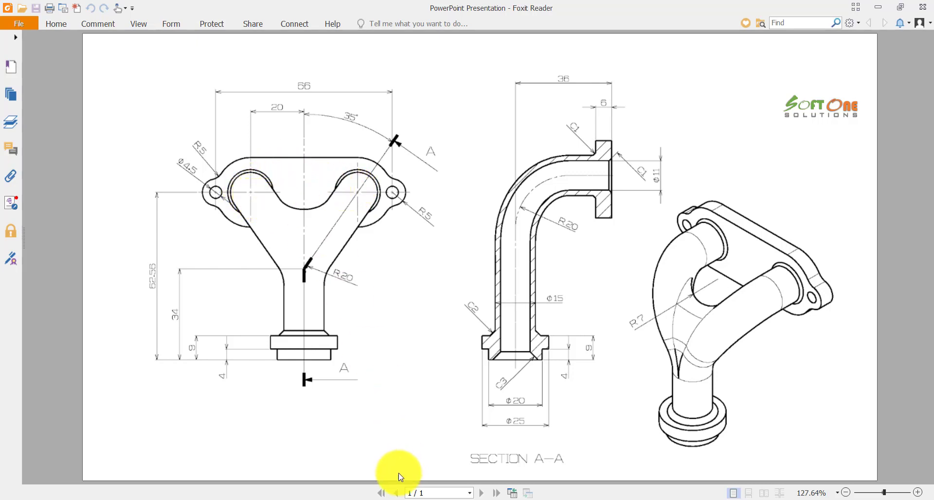
{"action": "left_click", "coordinate": [360, 499]}
{"action": "scroll", "coordinate": [340, 183], "scroll_direction": "down", "scroll_amount": 5}
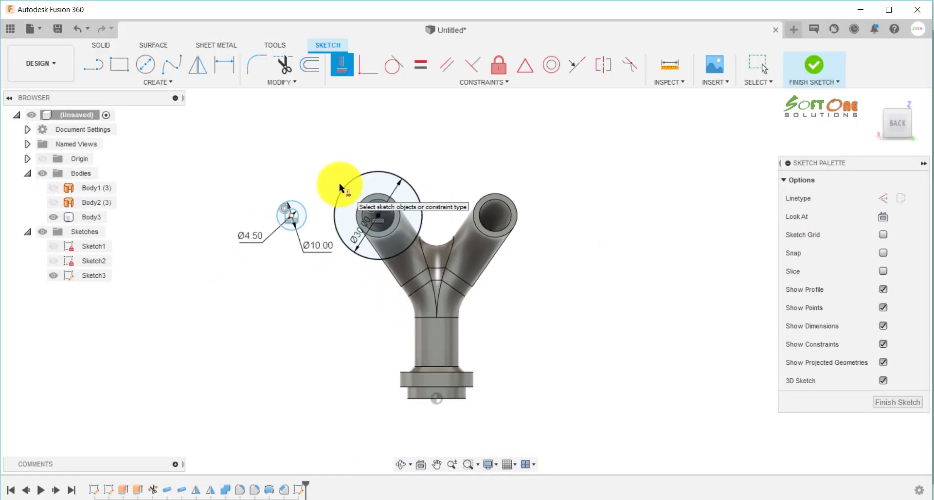
{"action": "scroll", "coordinate": [339, 183], "scroll_direction": "up", "scroll_amount": 1}
{"action": "left_click", "coordinate": [93, 65]}
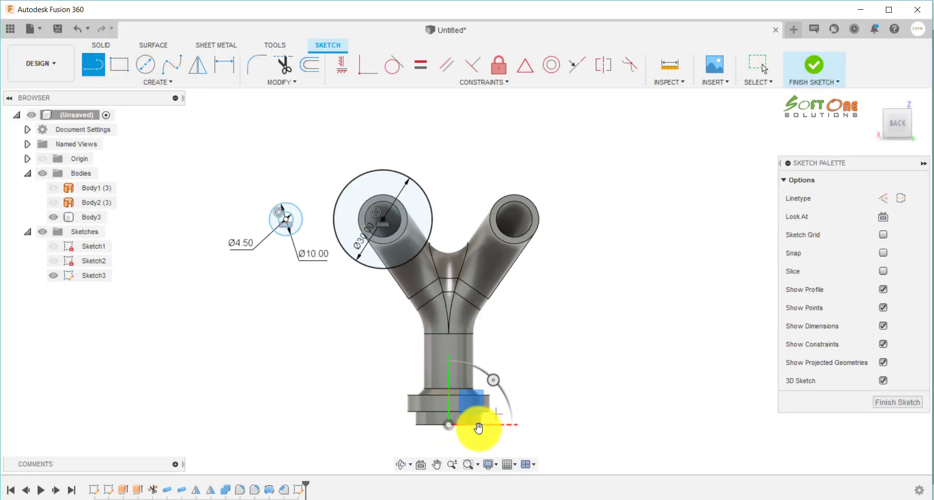
{"action": "left_click", "coordinate": [448, 425]}
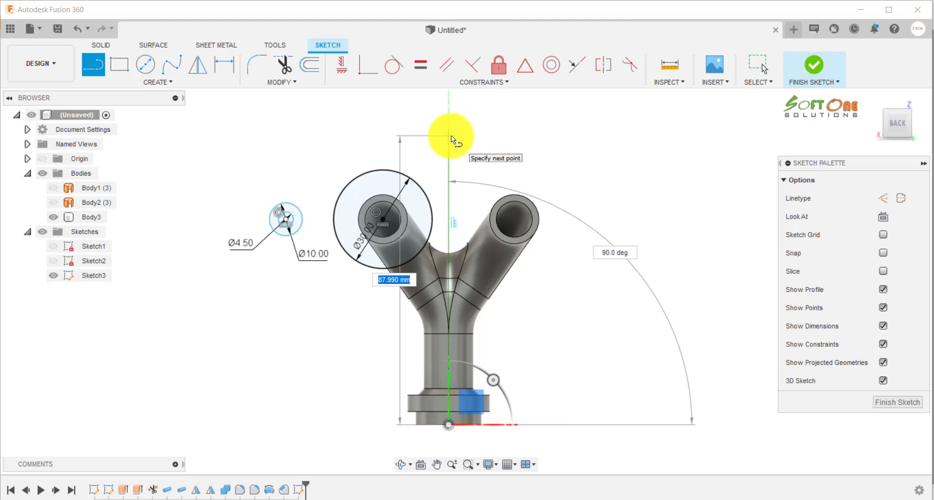
{"action": "left_click", "coordinate": [450, 136]}
{"action": "key", "text": "Escape"}
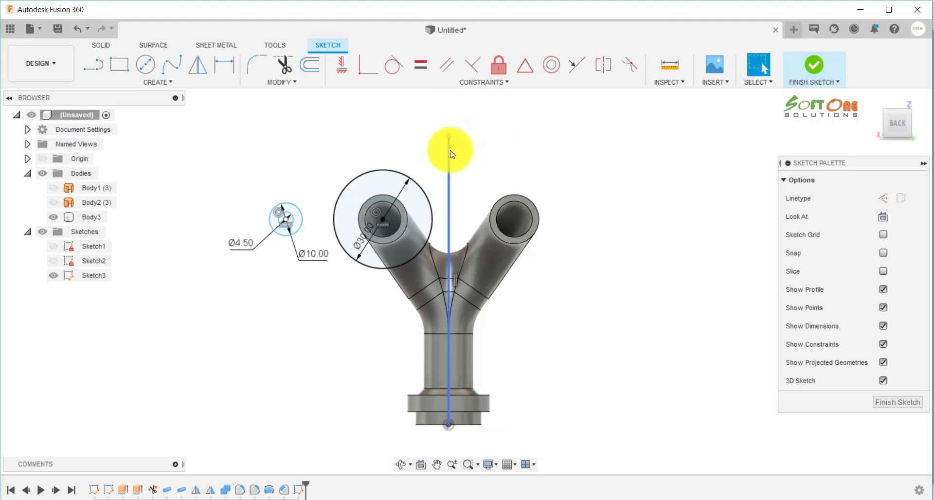
Convert the vertical centre line through the origin to construction geometry.
{"action": "left_click", "coordinate": [449, 154]}
{"action": "right_click", "coordinate": [449, 154]}
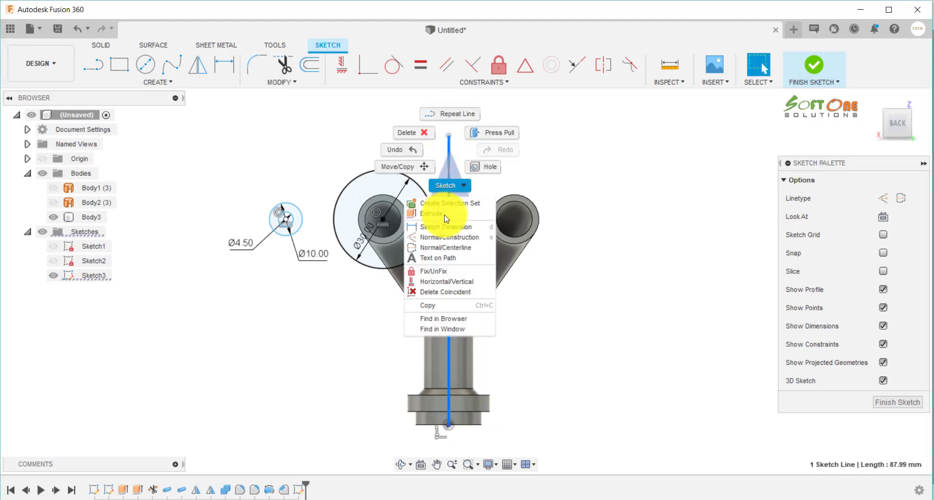
{"action": "left_click", "coordinate": [439, 237]}
{"action": "left_click", "coordinate": [476, 154]}
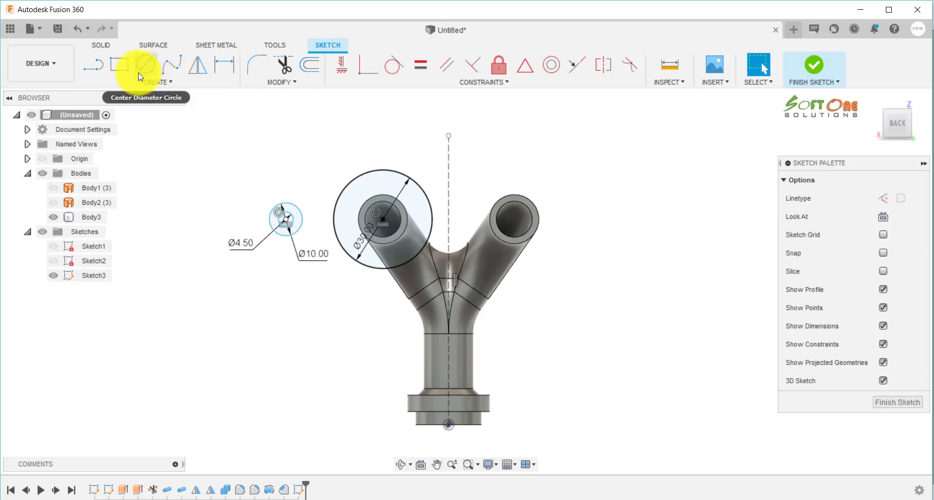
Dimension the horizontal distance from the small circles' centre to the vertical construction line as 28 mm.
{"action": "left_click", "coordinate": [224, 64]}
{"action": "left_click", "coordinate": [287, 219]}
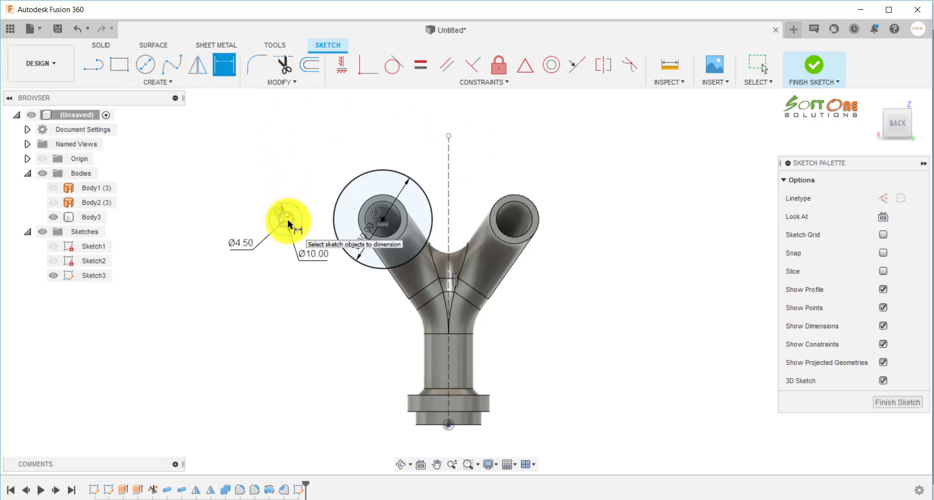
{"action": "left_click", "coordinate": [445, 212]}
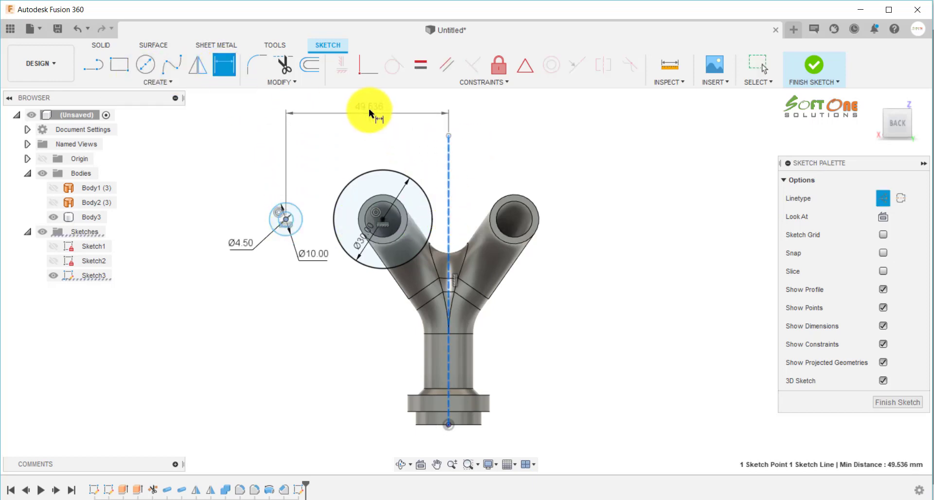
{"action": "left_click", "coordinate": [370, 109]}
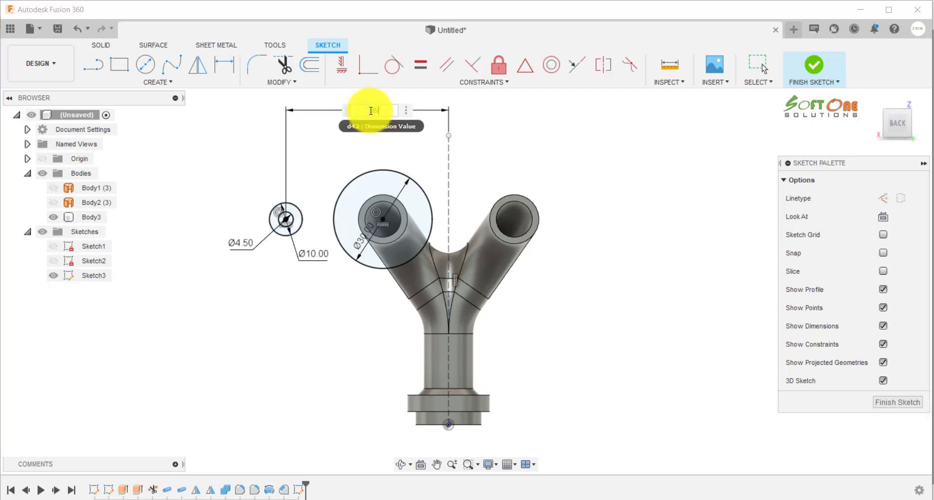
{"action": "key", "text": "Return"}
{"action": "scroll", "coordinate": [461, 208], "scroll_direction": "up", "scroll_amount": 2}
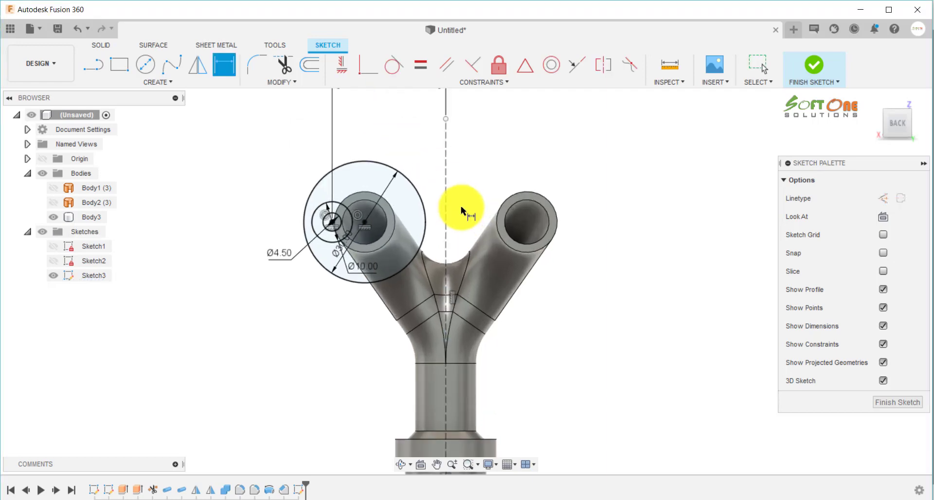
{"action": "scroll", "coordinate": [461, 210], "scroll_direction": "down", "scroll_amount": 3}
{"action": "scroll", "coordinate": [431, 226], "scroll_direction": "up", "scroll_amount": 2}
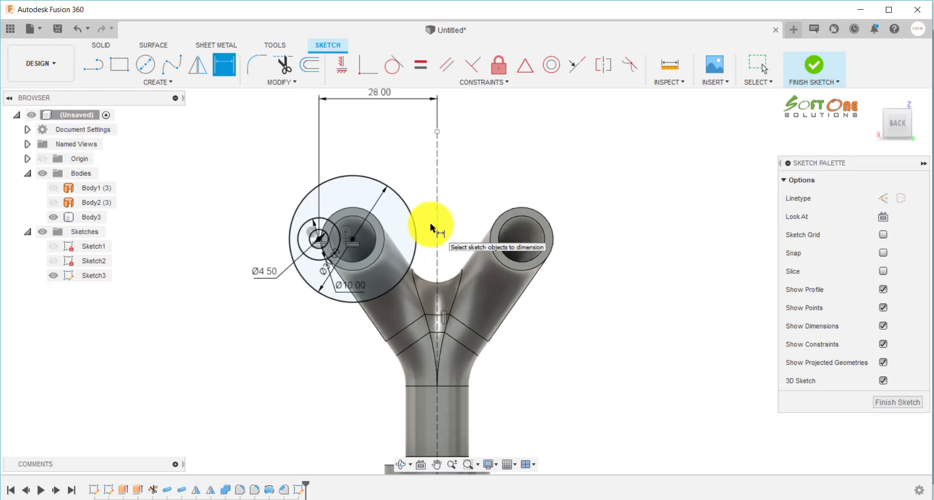
Check the hole spacing in the Foxit Reader drawing, and set the small circles' distance from the centre line to 33 mm in Fusion 360.
{"action": "left_click", "coordinate": [376, 499]}
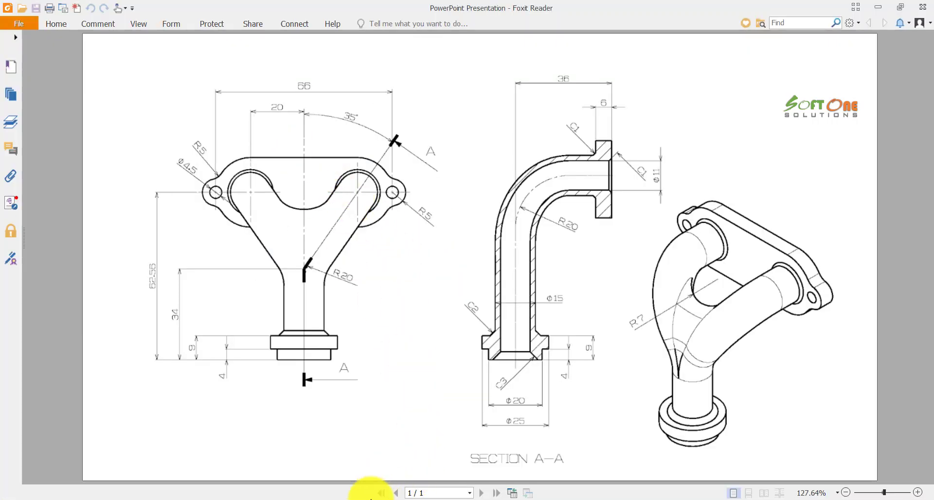
{"action": "left_click", "coordinate": [354, 498]}
{"action": "double_click", "coordinate": [380, 97]}
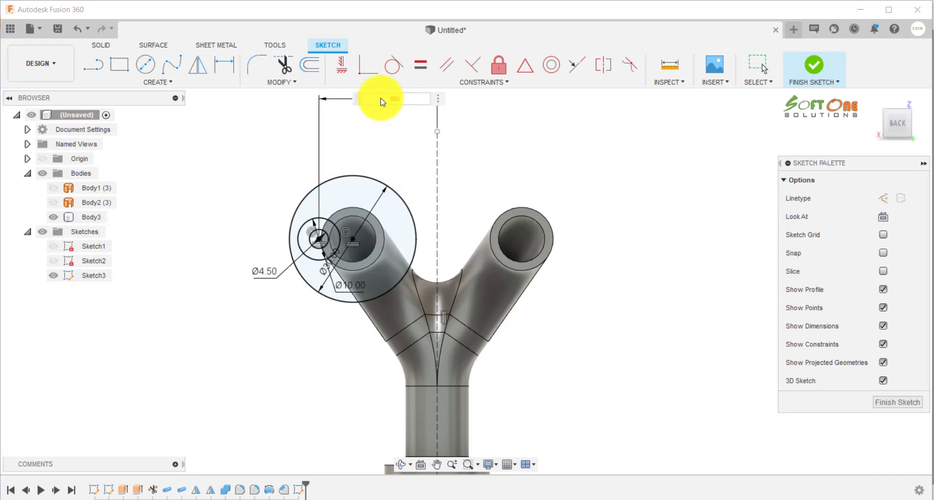
{"action": "key", "text": "Return"}
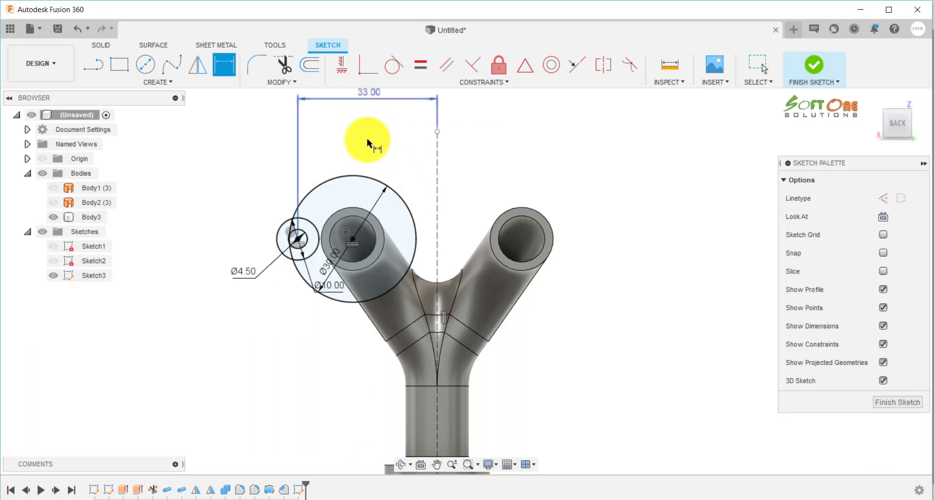
{"action": "scroll", "coordinate": [425, 200], "scroll_direction": "up", "scroll_amount": 1}
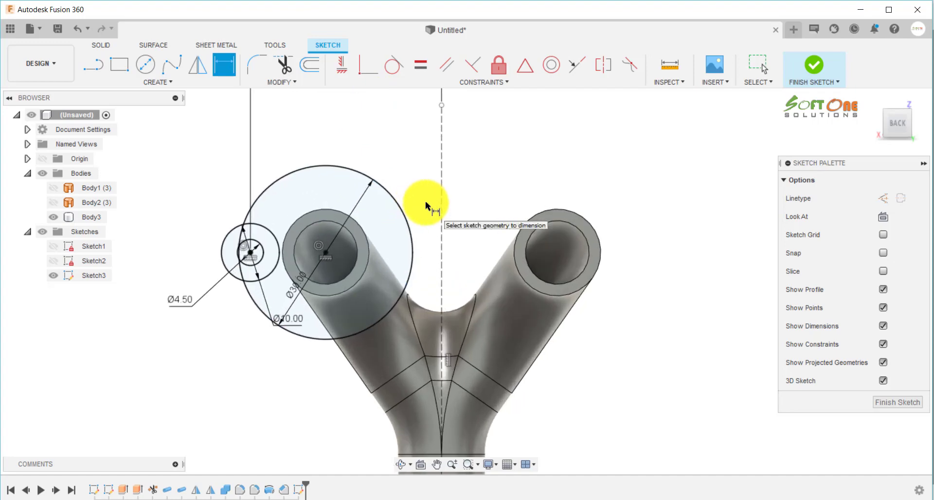
{"action": "scroll", "coordinate": [425, 200], "scroll_direction": "down", "scroll_amount": 1}
{"action": "scroll", "coordinate": [425, 200], "scroll_direction": "up", "scroll_amount": 2}
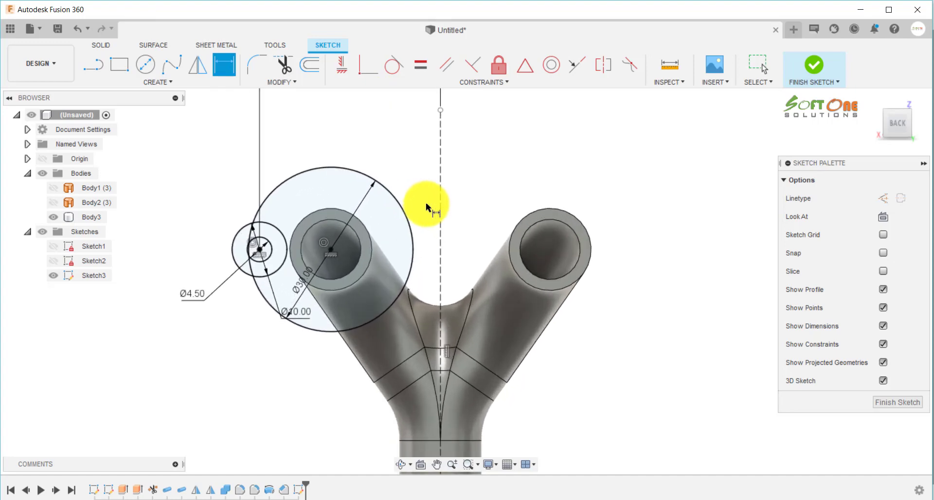
{"action": "key", "text": "Escape"}
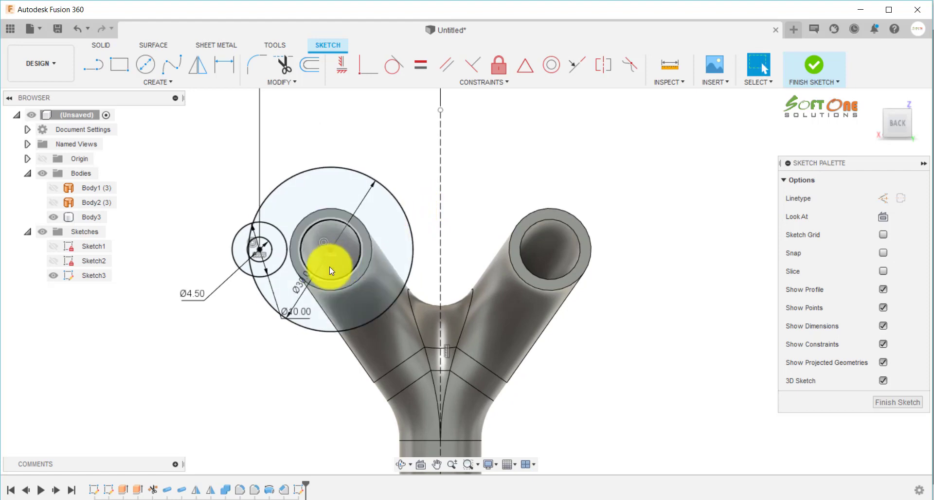
Place the large circle's diameter label outside the circle and set its diameter to 25 mm.
{"action": "left_click_drag", "start_coordinate": [297, 286], "coordinate": [410, 153]}
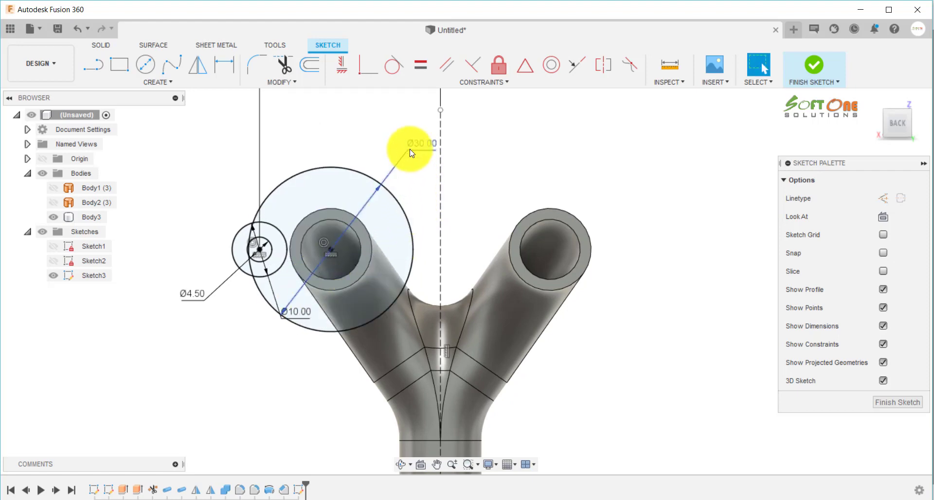
{"action": "double_click", "coordinate": [414, 153]}
{"action": "type", "text": "25"}
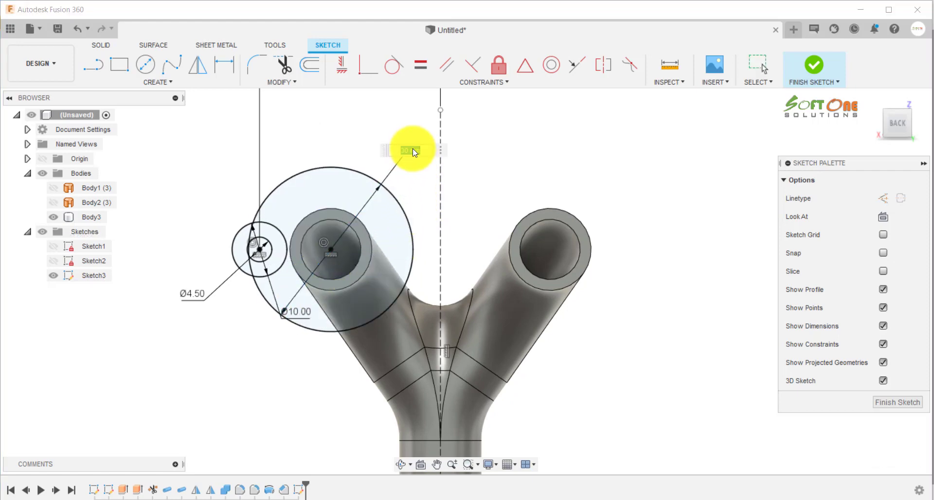
{"action": "key", "text": "Return"}
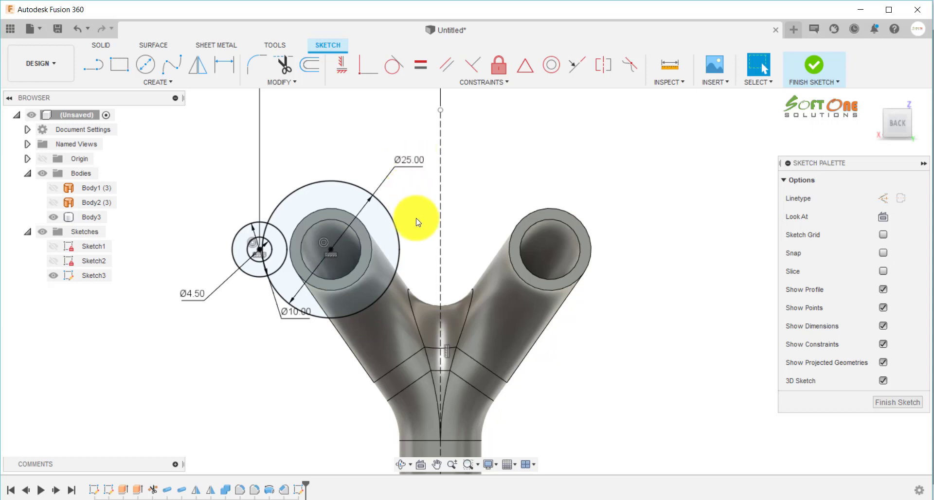
{"action": "scroll", "coordinate": [417, 222], "scroll_direction": "down", "scroll_amount": 2}
{"action": "scroll", "coordinate": [417, 222], "scroll_direction": "up", "scroll_amount": 2}
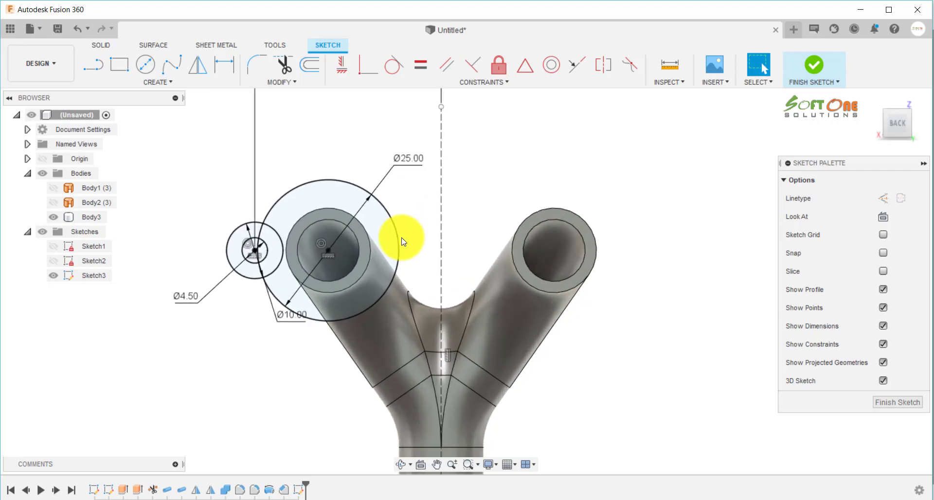
{"action": "scroll", "coordinate": [402, 242], "scroll_direction": "up", "scroll_amount": 1}
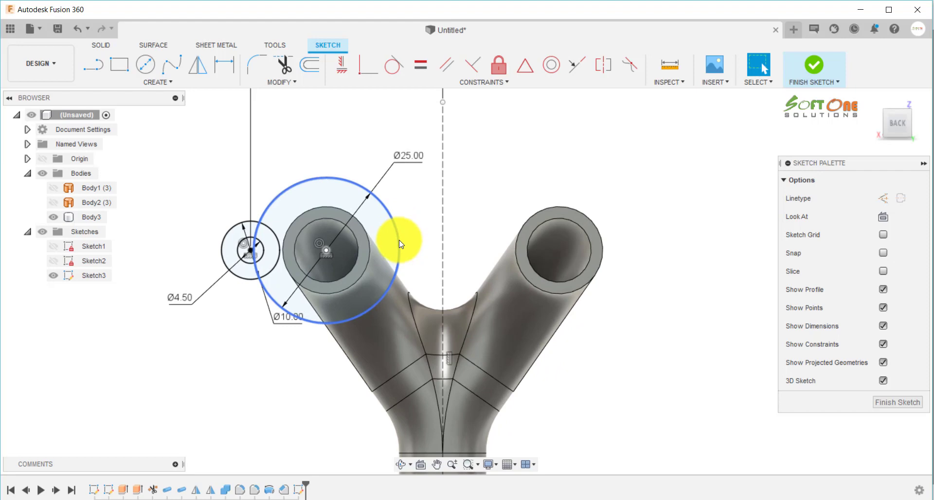
Recheck the flange outline in the Foxit Reader drawing, and trim the overlapping inner arcs of the 10 mm and 25 mm circles in Fusion 360.
{"action": "left_click", "coordinate": [370, 499]}
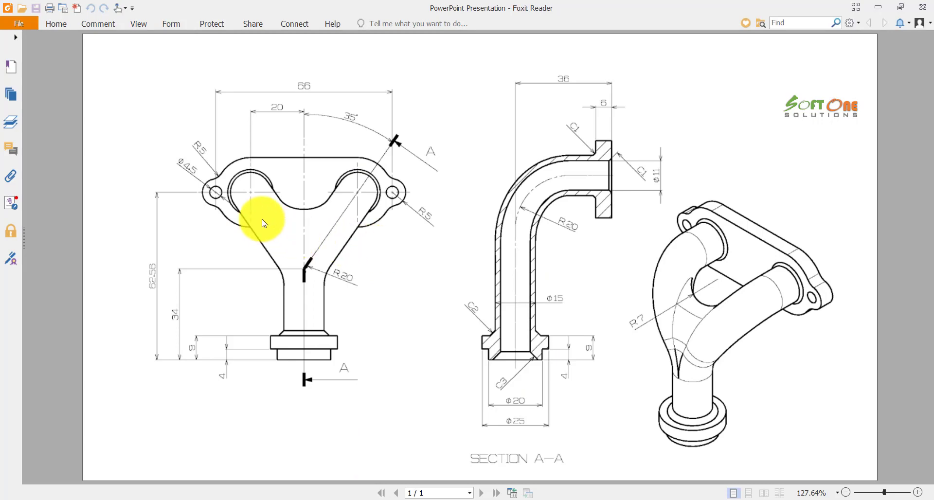
{"action": "left_click", "coordinate": [352, 498]}
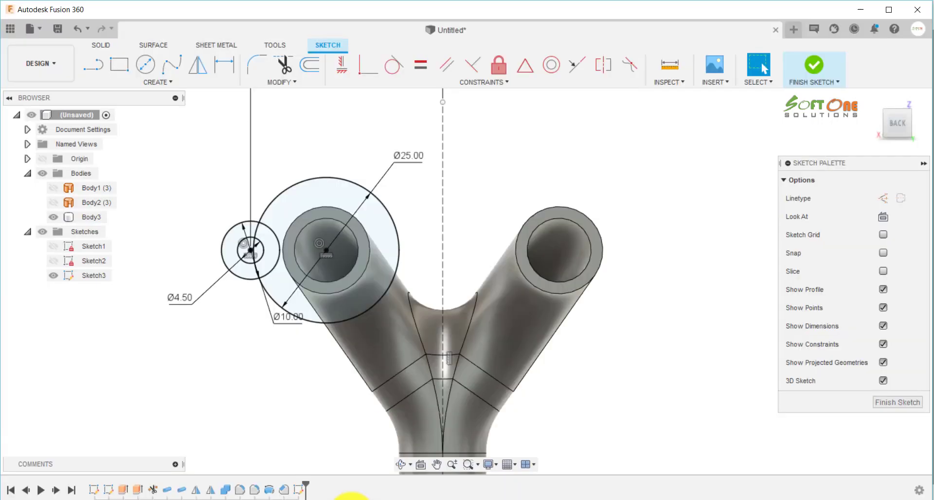
{"action": "scroll", "coordinate": [380, 232], "scroll_direction": "down", "scroll_amount": 2}
{"action": "scroll", "coordinate": [400, 201], "scroll_direction": "up", "scroll_amount": 2}
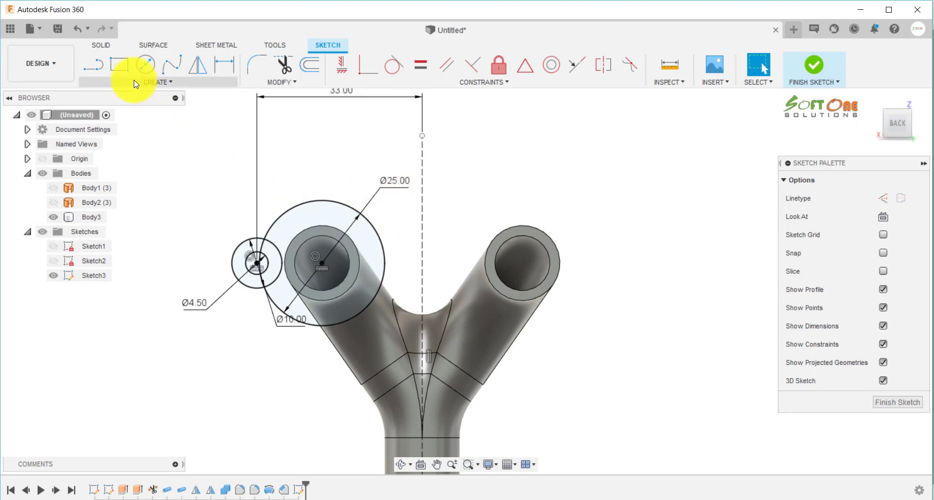
{"action": "scroll", "coordinate": [282, 262], "scroll_direction": "up", "scroll_amount": 3}
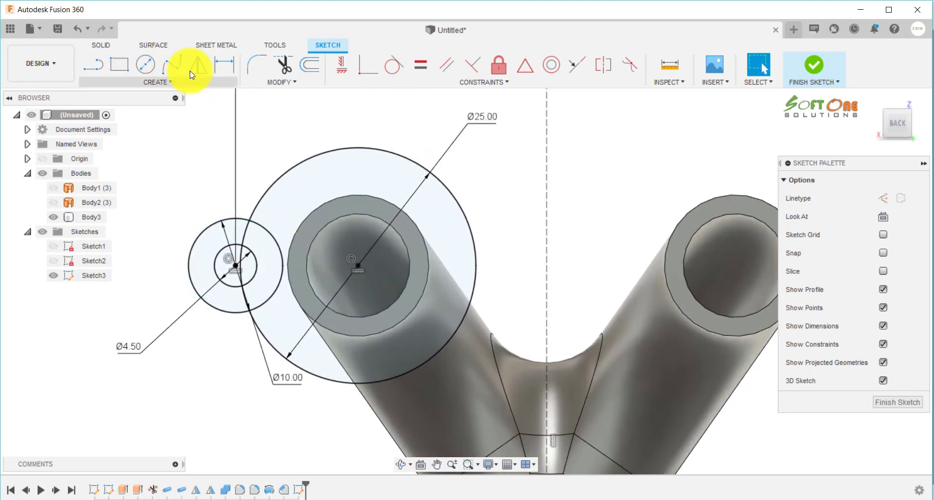
{"action": "left_click", "coordinate": [281, 67]}
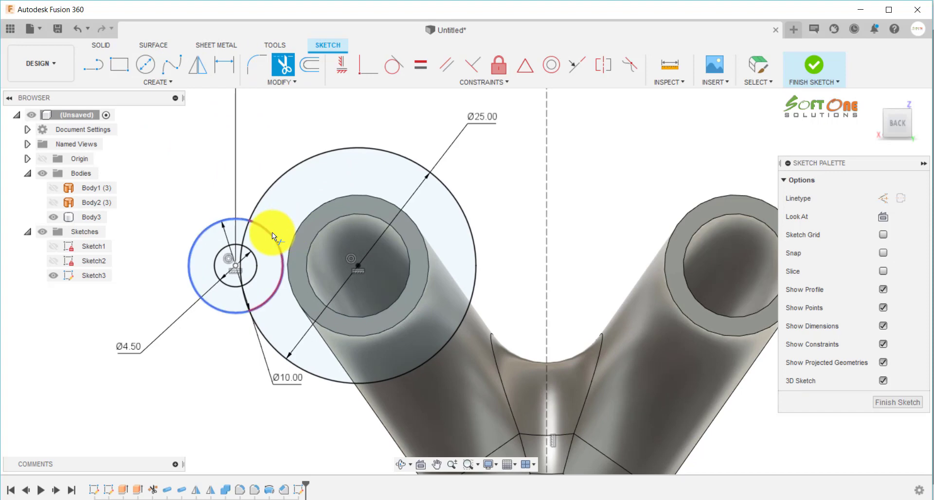
{"action": "left_click", "coordinate": [273, 232]}
{"action": "left_click", "coordinate": [247, 231]}
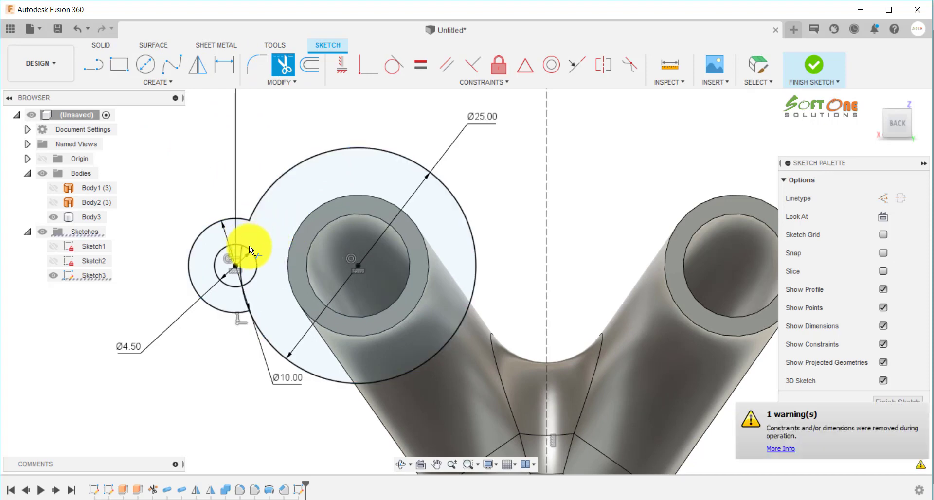
{"action": "left_click", "coordinate": [246, 293]}
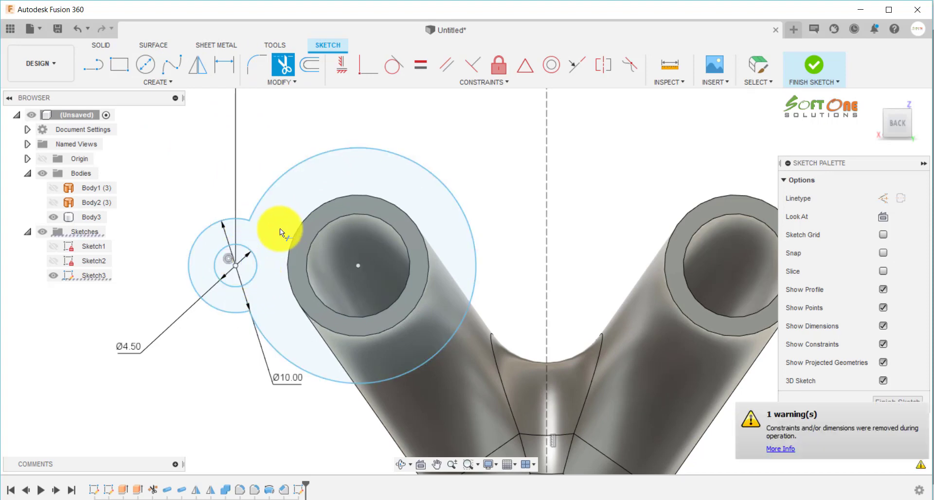
{"action": "key", "text": "Escape"}
Fillet both junctions between the small lug arc and the large flange arc with a 5 mm radius.
{"action": "scroll", "coordinate": [279, 229], "scroll_direction": "down", "scroll_amount": 4}
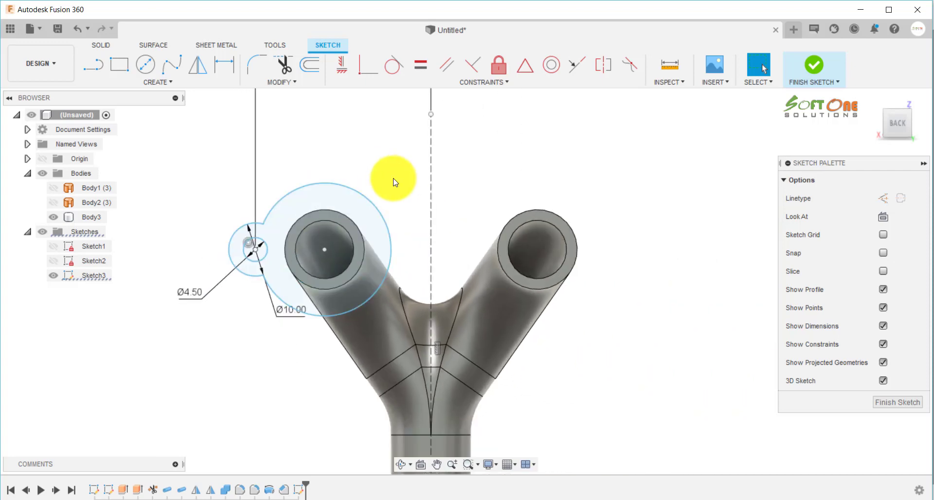
{"action": "scroll", "coordinate": [393, 182], "scroll_direction": "down", "scroll_amount": 2}
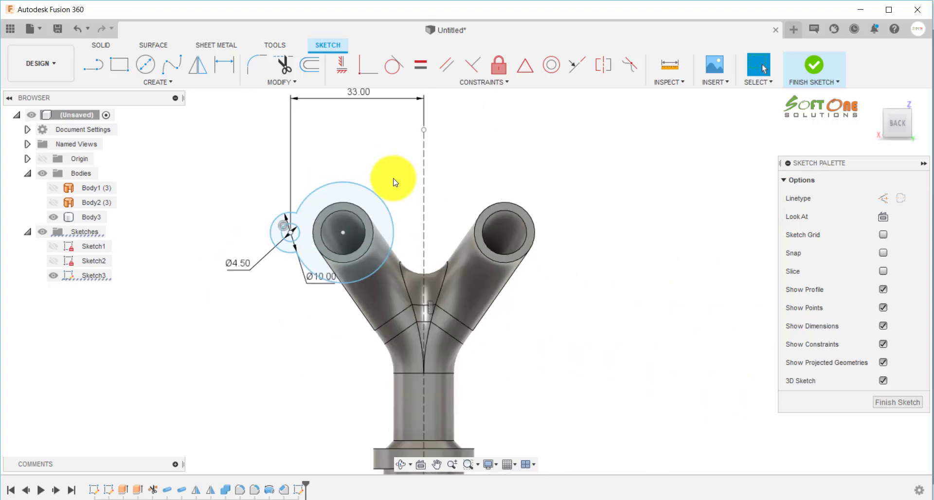
{"action": "scroll", "coordinate": [402, 198], "scroll_direction": "up", "scroll_amount": 2}
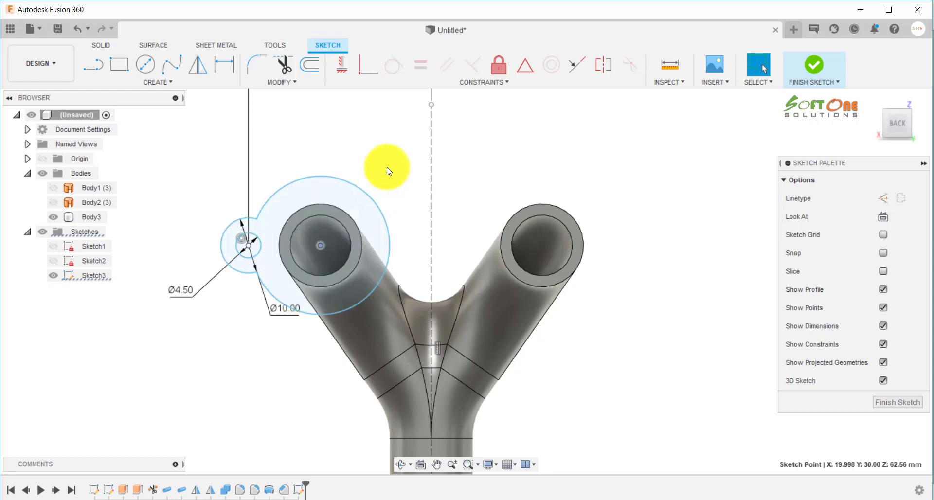
{"action": "left_click", "coordinate": [256, 64]}
{"action": "left_click", "coordinate": [244, 216]}
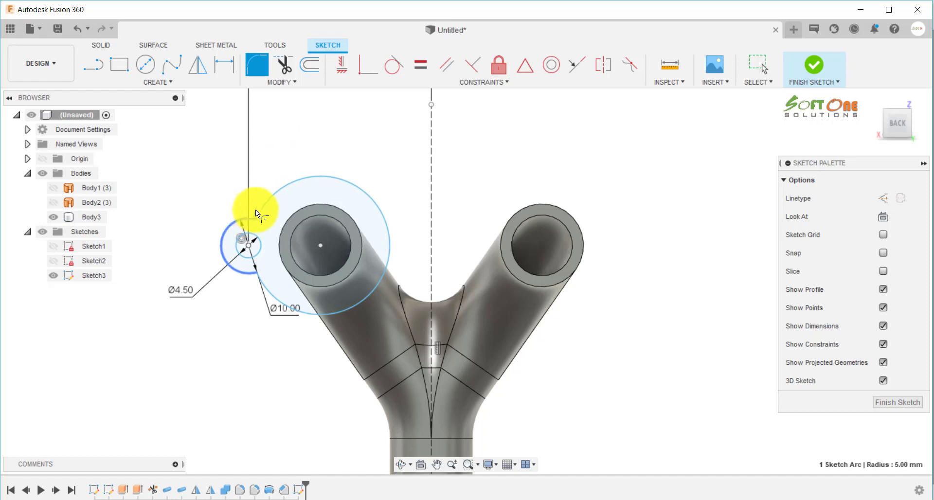
{"action": "left_click", "coordinate": [273, 200]}
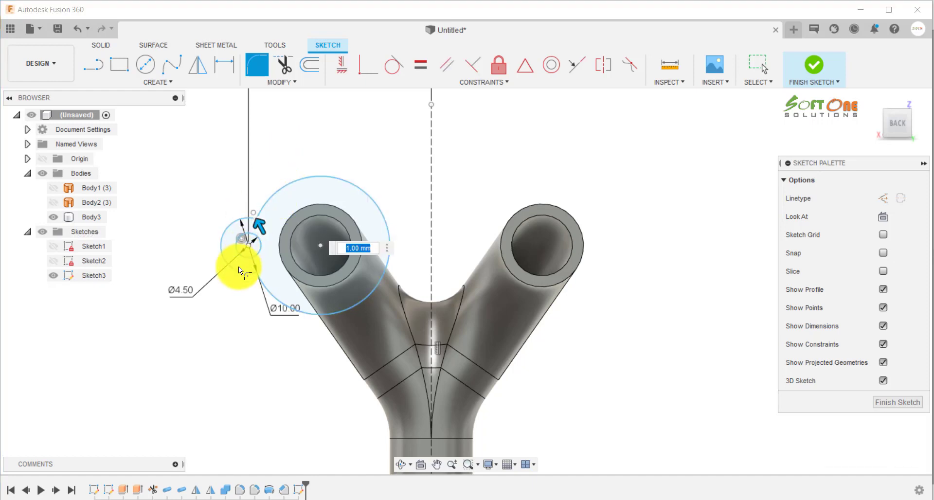
{"action": "key", "text": "Return"}
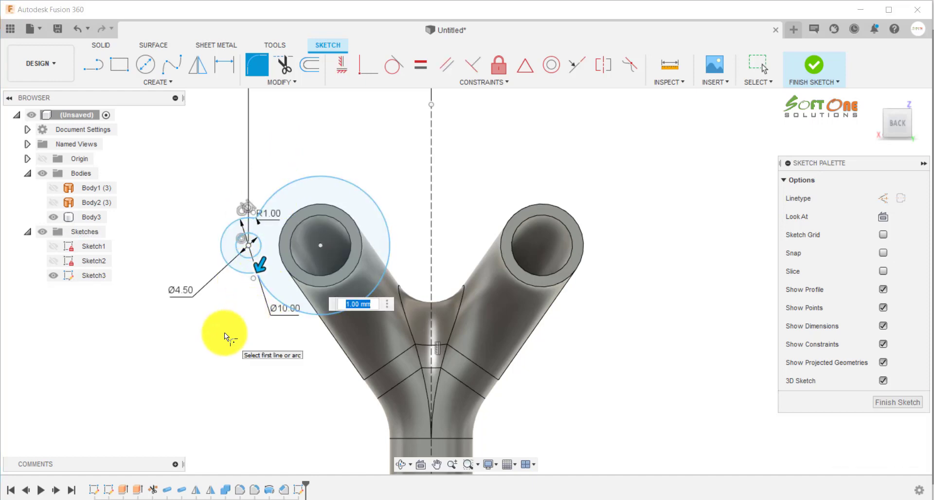
{"action": "type", "text": "5"}
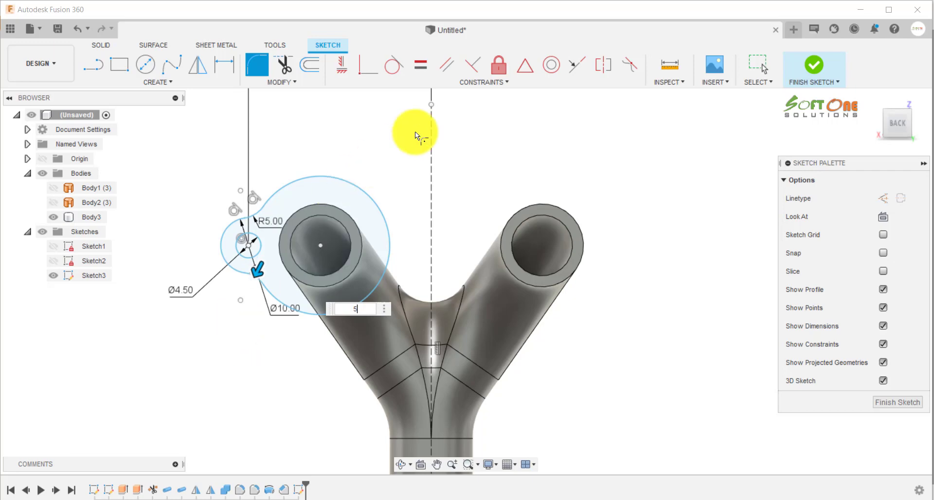
{"action": "right_click", "coordinate": [403, 138]}
{"action": "left_click", "coordinate": [442, 140]}
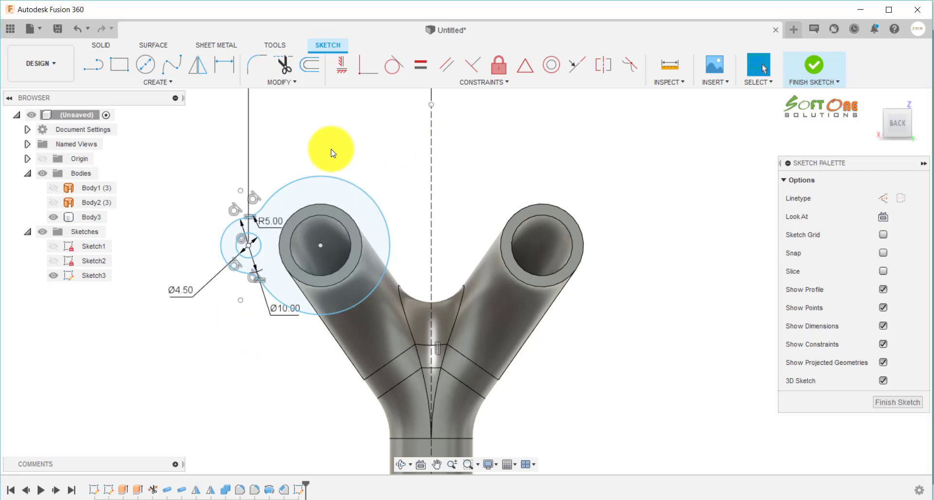
Test how freely the lug profile moves by pulling on the centre of the 4.5 mm hole circle.
{"action": "scroll", "coordinate": [364, 161], "scroll_direction": "down", "scroll_amount": 1}
{"action": "scroll", "coordinate": [362, 159], "scroll_direction": "down", "scroll_amount": 3}
{"action": "scroll", "coordinate": [294, 181], "scroll_direction": "up", "scroll_amount": 5}
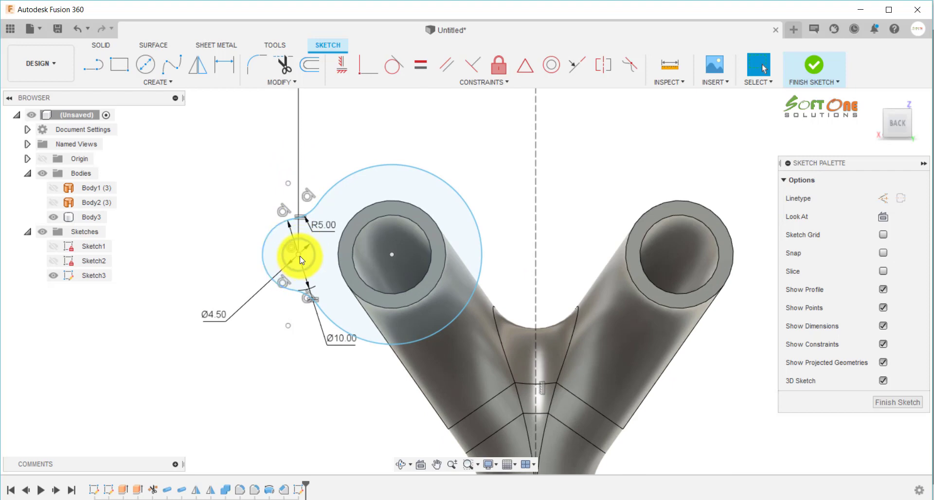
{"action": "mouse_move", "coordinate": [300, 256]}
{"action": "left_mouse_down"}
{"action": "mouse_move", "coordinate": [271, 254]}
{"action": "mouse_move", "coordinate": [277, 273]}
{"action": "mouse_move", "coordinate": [277, 252]}
{"action": "left_mouse_up"}
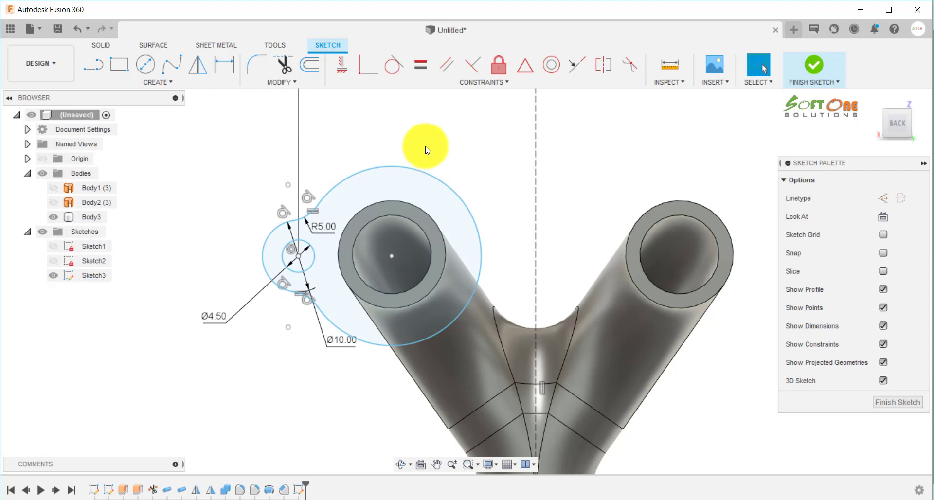
Make the large flange arc concentric with the outer edge of the pipe end it surrounds.
{"action": "left_click", "coordinate": [551, 66]}
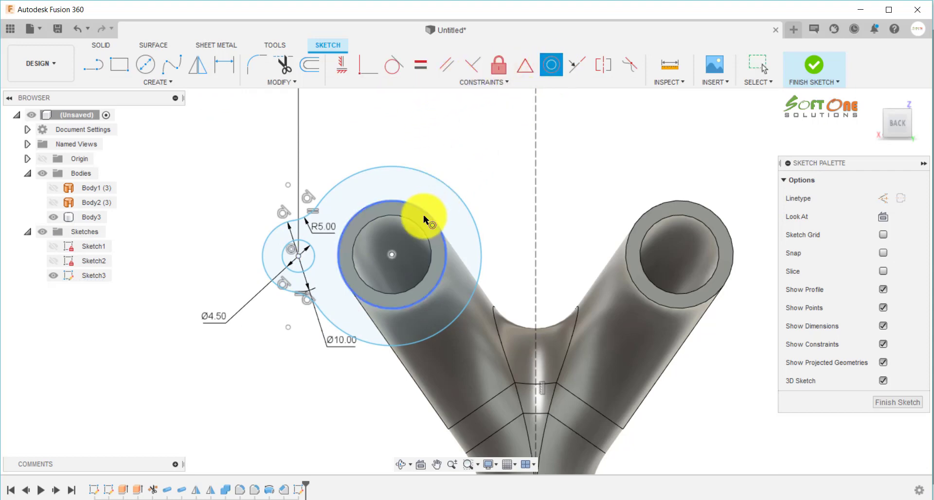
{"action": "left_click", "coordinate": [393, 254]}
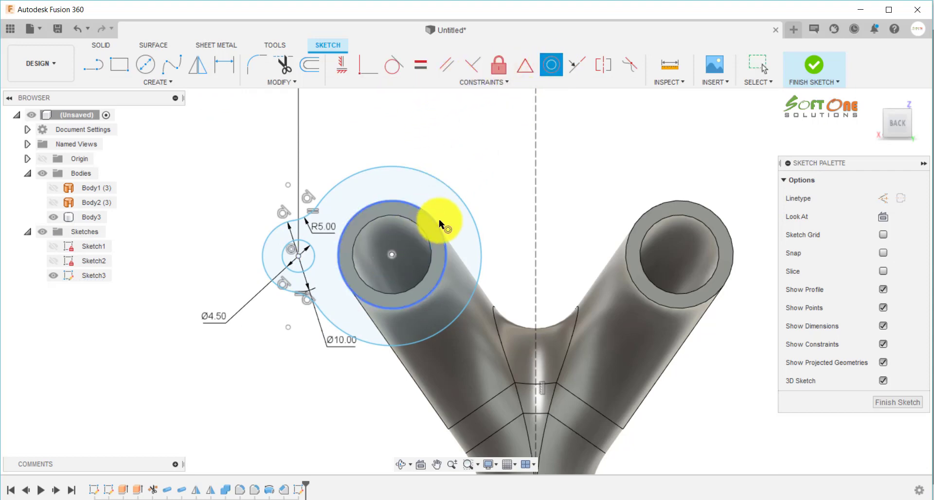
{"action": "left_click", "coordinate": [458, 197]}
{"action": "left_click", "coordinate": [458, 198]}
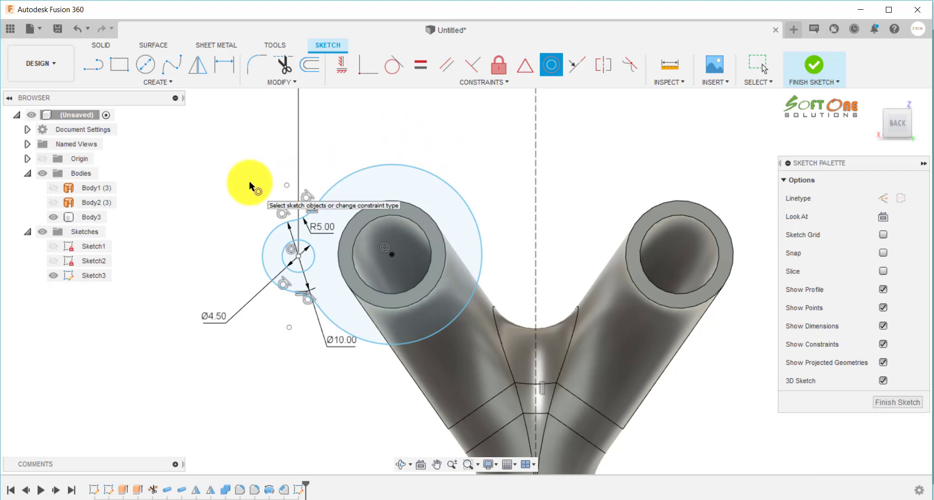
Constrain the lug hole's centre to lie horizontally level with the pipe end's centre.
{"action": "left_click", "coordinate": [341, 71]}
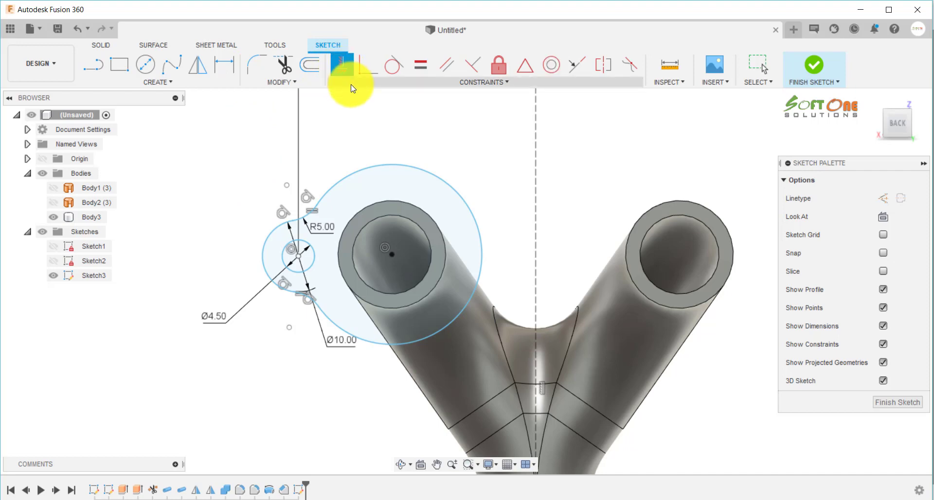
{"action": "left_click", "coordinate": [299, 259]}
{"action": "left_click", "coordinate": [390, 255]}
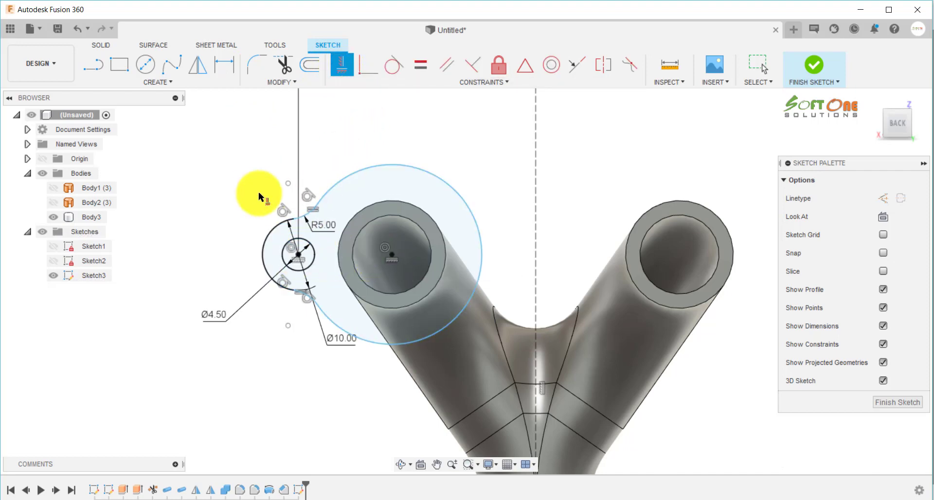
Dimension the large flange arc with a radius of 12.5 mm.
{"action": "scroll", "coordinate": [255, 188], "scroll_direction": "down", "scroll_amount": 2}
{"action": "left_click", "coordinate": [224, 65]}
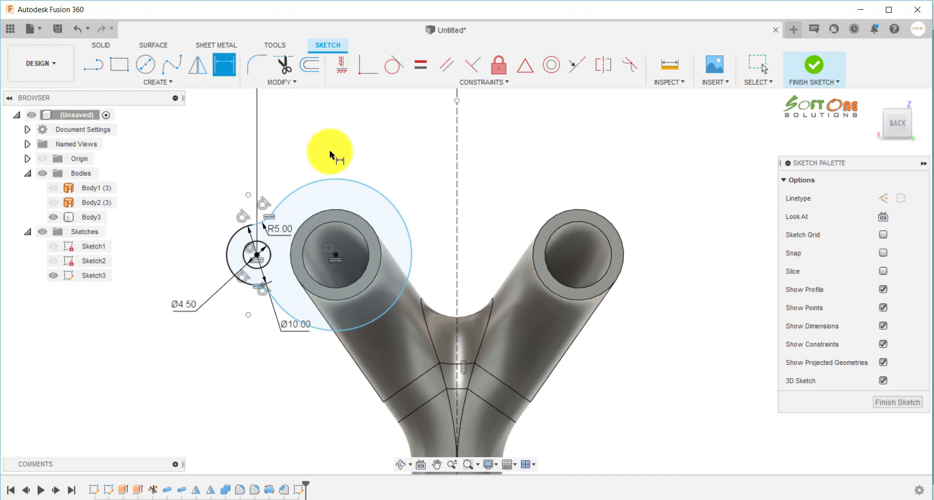
{"action": "left_click", "coordinate": [338, 178]}
{"action": "left_click", "coordinate": [349, 138]}
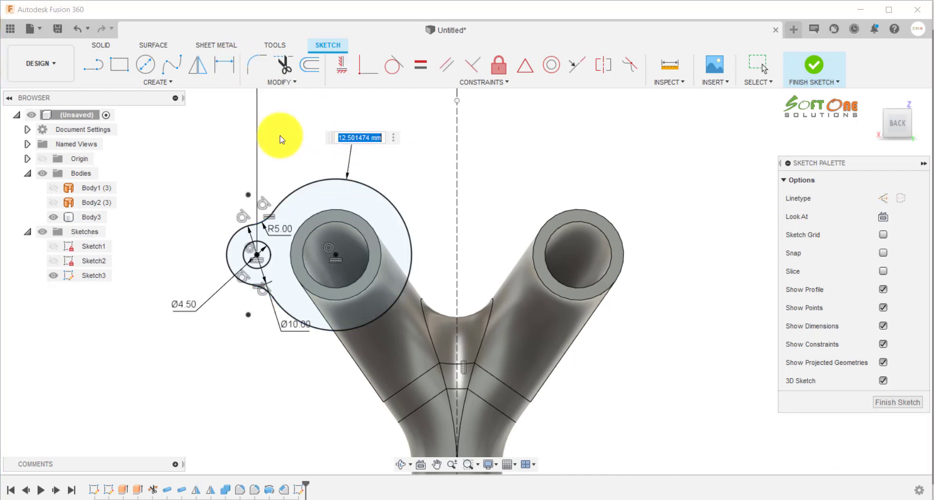
{"action": "type", "text": "12"}
{"action": "key", "text": "Return"}
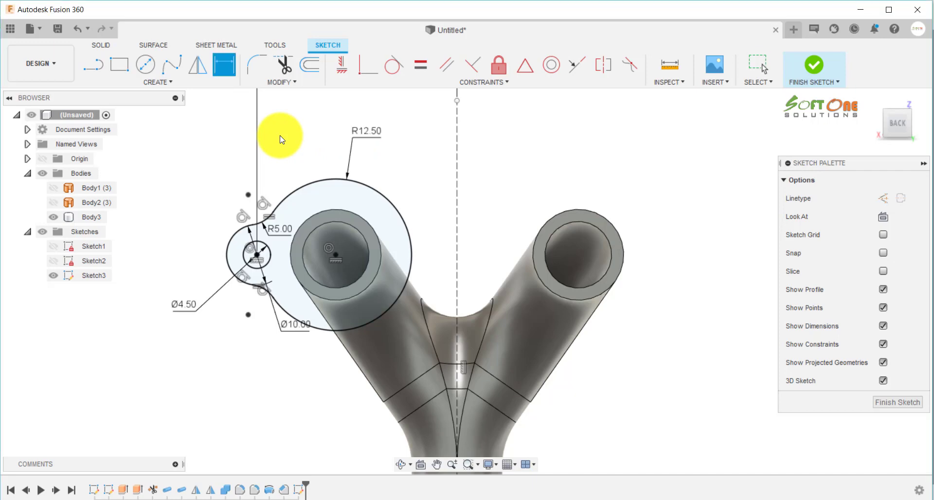
{"action": "scroll", "coordinate": [413, 195], "scroll_direction": "down", "scroll_amount": 1}
{"action": "key", "text": "Escape"}
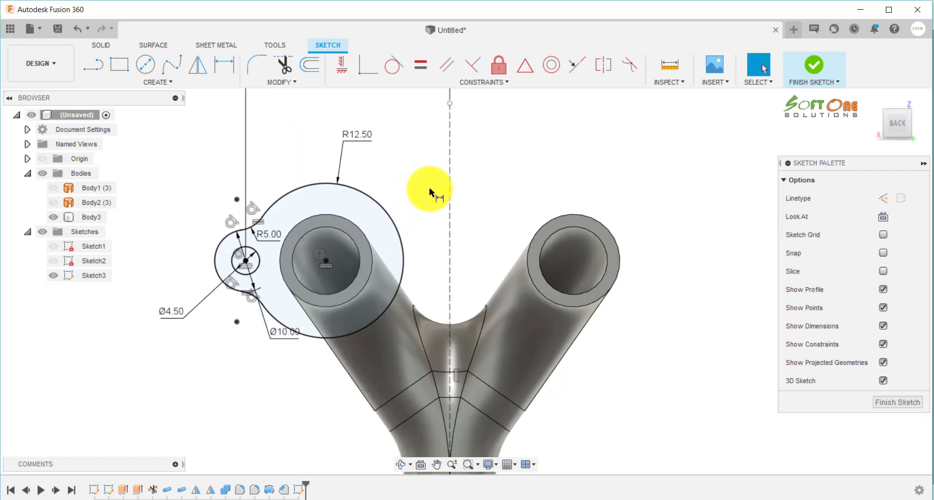
Mirror the lug and flange profile about the dashed vertical centreline, leaving the pipe end edges out of the selection.
{"action": "scroll", "coordinate": [442, 194], "scroll_direction": "down", "scroll_amount": 2}
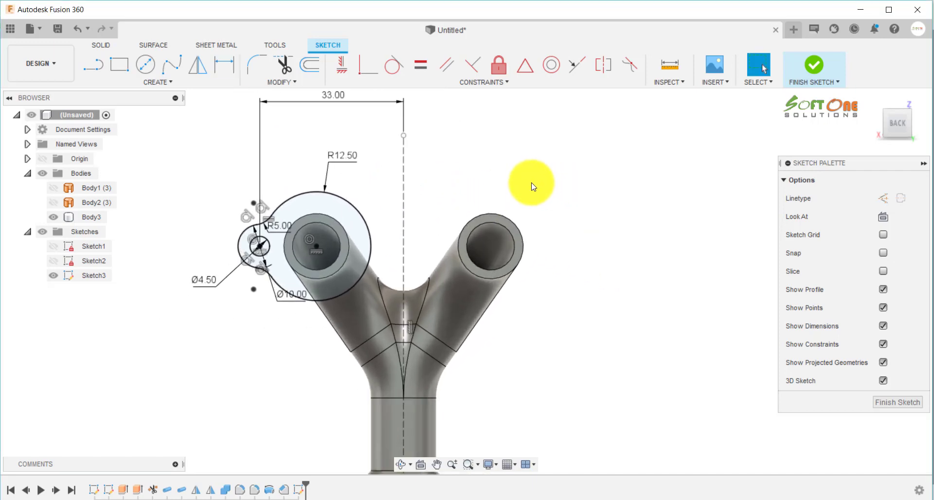
{"action": "left_click", "coordinate": [197, 63]}
{"action": "left_click_drag", "start_coordinate": [198, 171], "coordinate": [380, 304]}
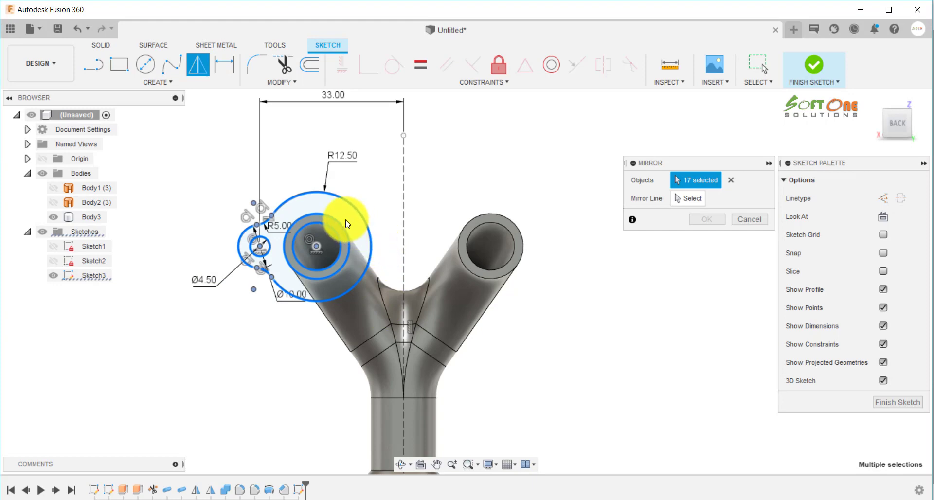
{"action": "scroll", "coordinate": [355, 216], "scroll_direction": "up", "scroll_amount": 3}
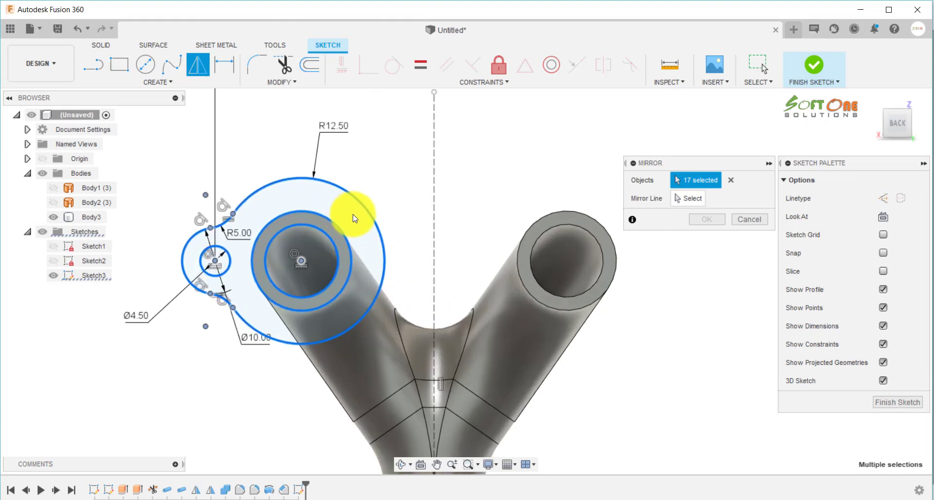
{"action": "left_click", "coordinate": [304, 249]}
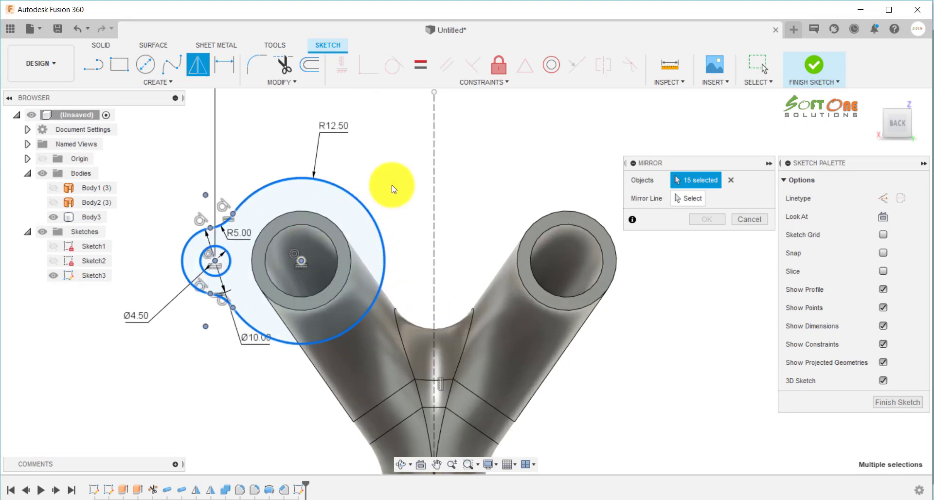
{"action": "left_click", "coordinate": [690, 199]}
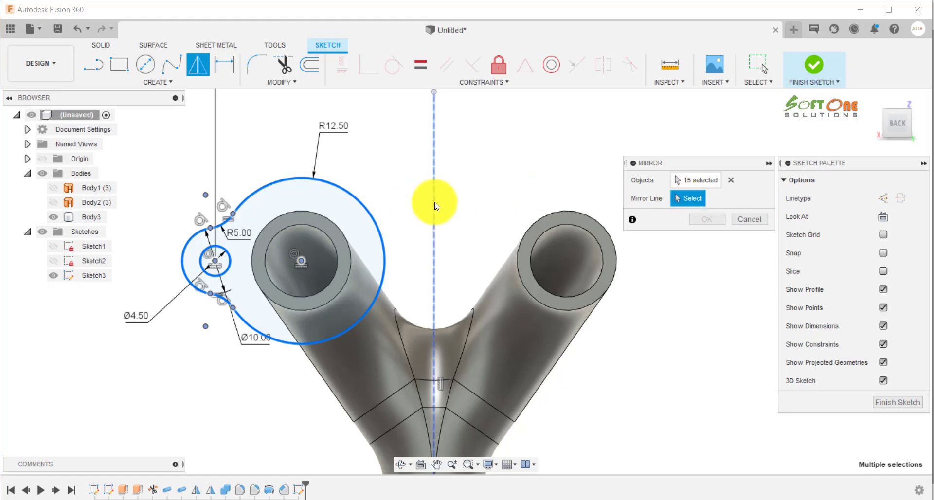
{"action": "left_click", "coordinate": [434, 205]}
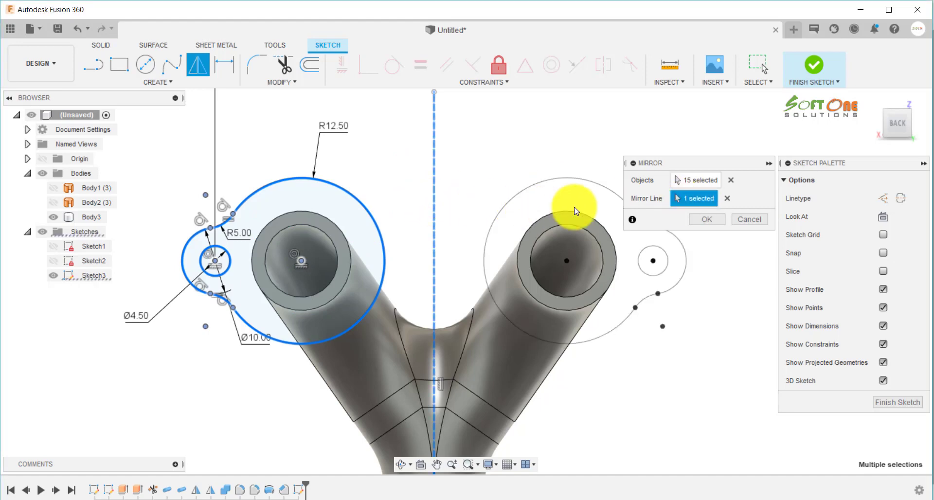
{"action": "left_click", "coordinate": [705, 225]}
{"action": "scroll", "coordinate": [432, 214], "scroll_direction": "down", "scroll_amount": 3}
{"action": "scroll", "coordinate": [410, 158], "scroll_direction": "up", "scroll_amount": 2}
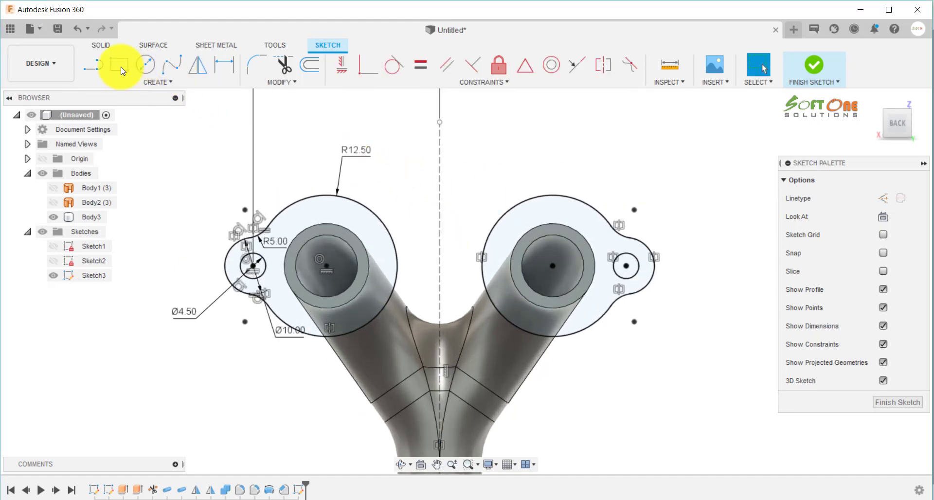
Draw two horizontal lines joining the two large flange arcs, one across their tops and one across their bottoms.
{"action": "left_click", "coordinate": [94, 65]}
{"action": "left_click", "coordinate": [328, 194]}
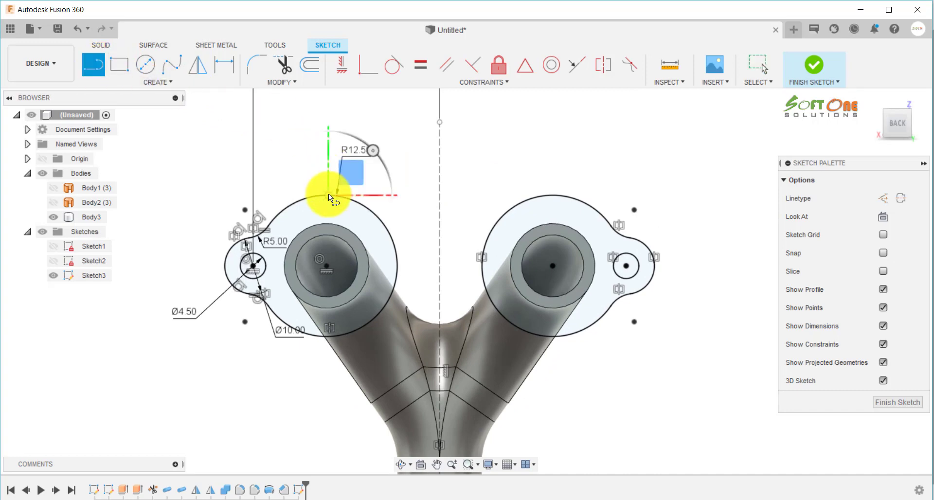
{"action": "left_click", "coordinate": [556, 195]}
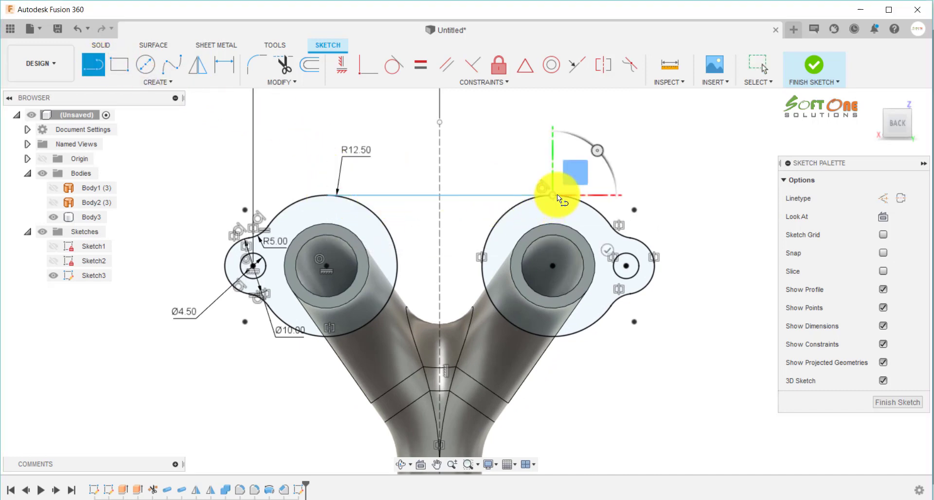
{"action": "left_click", "coordinate": [328, 336]}
{"action": "left_click", "coordinate": [552, 336]}
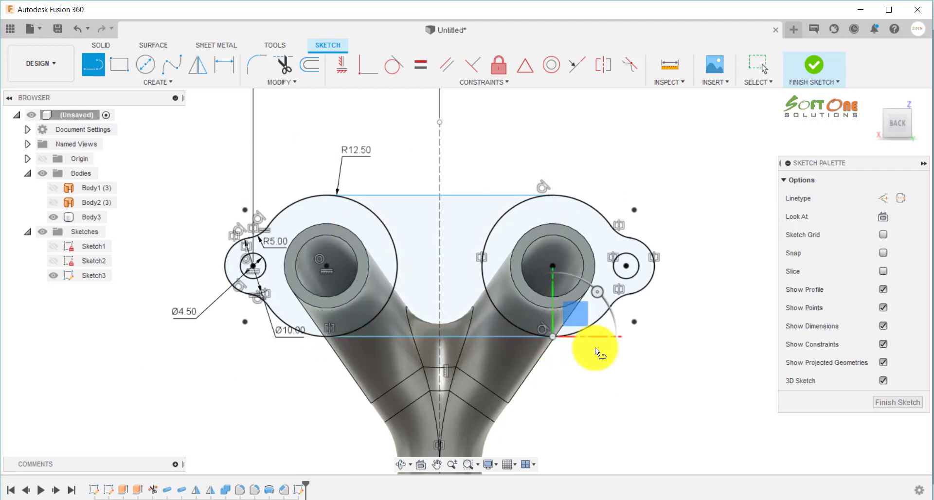
Make both connecting lines tangent to the original large flange arc.
{"action": "left_click", "coordinate": [394, 65]}
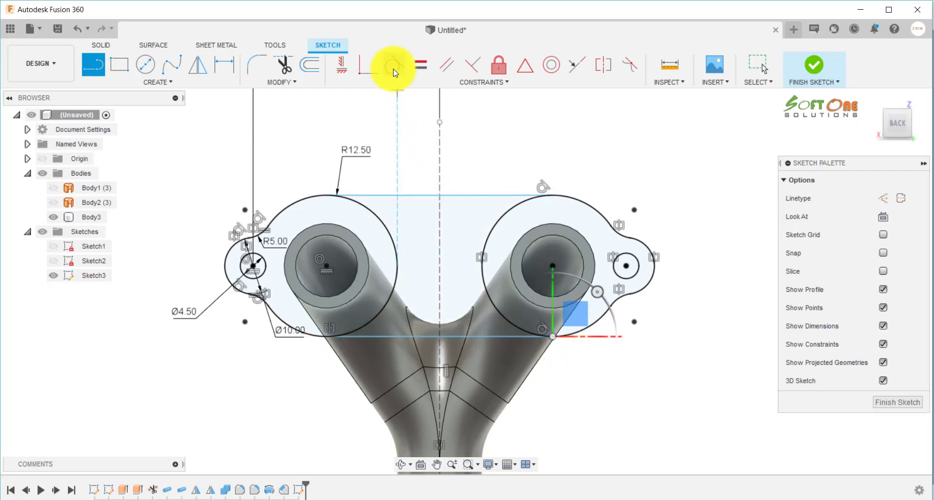
{"action": "left_click", "coordinate": [359, 195]}
{"action": "left_click", "coordinate": [354, 199]}
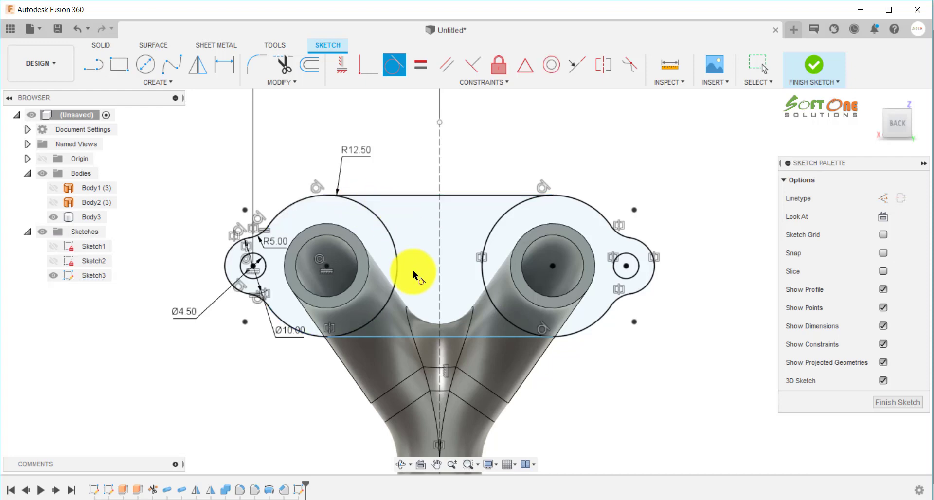
{"action": "left_click", "coordinate": [399, 335]}
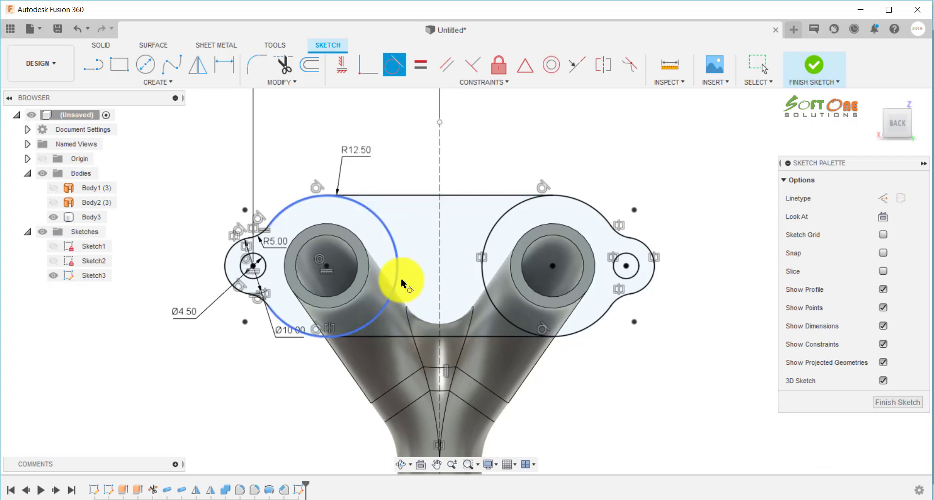
{"action": "left_click", "coordinate": [399, 278]}
{"action": "key", "text": "Escape"}
{"action": "scroll", "coordinate": [413, 157], "scroll_direction": "down", "scroll_amount": 2}
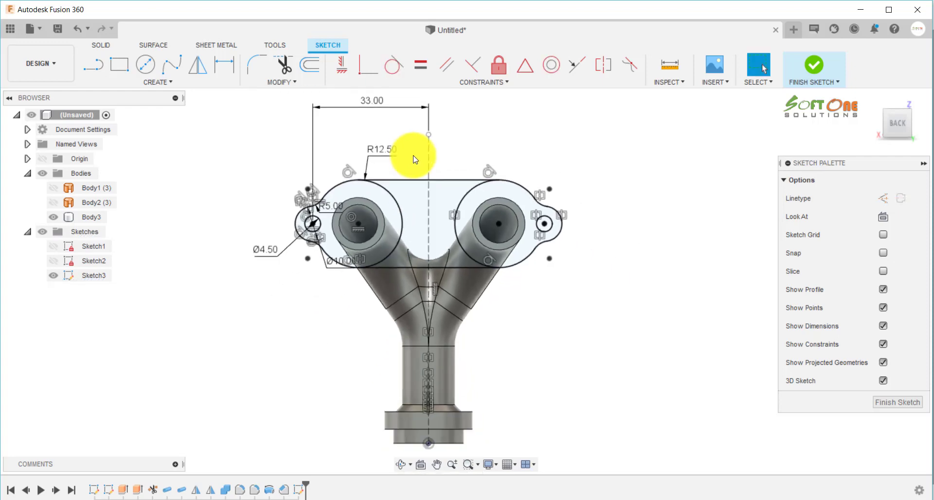
Project the outer circular edges of both pipe ends into the flange sketch.
{"action": "scroll", "coordinate": [415, 159], "scroll_direction": "up", "scroll_amount": 1}
{"action": "scroll", "coordinate": [421, 158], "scroll_direction": "up", "scroll_amount": 2}
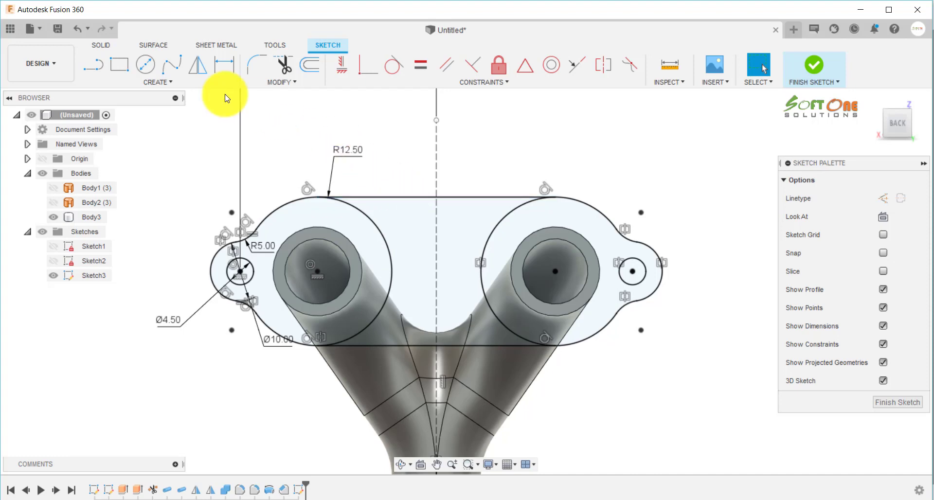
{"action": "left_click", "coordinate": [168, 83]}
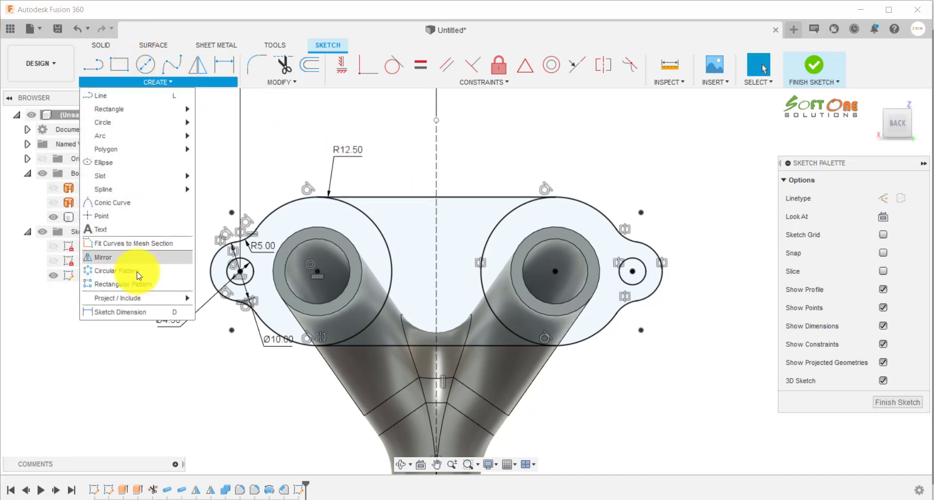
{"action": "mouse_move", "coordinate": [138, 298]}
{"action": "left_click", "coordinate": [214, 298]}
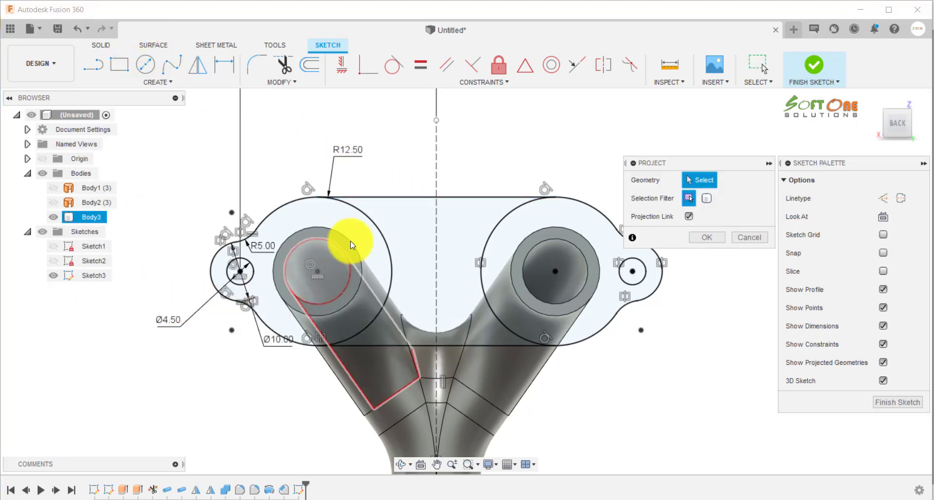
{"action": "left_click", "coordinate": [350, 239]}
{"action": "left_click", "coordinate": [546, 226]}
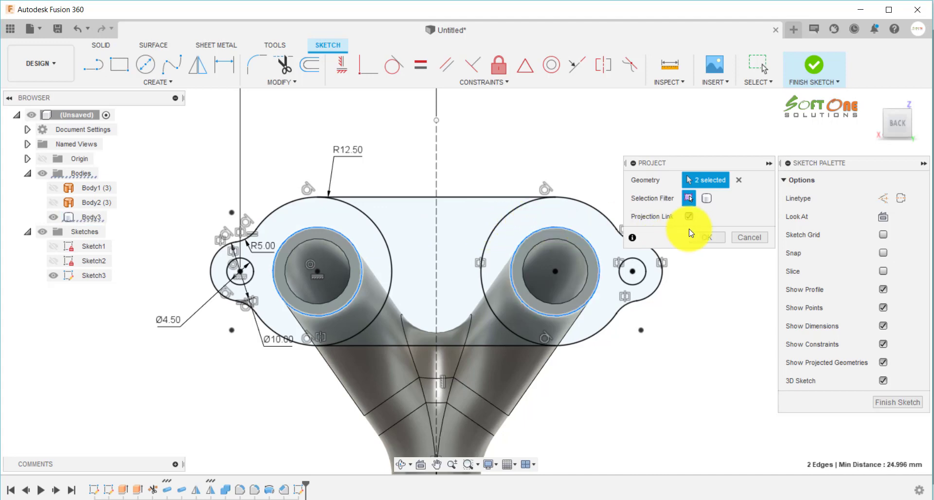
{"action": "left_click", "coordinate": [705, 238]}
{"action": "scroll", "coordinate": [458, 156], "scroll_direction": "down", "scroll_amount": 3}
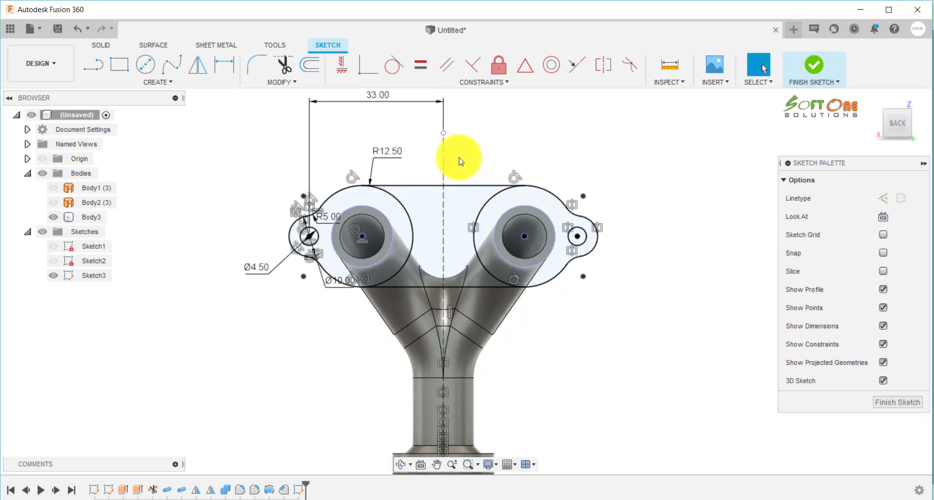
Finish the sketch and extrude the three flange profiles -5 mm toward the pipes, leaving the bores and bolt holes open and joining the flange to the body.
{"action": "middle_click_drag", "start_coordinate": [631, 265], "coordinate": [629, 265], "text": "shift"}
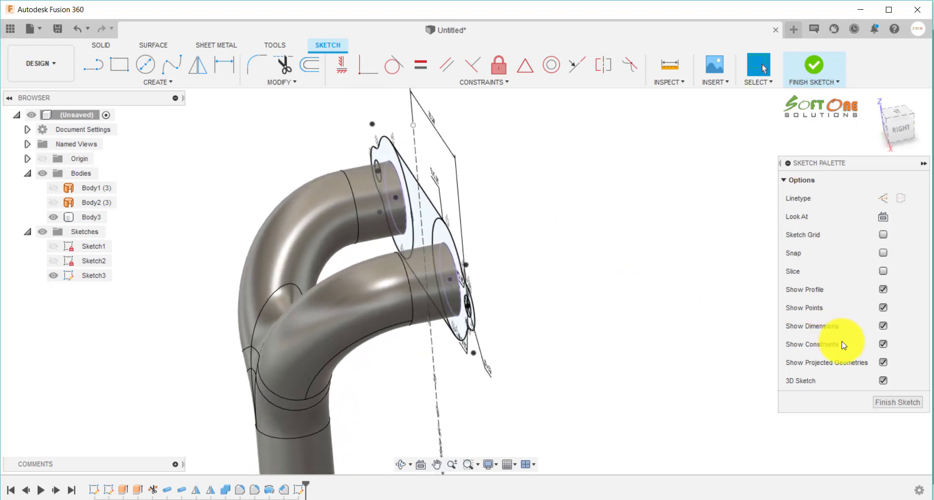
{"action": "left_click", "coordinate": [886, 401]}
{"action": "middle_click_drag", "start_coordinate": [563, 235], "coordinate": [506, 230], "text": "shift"}
{"action": "left_click", "coordinate": [122, 65]}
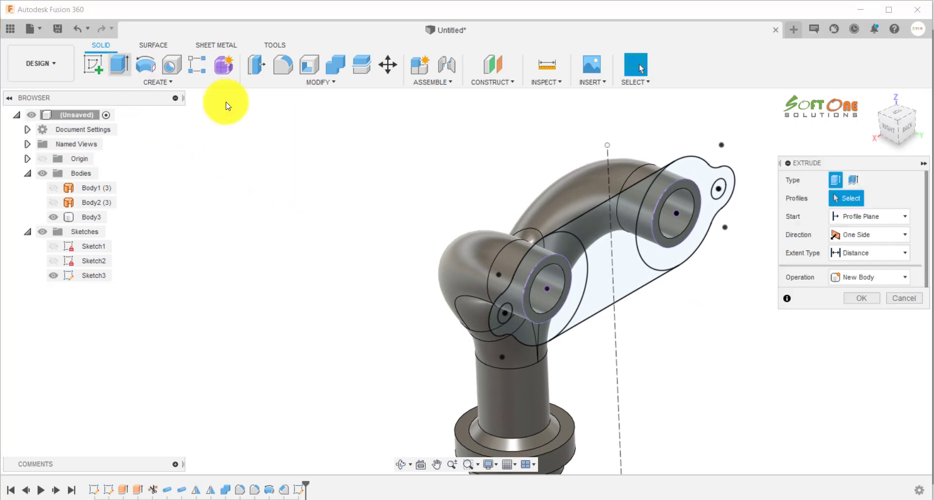
{"action": "left_click", "coordinate": [583, 239]}
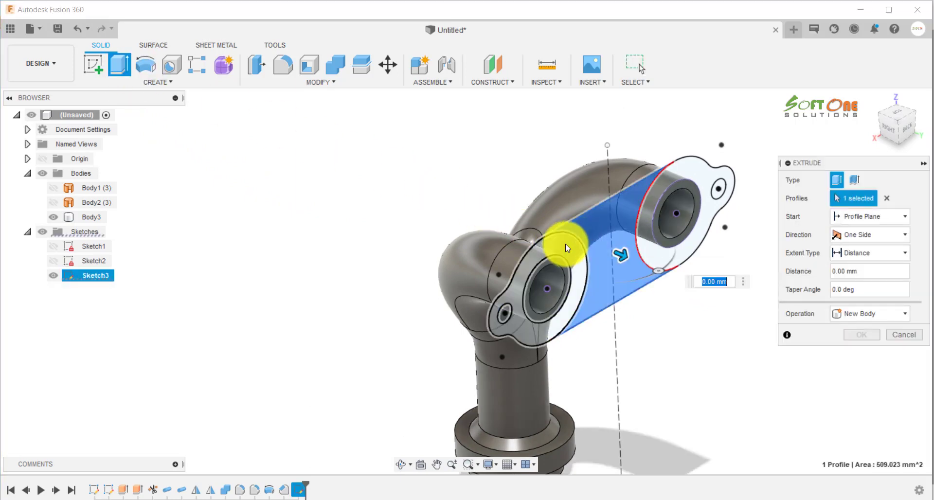
{"action": "left_click", "coordinate": [565, 243]}
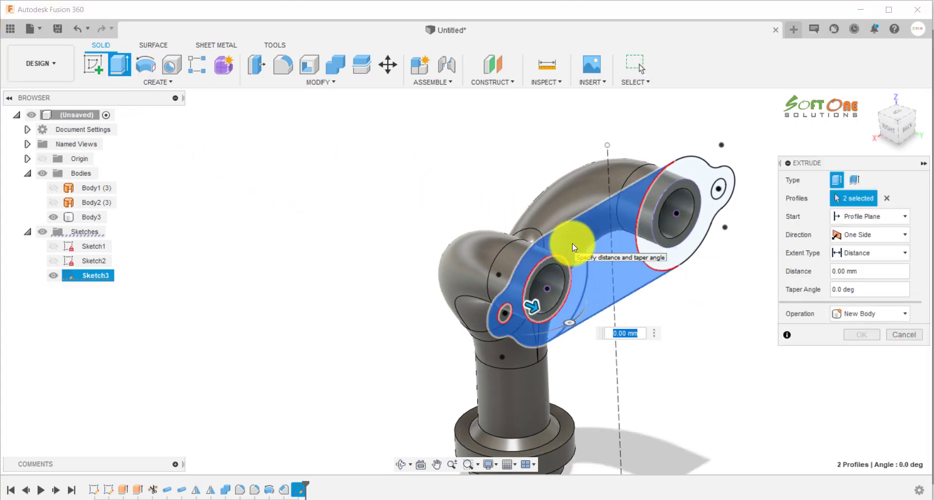
{"action": "left_click", "coordinate": [673, 175]}
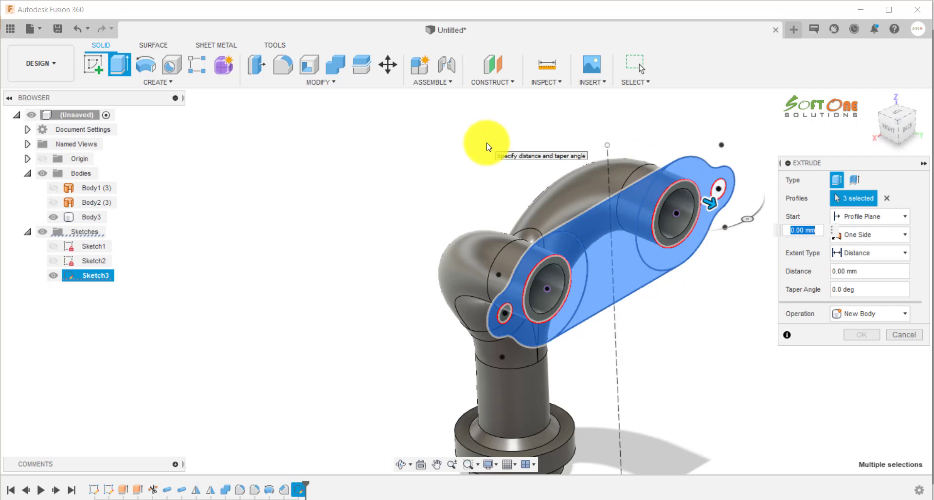
{"action": "type", "text": "5"}
{"action": "key", "text": "Return"}
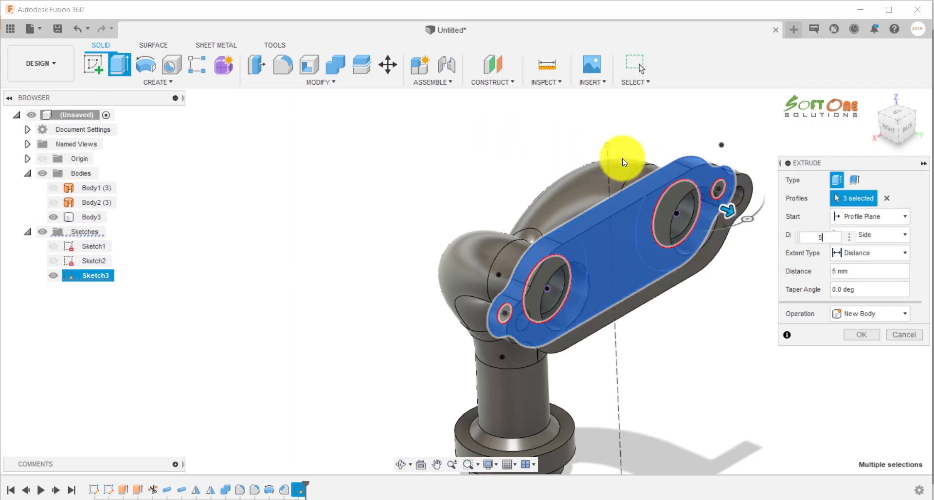
{"action": "mouse_move", "coordinate": [526, 160]}
{"action": "middle_mouse_down", "text": "shift"}
{"action": "mouse_move", "coordinate": [499, 157]}
{"action": "mouse_move", "coordinate": [526, 161]}
{"action": "middle_mouse_up", "text": "shift"}
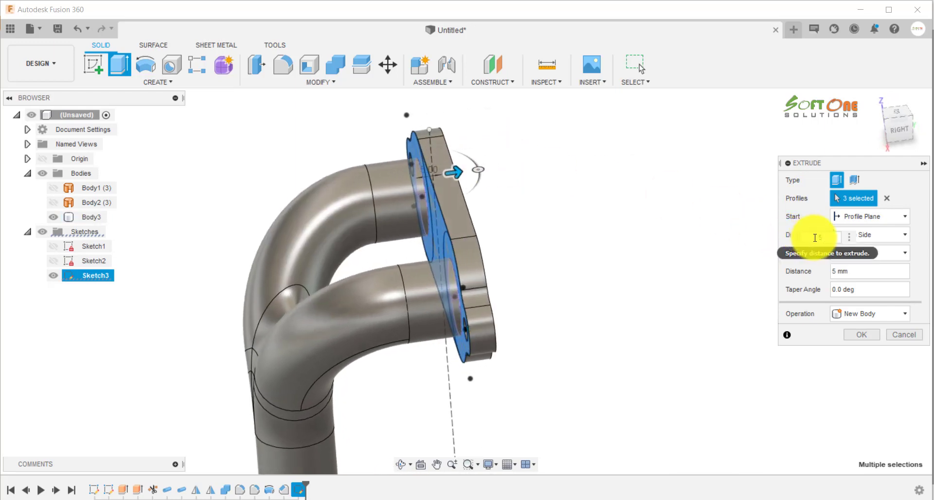
{"action": "type", "text": "-"}
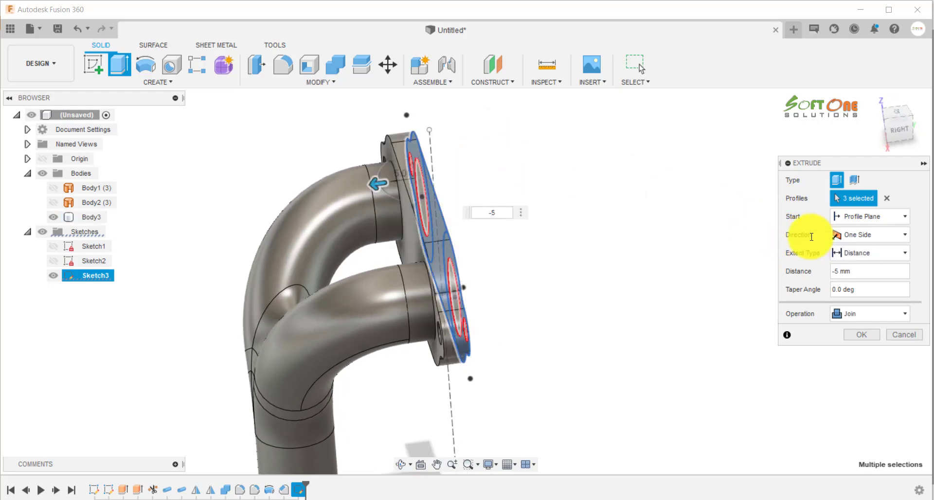
{"action": "middle_click_drag", "start_coordinate": [685, 256], "coordinate": [687, 257], "text": "shift"}
{"action": "left_click", "coordinate": [855, 335]}
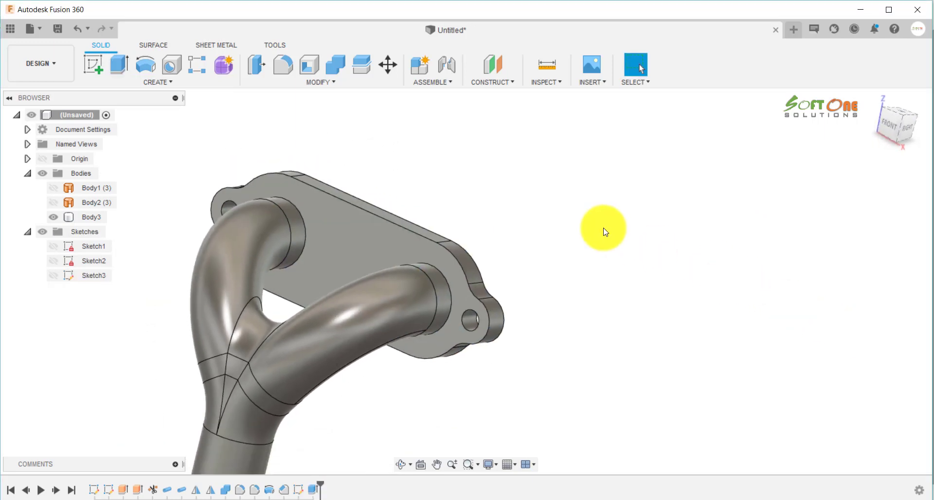
Inspect the flange from both sides, check its chamfer callouts on the reference drawing in Foxit Reader, and return to Fusion 360.
{"action": "middle_click_drag", "start_coordinate": [590, 261], "coordinate": [525, 321], "text": "shift"}
{"action": "middle_click_drag", "start_coordinate": [261, 245], "coordinate": [350, 257], "text": "shift"}
{"action": "scroll", "coordinate": [349, 257], "scroll_direction": "down", "scroll_amount": 4}
{"action": "scroll", "coordinate": [489, 277], "scroll_direction": "down", "scroll_amount": 4}
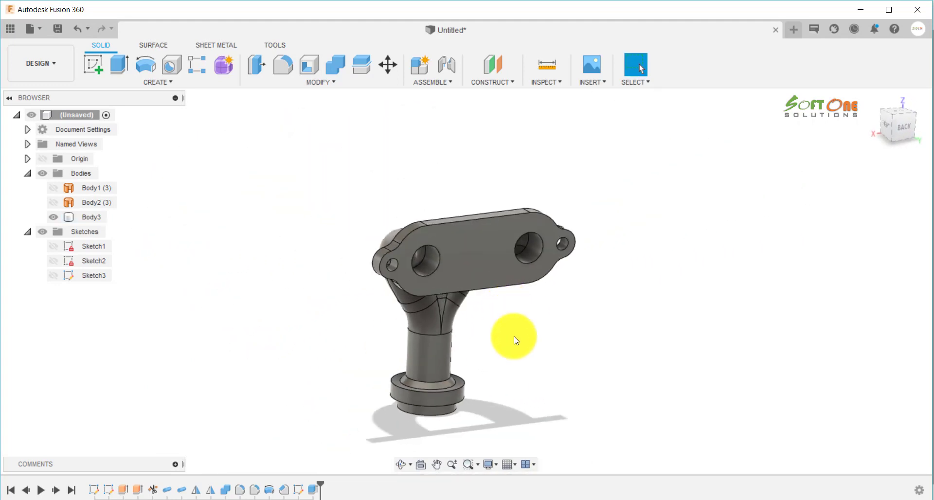
{"action": "left_click", "coordinate": [376, 499]}
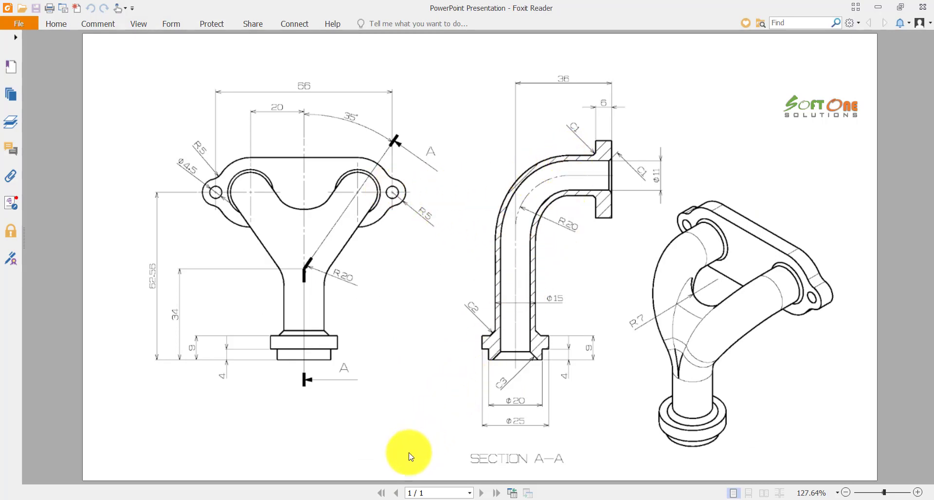
{"action": "left_click", "coordinate": [343, 499]}
Chamfer the two circular edges where the branch pipes meet the back of the flange with an equal distance of 1 mm.
{"action": "mouse_move", "coordinate": [436, 169]}
{"action": "middle_mouse_down", "text": "shift"}
{"action": "mouse_move", "coordinate": [438, 179]}
{"action": "mouse_move", "coordinate": [444, 175]}
{"action": "middle_mouse_up", "text": "shift"}
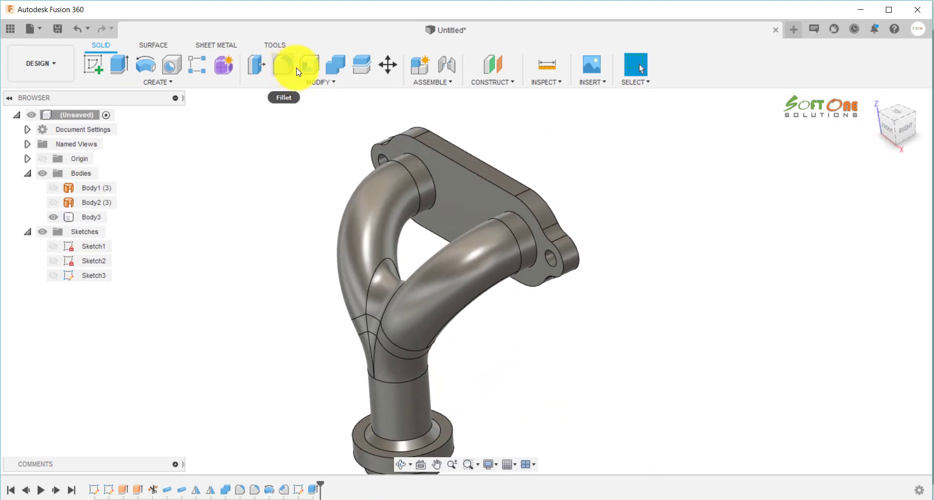
{"action": "left_click", "coordinate": [312, 84]}
{"action": "left_click", "coordinate": [275, 123]}
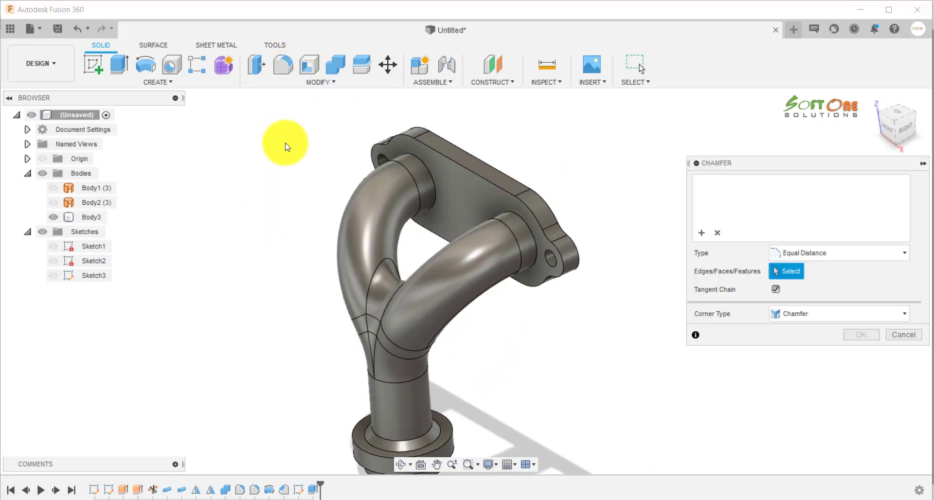
{"action": "left_click", "coordinate": [422, 163]}
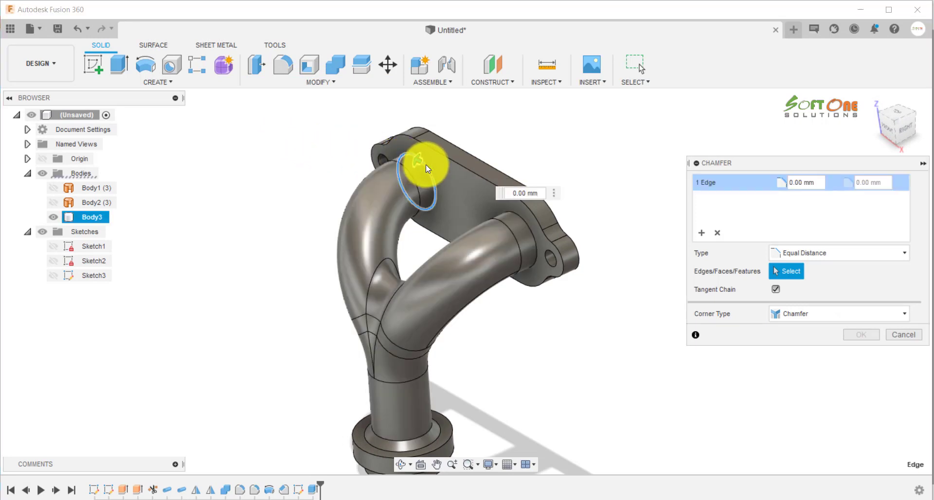
{"action": "left_click", "coordinate": [526, 226]}
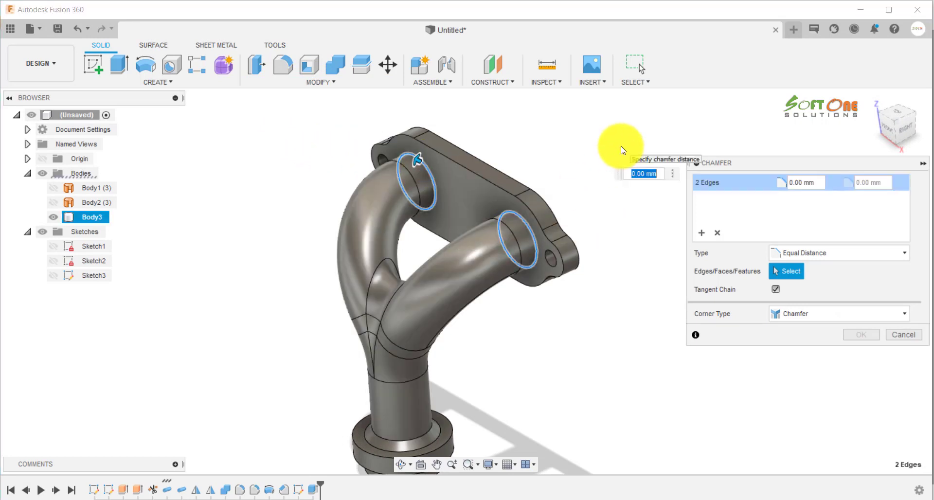
{"action": "type", "text": "1"}
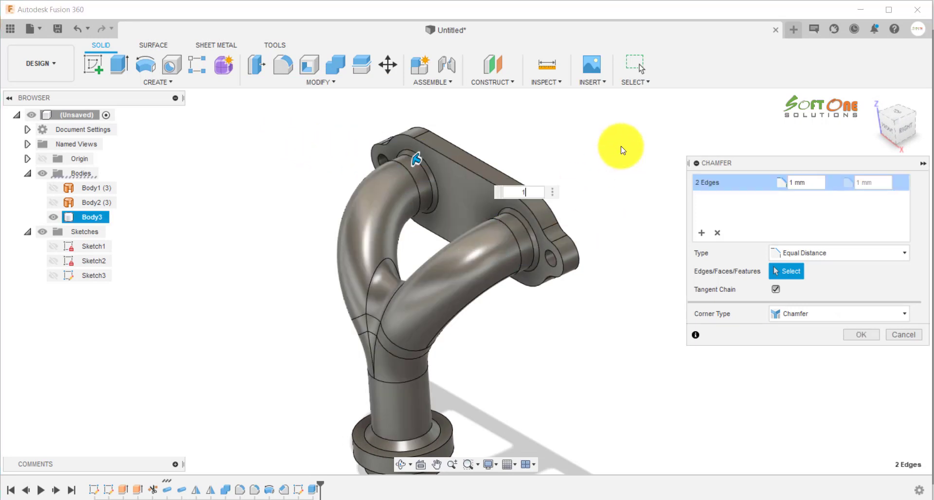
{"action": "left_click", "coordinate": [857, 335]}
{"action": "scroll", "coordinate": [678, 300], "scroll_direction": "down", "scroll_amount": 2}
{"action": "middle_click_drag", "start_coordinate": [688, 323], "coordinate": [695, 325], "text": "shift"}
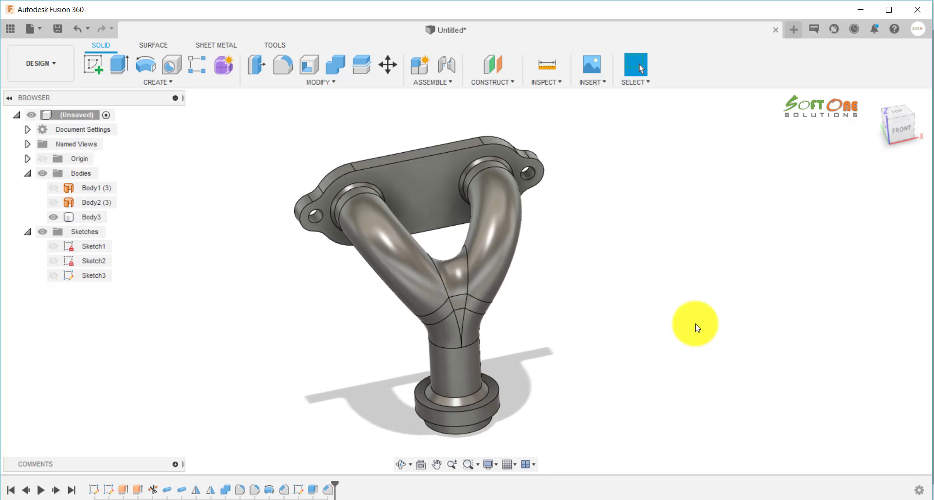
Apply the Paint - Metal Flake (Red) appearance from the library to the whole manifold body.
{"action": "key", "text": "a"}
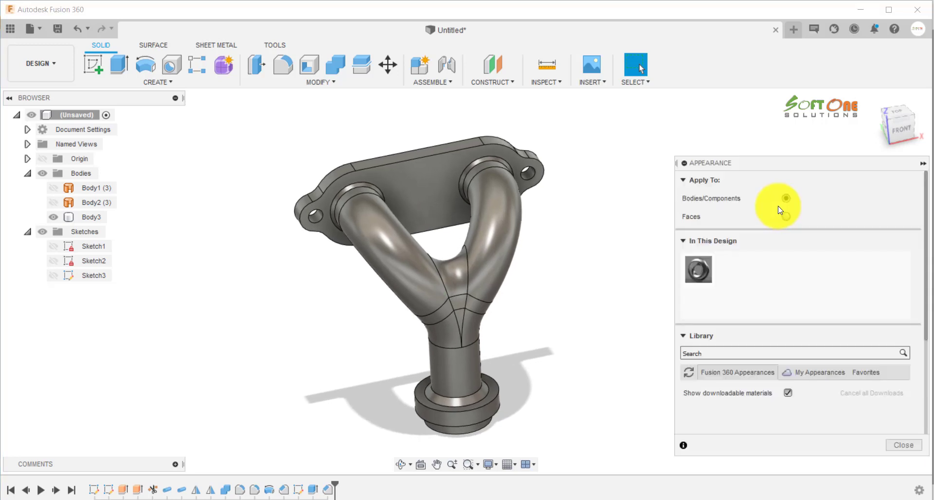
{"action": "left_click", "coordinate": [683, 242]}
{"action": "scroll", "coordinate": [702, 364], "scroll_direction": "down", "scroll_amount": 5}
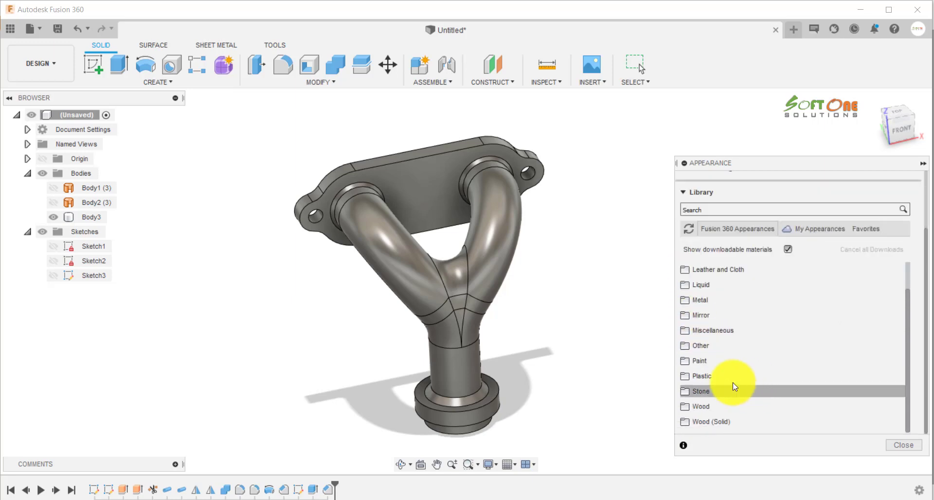
{"action": "left_click", "coordinate": [702, 361]}
{"action": "scroll", "coordinate": [778, 340], "scroll_direction": "down", "scroll_amount": 3}
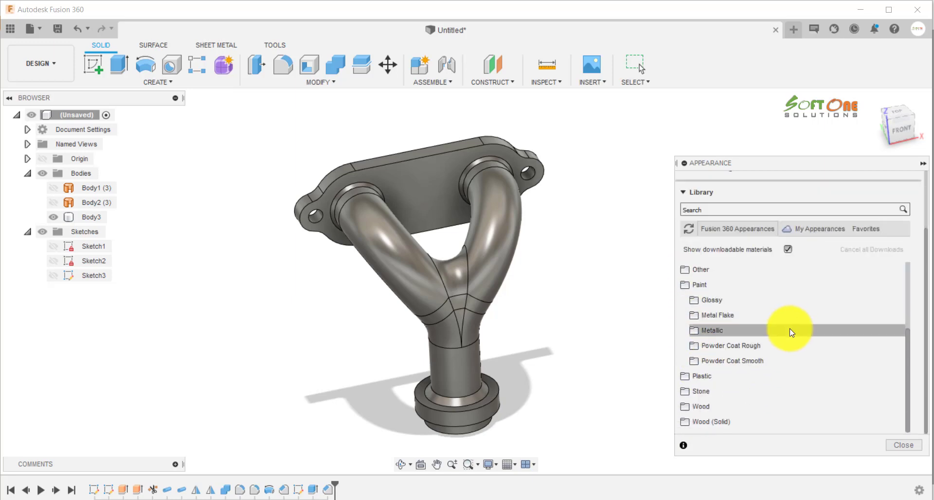
{"action": "left_click", "coordinate": [726, 332]}
{"action": "scroll", "coordinate": [731, 337], "scroll_direction": "down", "scroll_amount": 1}
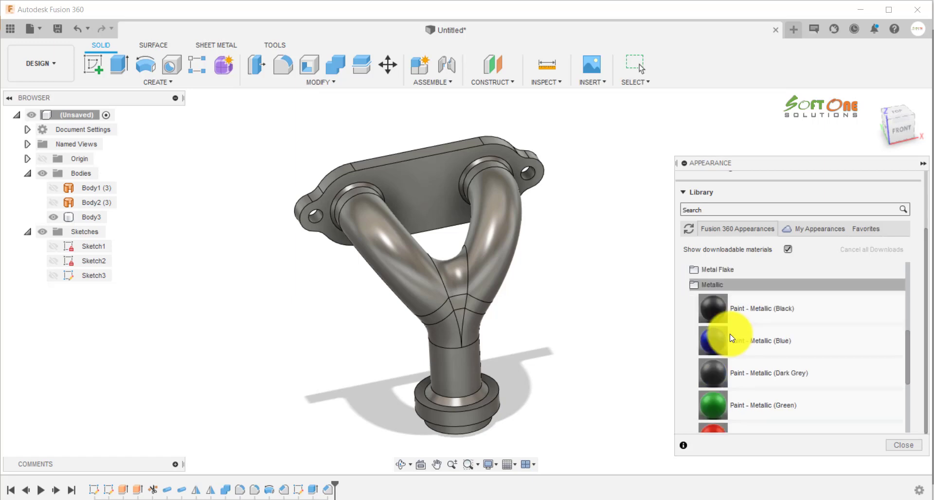
{"action": "left_click", "coordinate": [719, 272]}
{"action": "scroll", "coordinate": [720, 273], "scroll_direction": "down", "scroll_amount": 2}
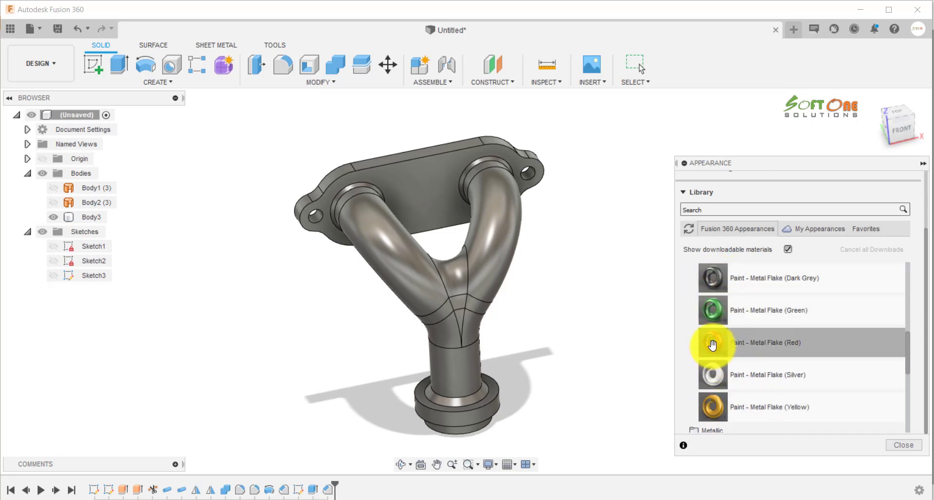
{"action": "left_click_drag", "start_coordinate": [712, 345], "coordinate": [587, 300]}
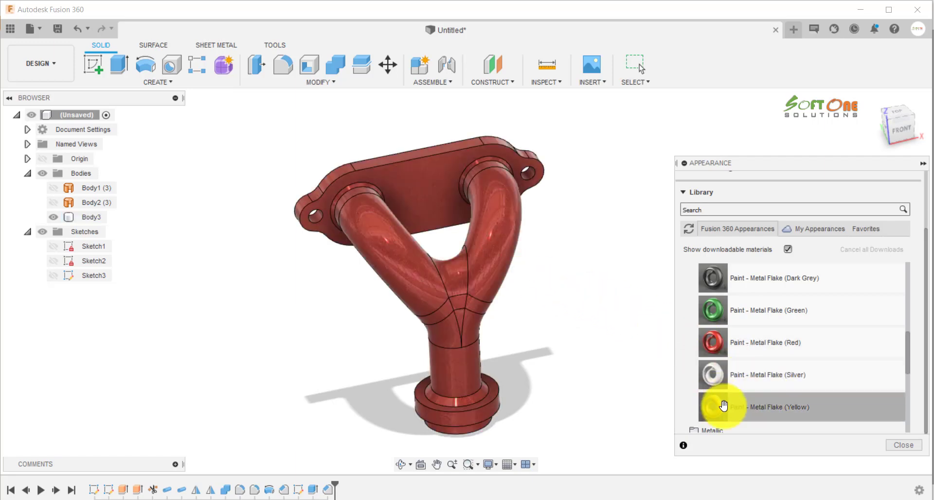
{"action": "left_click", "coordinate": [902, 445]}
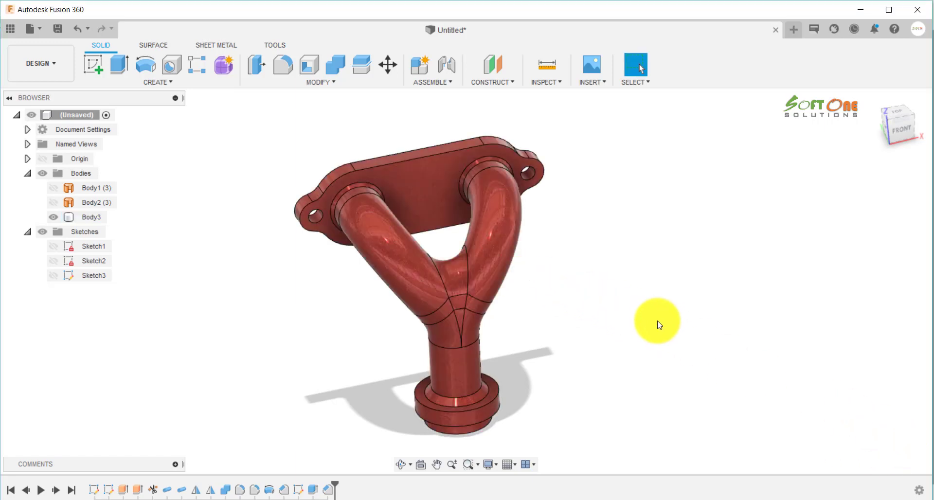
{"action": "middle_click_drag", "start_coordinate": [659, 325], "coordinate": [681, 363], "text": "shift"}
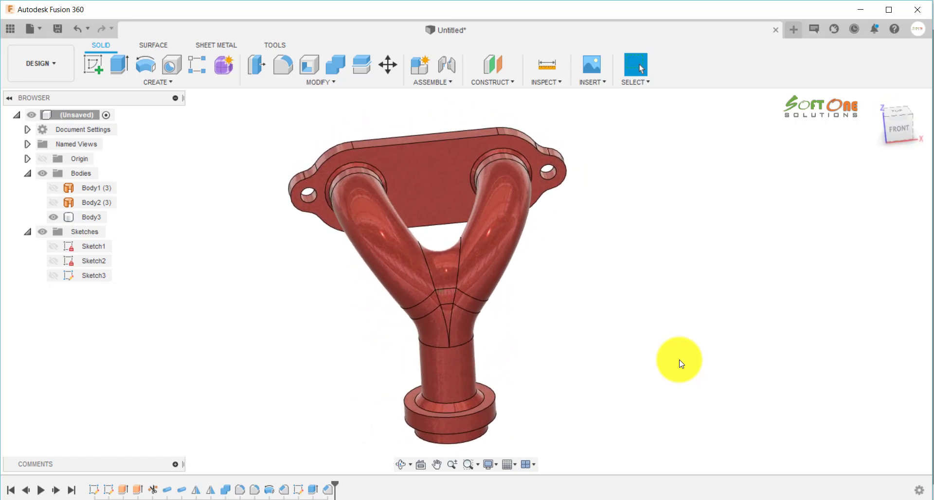